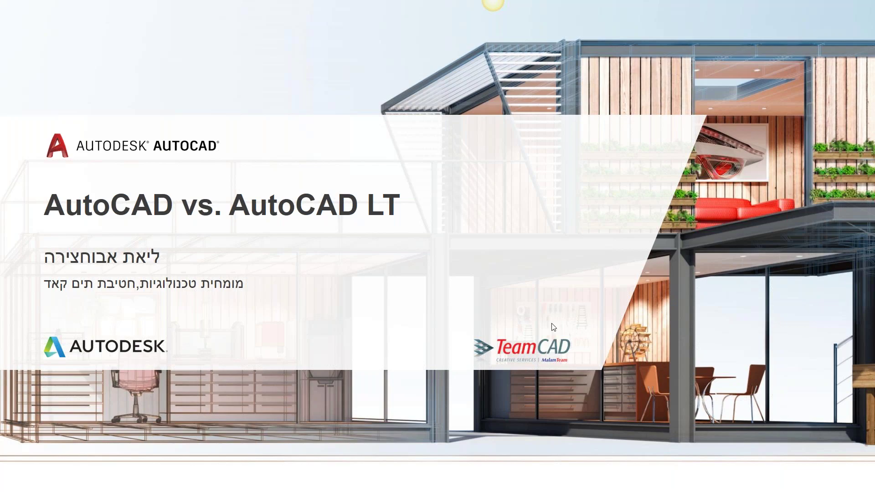
# - Advance the slideshow from the title slide to the specialized toolsets overview slide
pyautogui.click(564, 363)
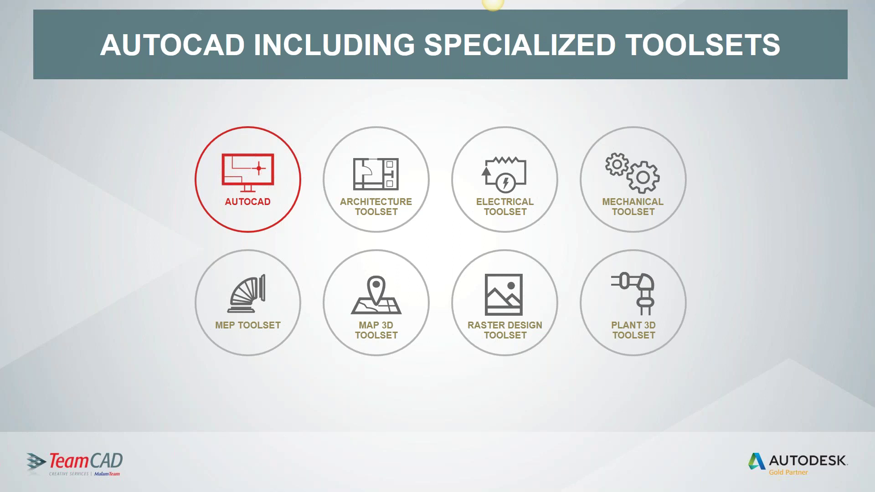
# - Advance the slideshow to the AutoCAD Architecture Toolset slide
pyautogui.click(197, 399)
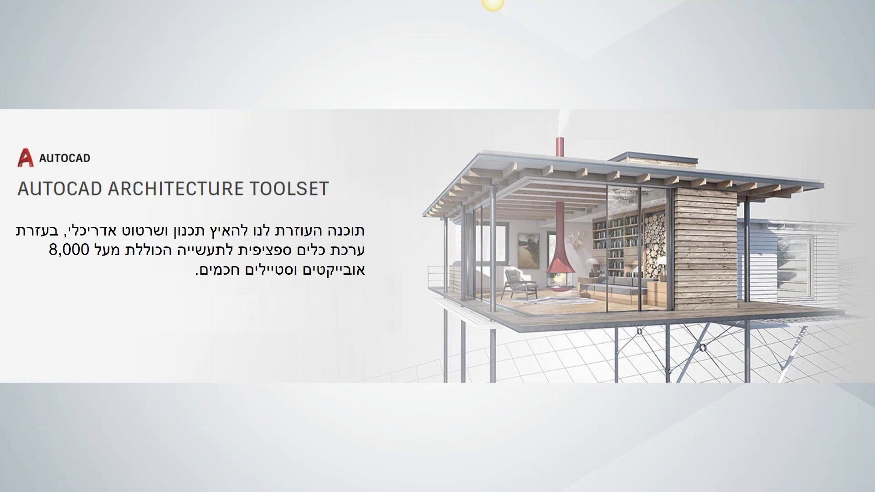
# - Advance the slideshow past the Electrical Toolset to the AutoCAD MEP Toolset slide
pyautogui.click(39, 435)
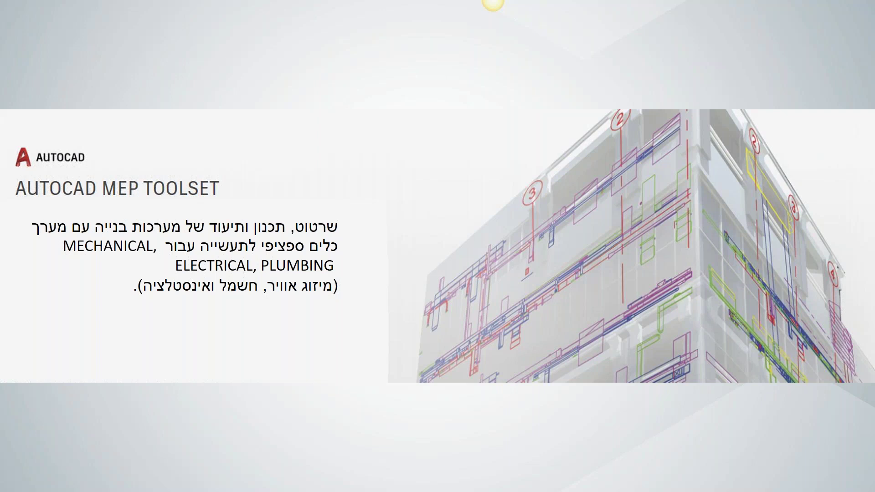
# - Advance the slideshow toward the Plant 3D Toolset slide
pyautogui.click(144, 381)
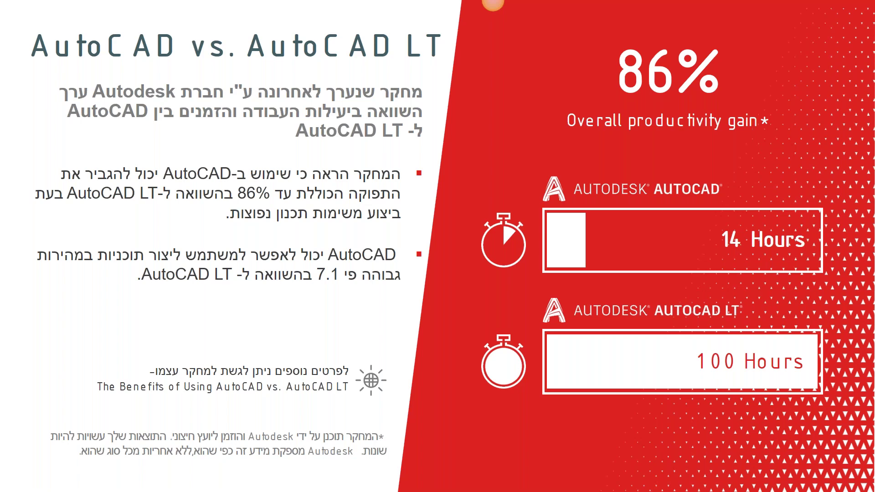
# - Advance to the productivity study slide listing six time savings from 33% to 93%
pyautogui.press('Right')
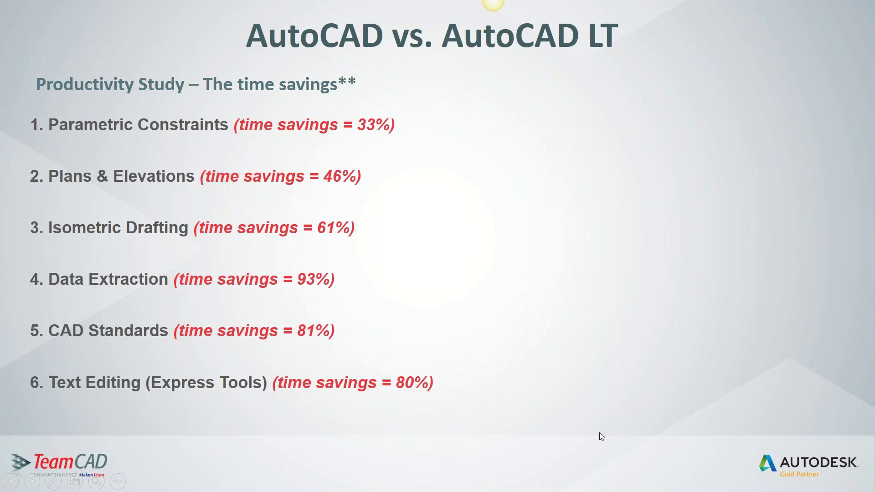
# - End the slideshow, start a blank AutoCAD drawing, then switch to parametric_examp.dwg
pyautogui.press('Escape')
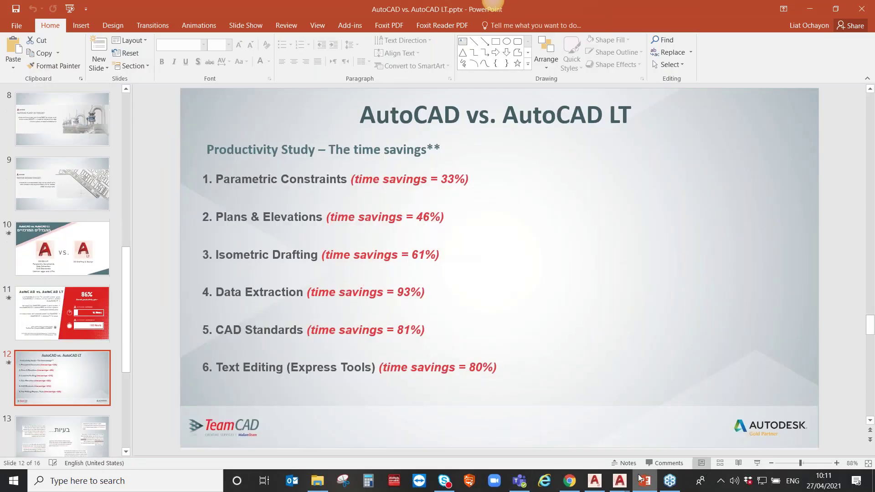
pyautogui.click(593, 481)
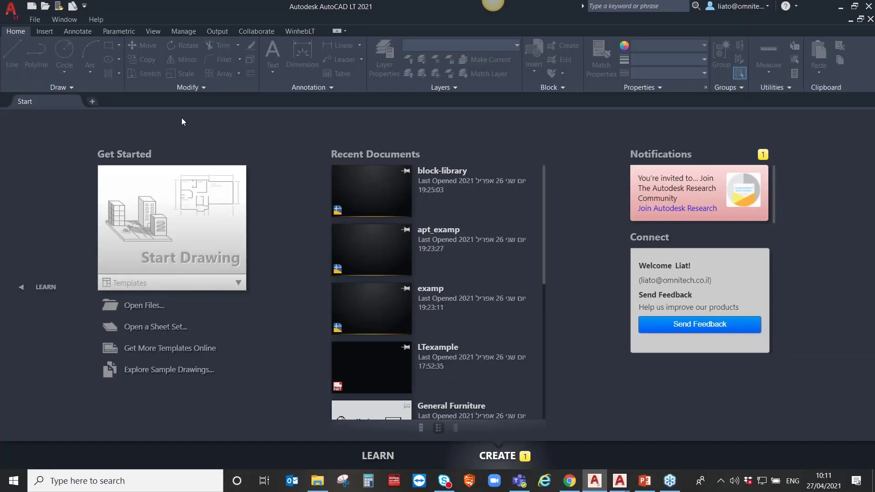
pyautogui.click(221, 254)
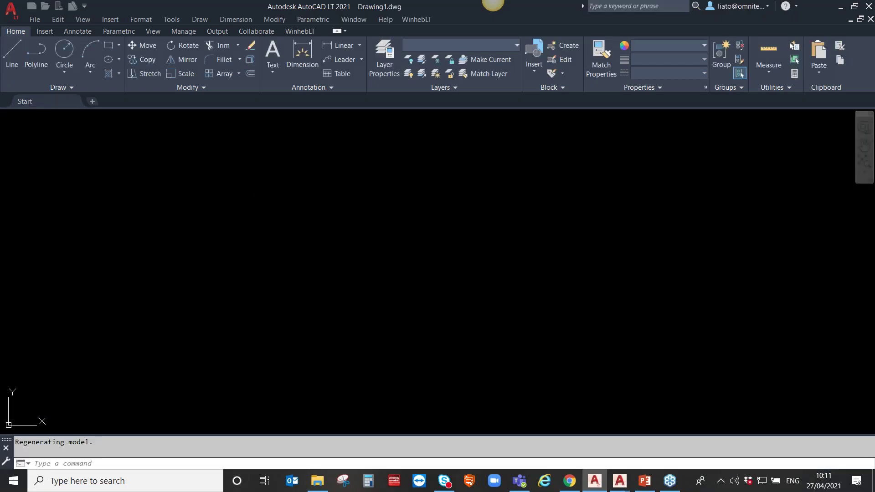
pyautogui.click(619, 481)
pyautogui.click(325, 411)
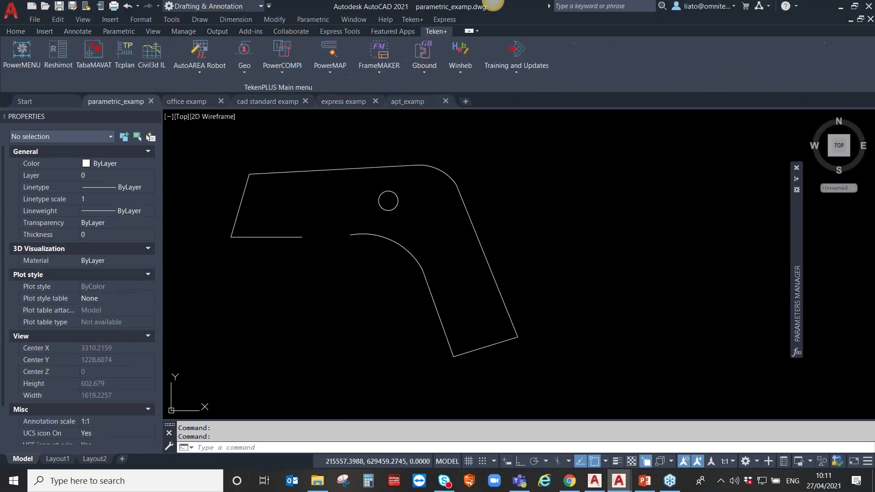
# - Browse the Home and Parametric tools, then return to parametric_examp and recentre the shape
pyautogui.click(7, 34)
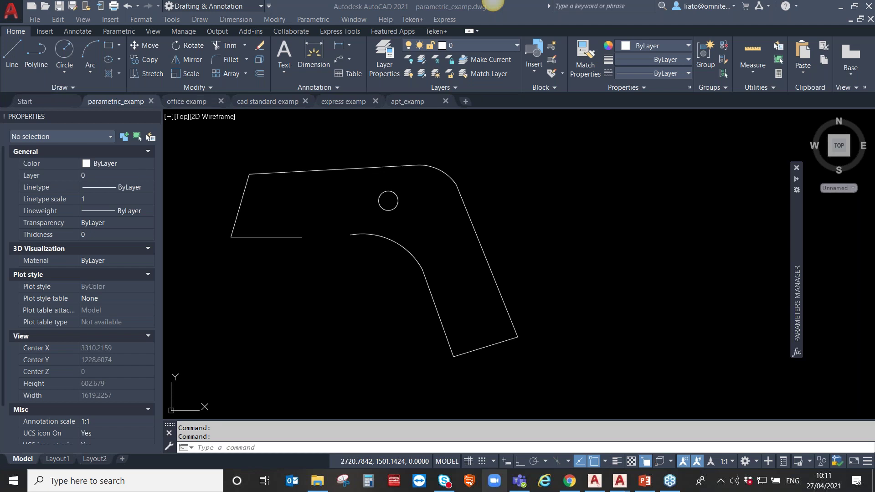
pyautogui.click(595, 480)
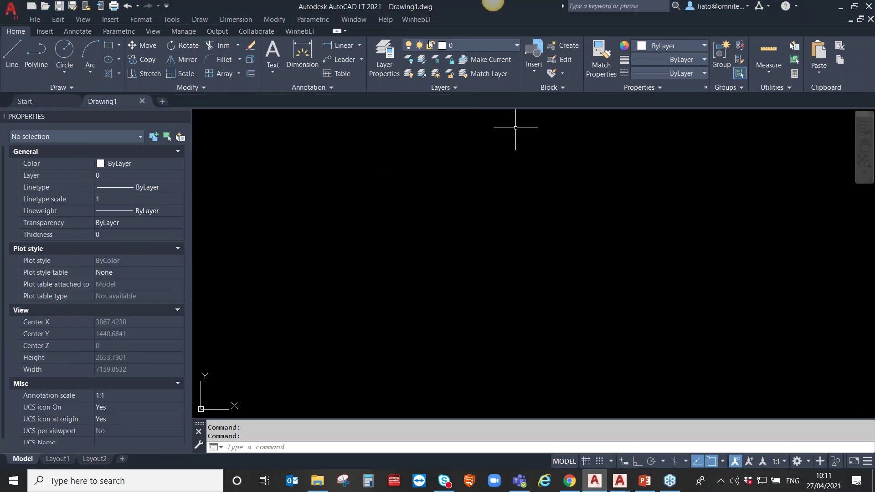
pyautogui.click(114, 32)
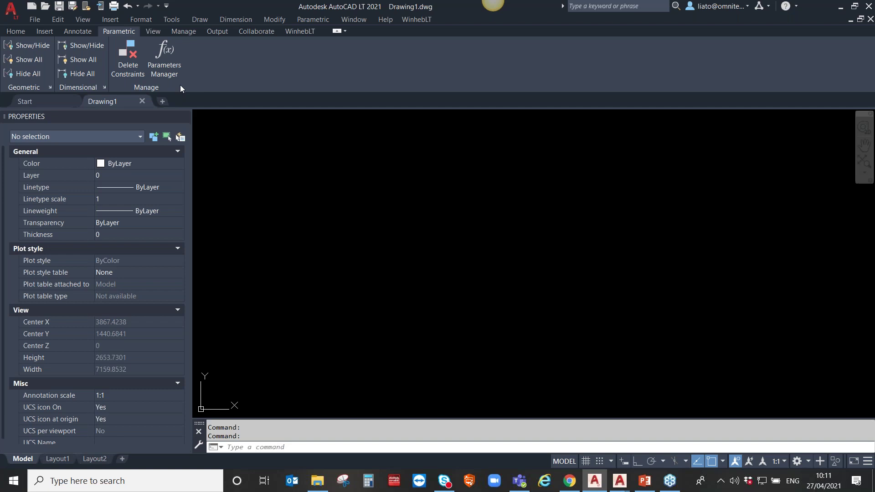
pyautogui.moveTo(619, 480)
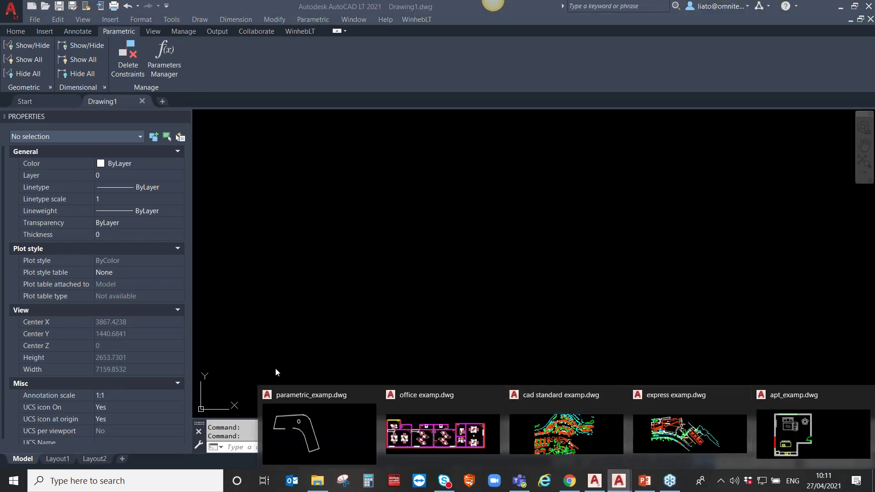
pyautogui.click(274, 421)
pyautogui.scroll(-3, 423, 154)
pyautogui.moveTo(420, 166); pyautogui.dragTo(430, 161, button='middle')
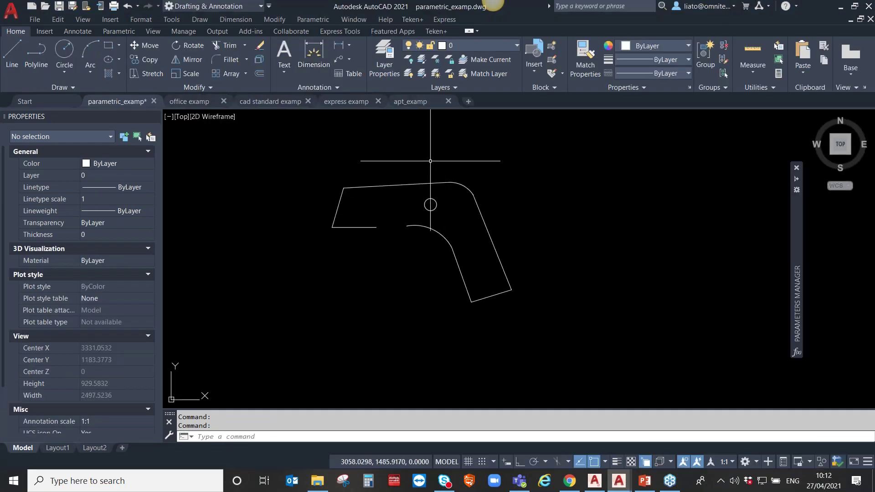
# - Show the Parametric constraint tools and zoom in on the circle and top-right arc
pyautogui.click(127, 32)
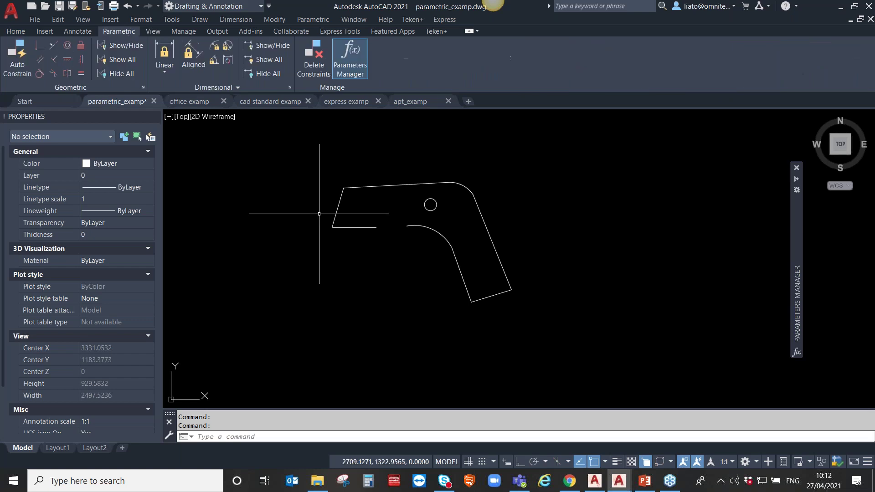
pyautogui.moveTo(553, 169); pyautogui.dragTo(567, 178, button='middle')
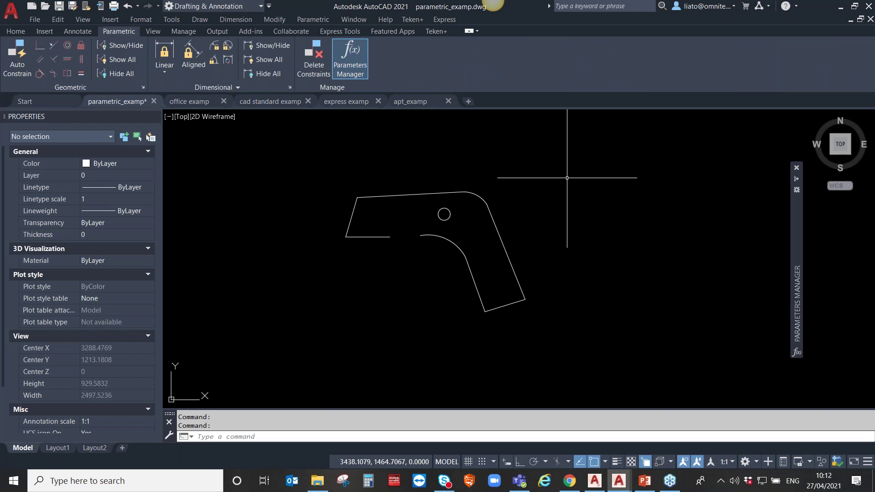
pyautogui.scroll(1, 474, 133)
pyautogui.scroll(1, 444, 182)
pyautogui.scroll(1, 438, 319)
pyautogui.scroll(1, 457, 187)
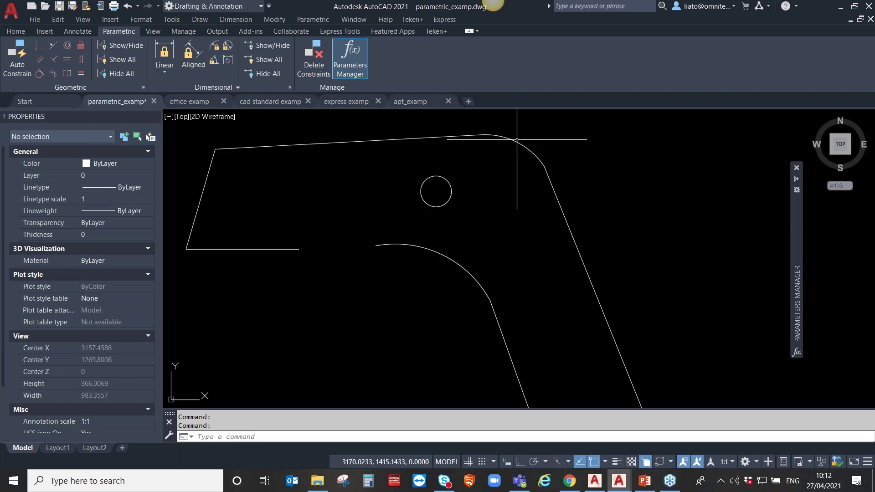
pyautogui.moveTo(567, 149); pyautogui.dragTo(542, 165, button='middle')
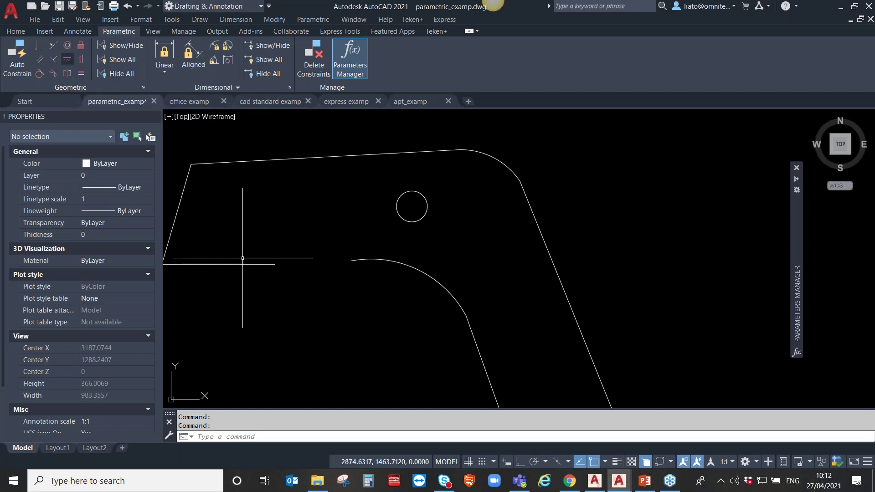
# - Make the circle concentric with the top-right arc and join the bottom line's end to the inner arc
pyautogui.click(67, 49)
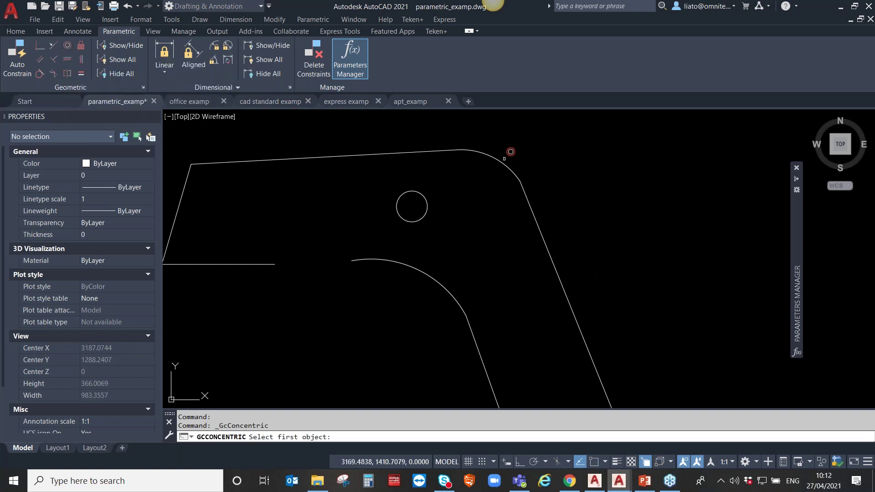
pyautogui.click(504, 158)
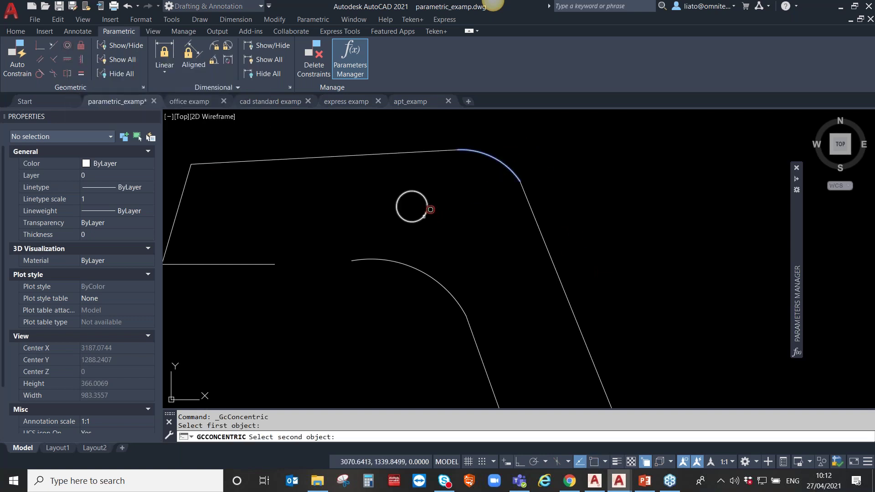
pyautogui.click(423, 215)
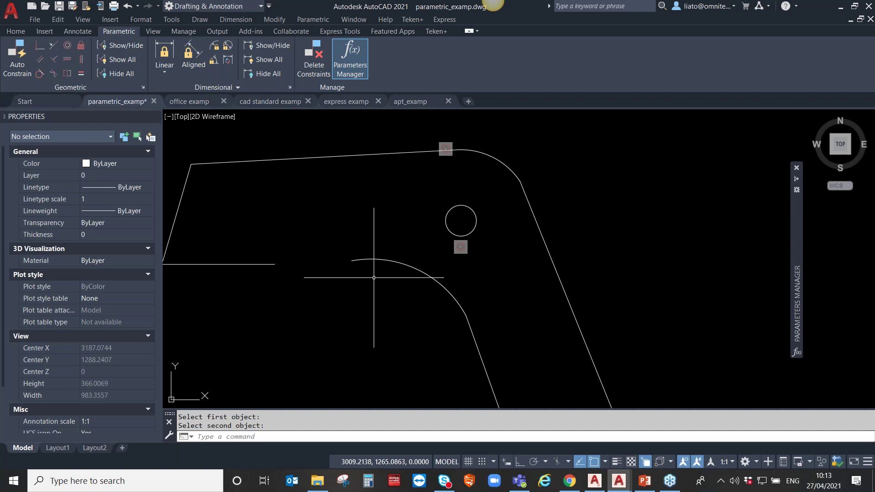
pyautogui.scroll(-2, 373, 277)
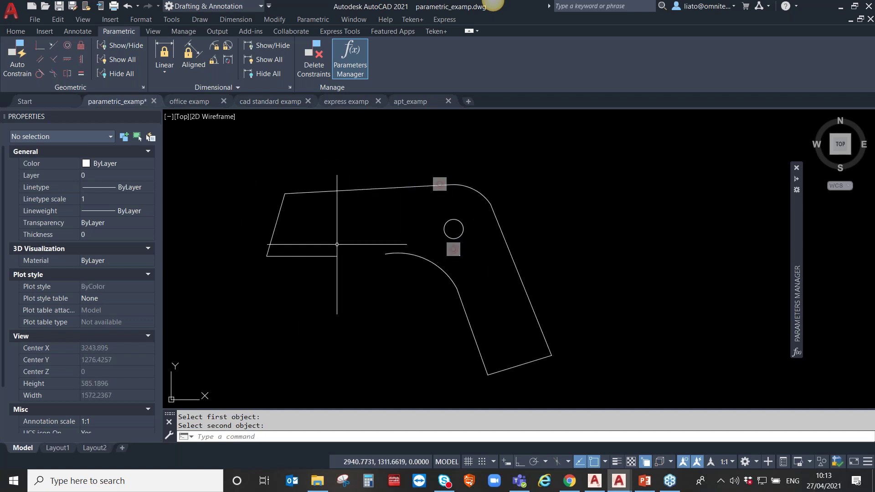
pyautogui.click(39, 45)
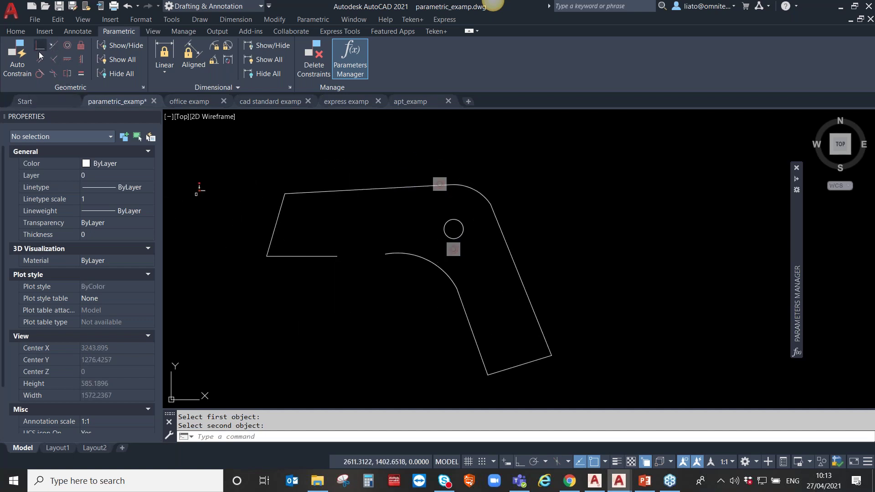
pyautogui.click(407, 251)
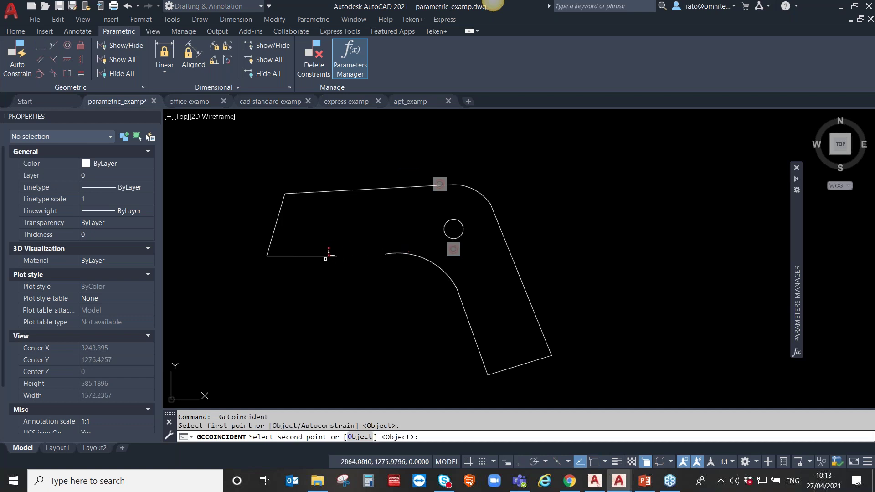
pyautogui.click(324, 256)
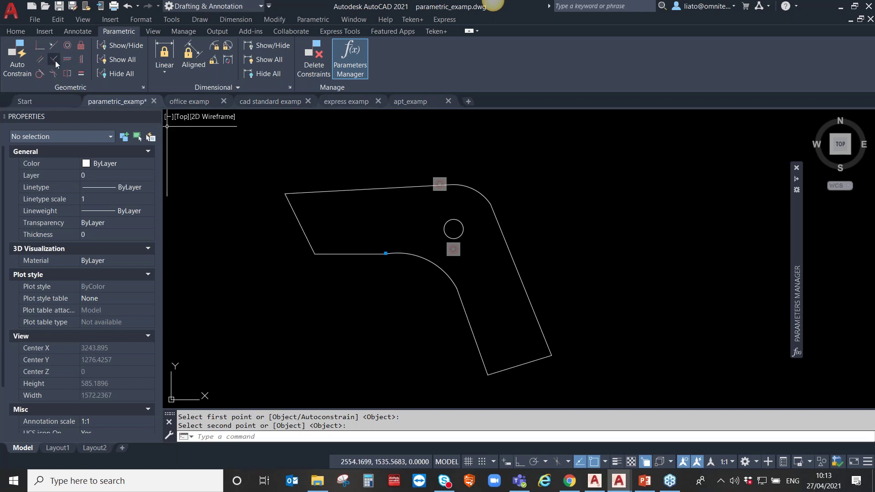
# - Make the left edge perpendicular to the bottom line, and constrain two pairs of edges parallel
pyautogui.click(337, 253)
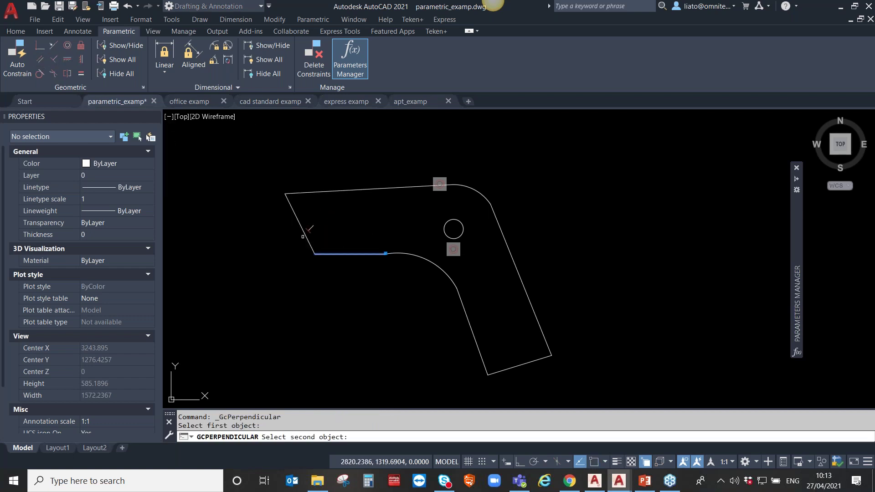
pyautogui.click(301, 226)
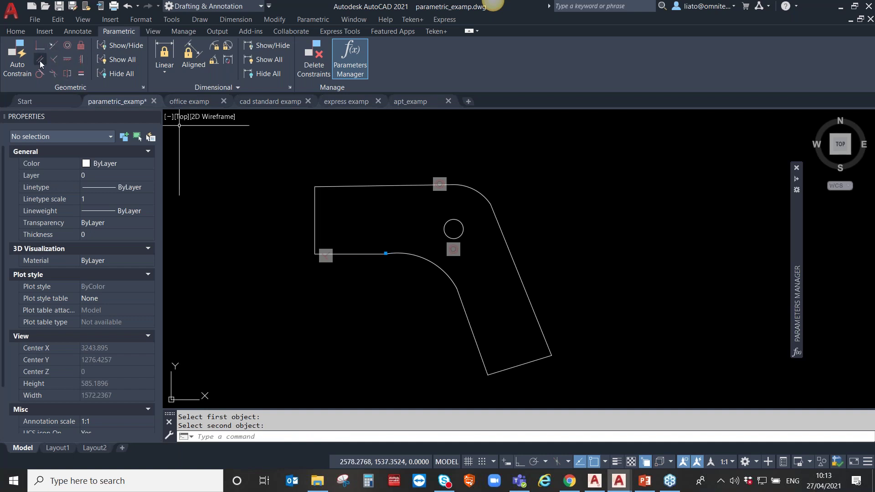
pyautogui.click(40, 59)
pyautogui.click(362, 252)
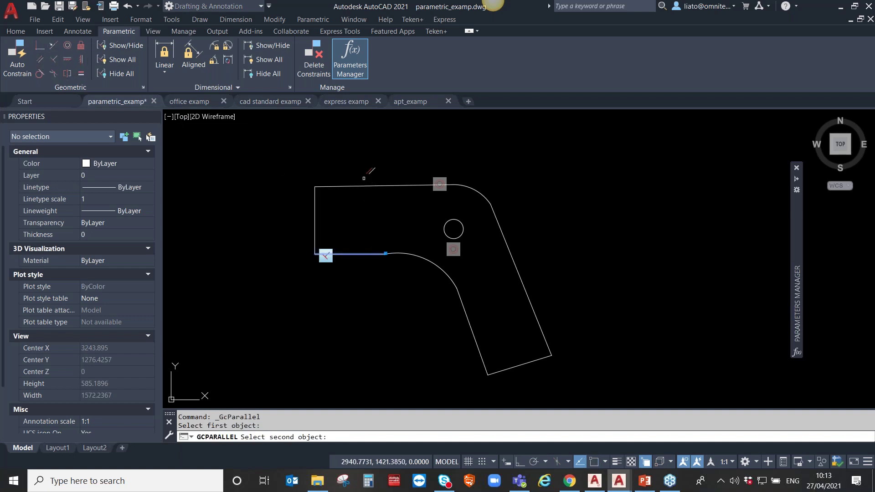
pyautogui.click(363, 186)
pyautogui.moveTo(379, 328); pyautogui.dragTo(346, 283, button='middle')
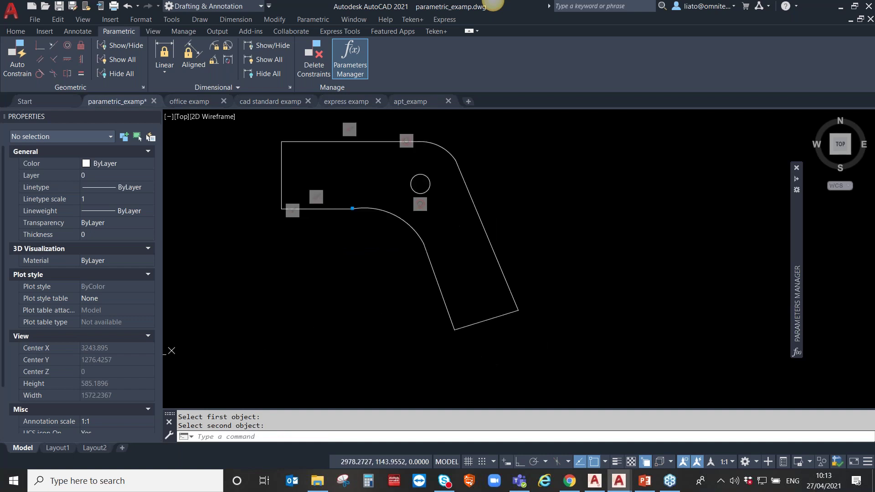
pyautogui.press('Return')
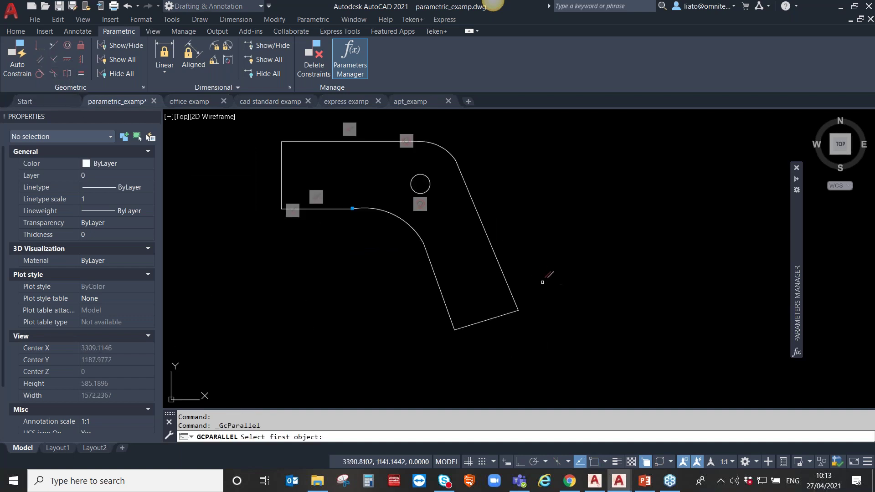
pyautogui.click(504, 276)
pyautogui.click(445, 303)
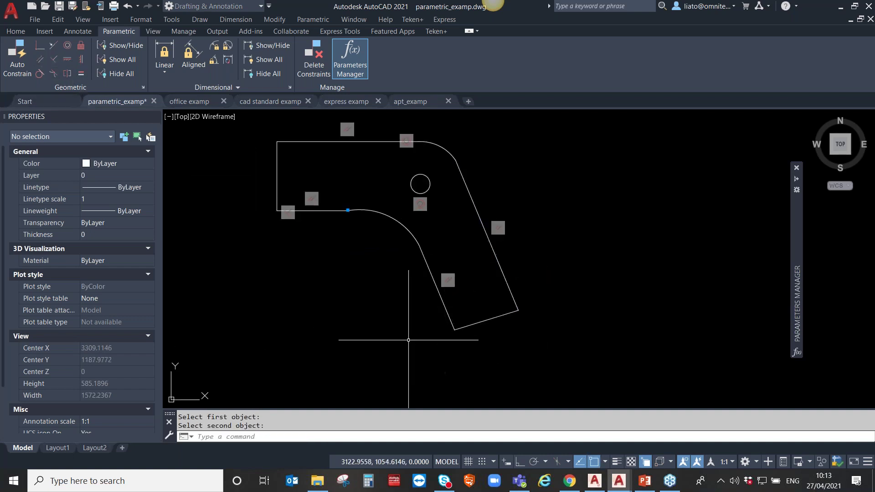
# - Make the bottom end edge perpendicular to the lower-left slanted edge
pyautogui.click(57, 64)
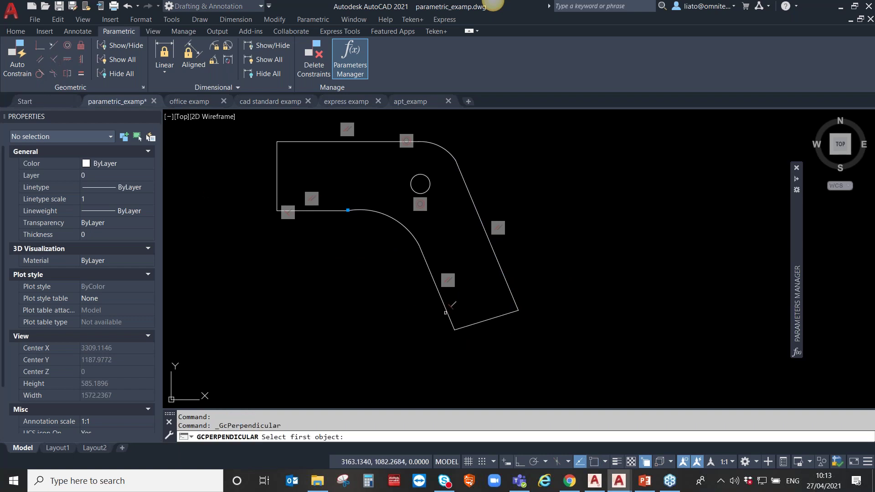
pyautogui.click(446, 307)
pyautogui.click(474, 321)
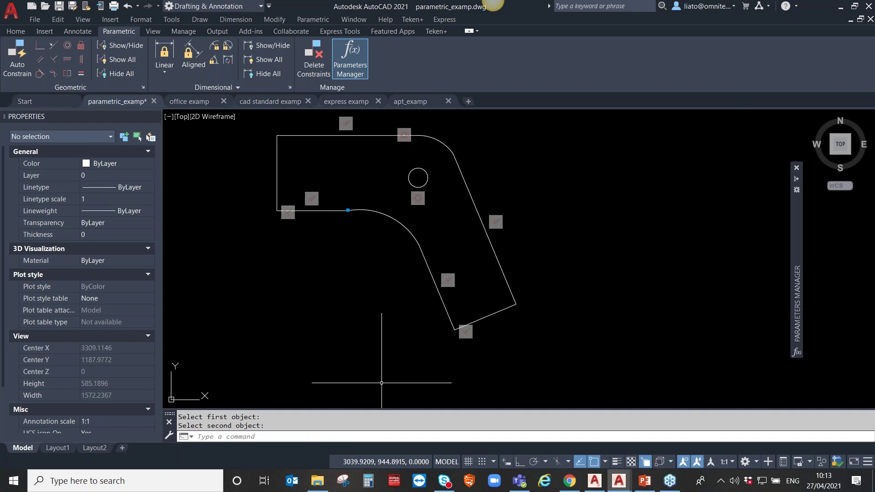
pyautogui.moveTo(397, 292); pyautogui.dragTo(403, 301, button='middle')
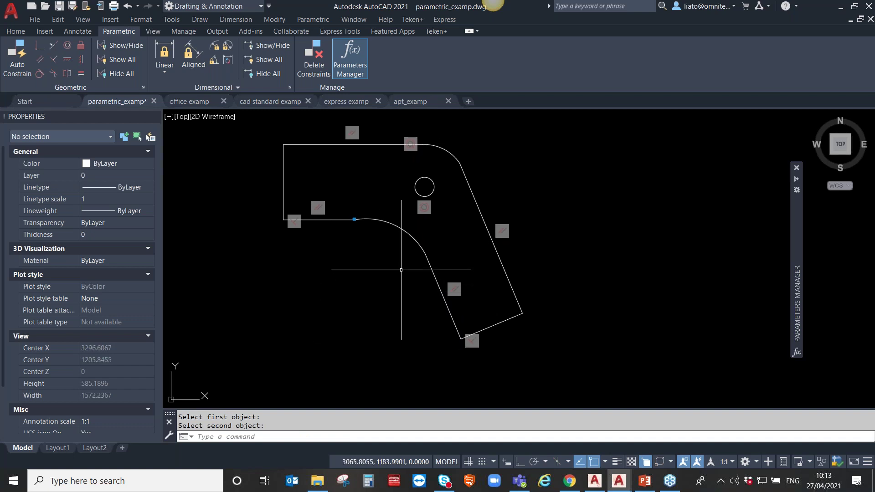
pyautogui.moveTo(503, 218); pyautogui.dragTo(571, 254, button='middle')
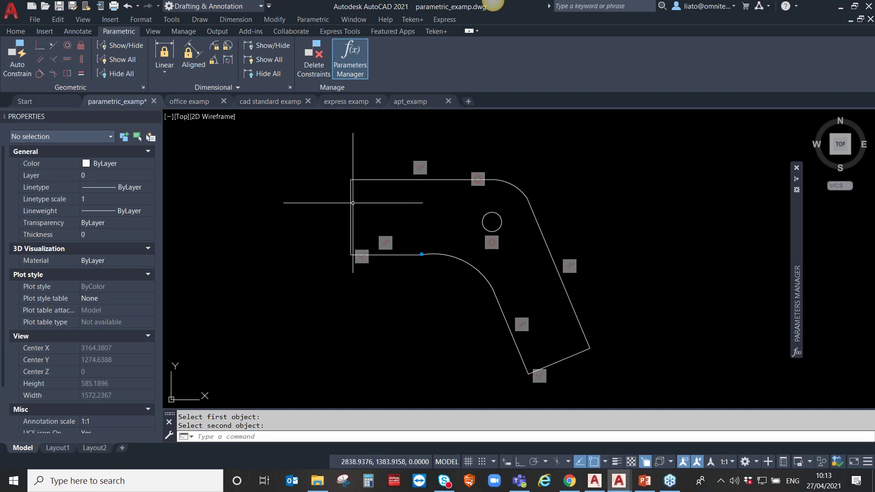
# - Test the constraints by grip-stretching the left side upward, then undo the stretch
pyautogui.click(351, 202)
pyautogui.click(351, 217)
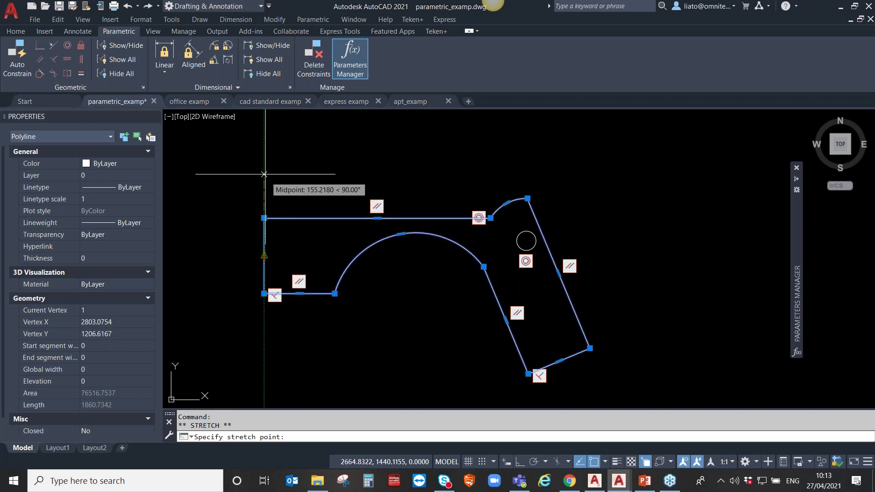
pyautogui.click(263, 137)
pyautogui.hotkey('ctrl', 'z')
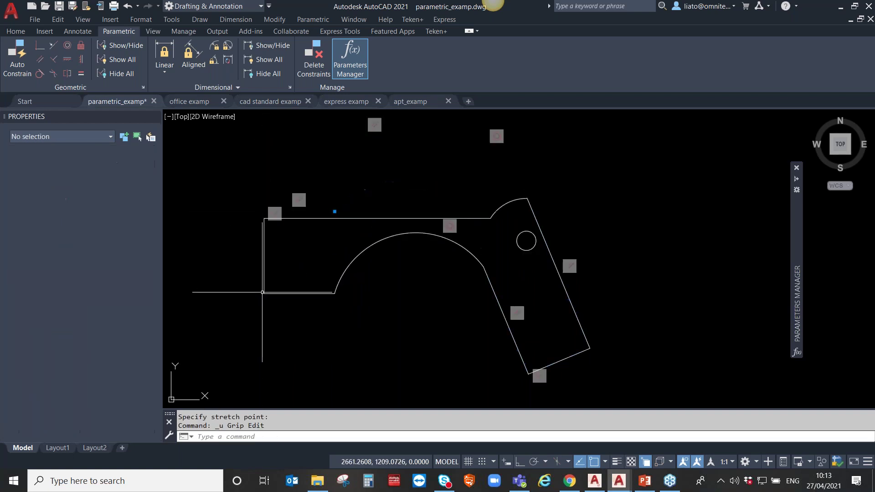
pyautogui.hotkey('ctrl', 'z')
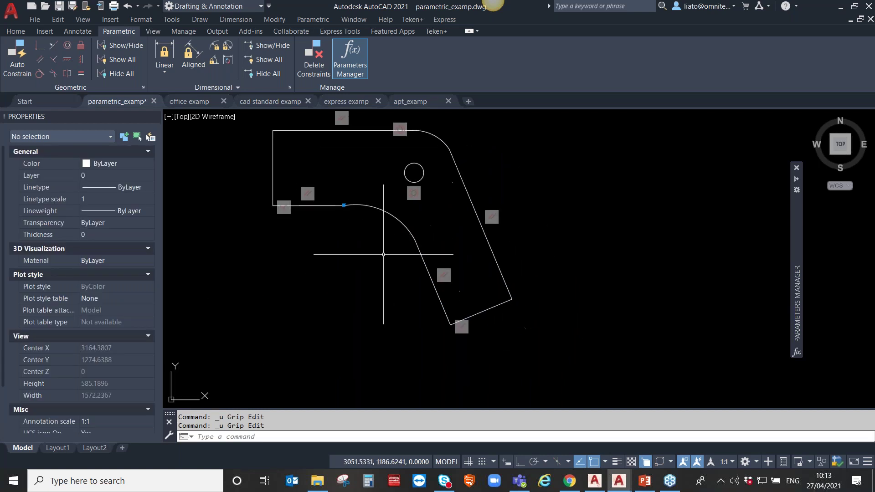
# - Add an aligned dimensional constraint to the end edge with length 150
pyautogui.click(198, 60)
pyautogui.click(451, 323)
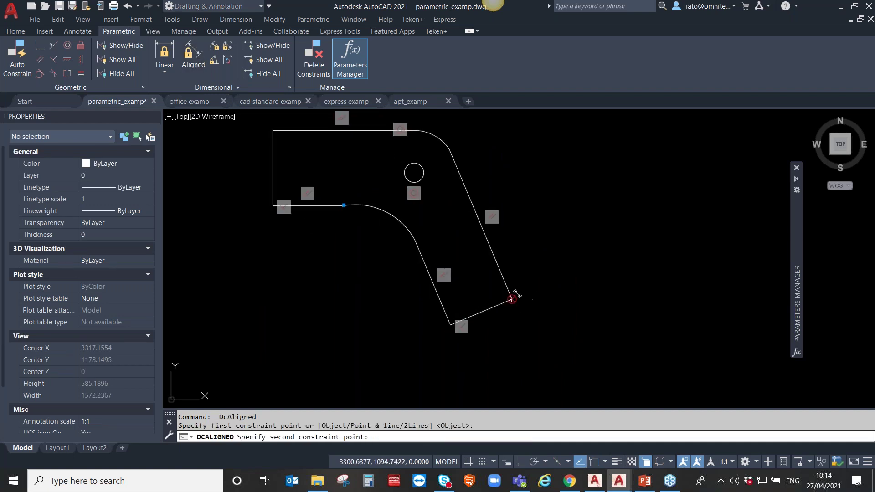
pyautogui.click(512, 300)
pyautogui.click(527, 345)
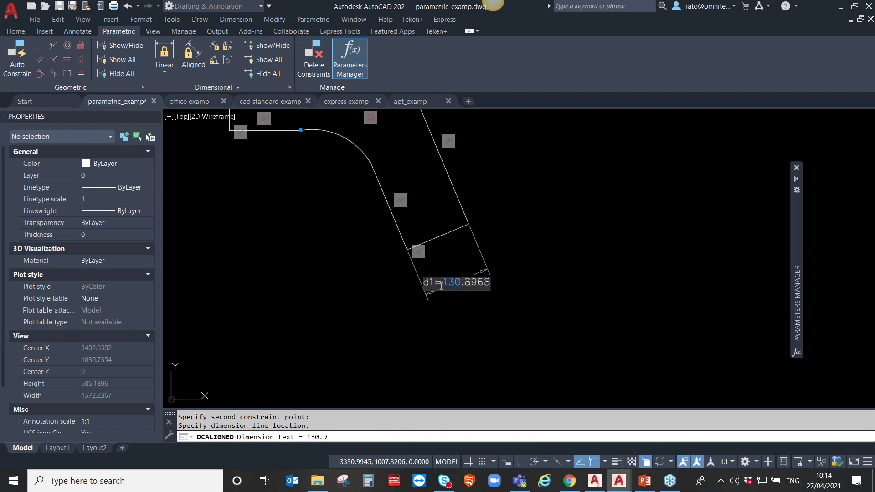
pyautogui.press('BackSpace')
pyautogui.press('BackSpace')
pyautogui.press('BackSpace')
pyautogui.write('150')
pyautogui.press('Return')
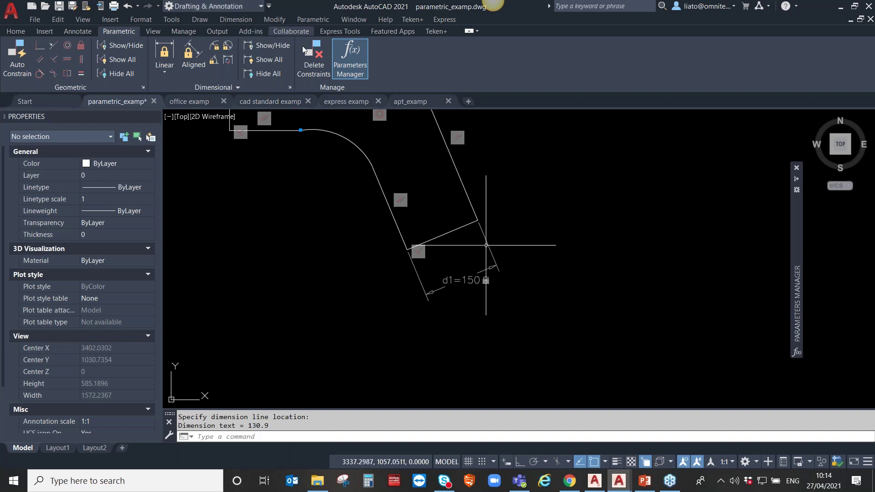
# - Add a vertical linear constraint d2 along the shape's left side
pyautogui.moveTo(284, 137); pyautogui.dragTo(319, 219, button='middle')
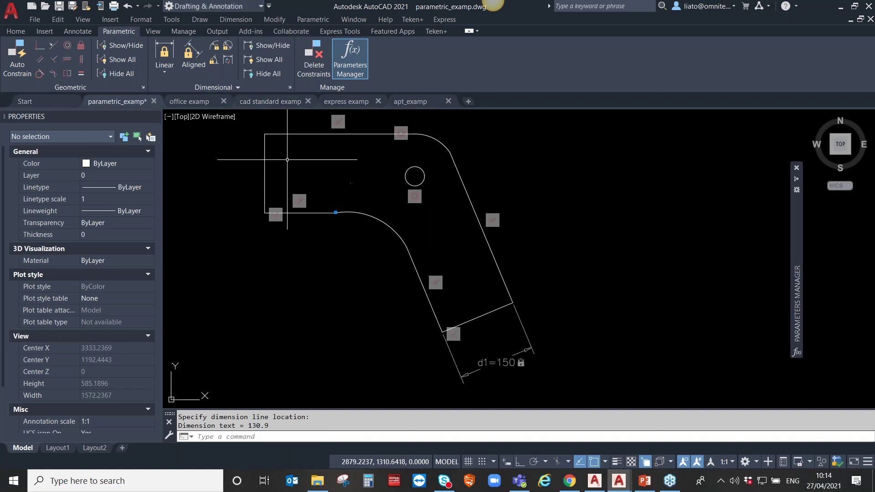
pyautogui.click(166, 72)
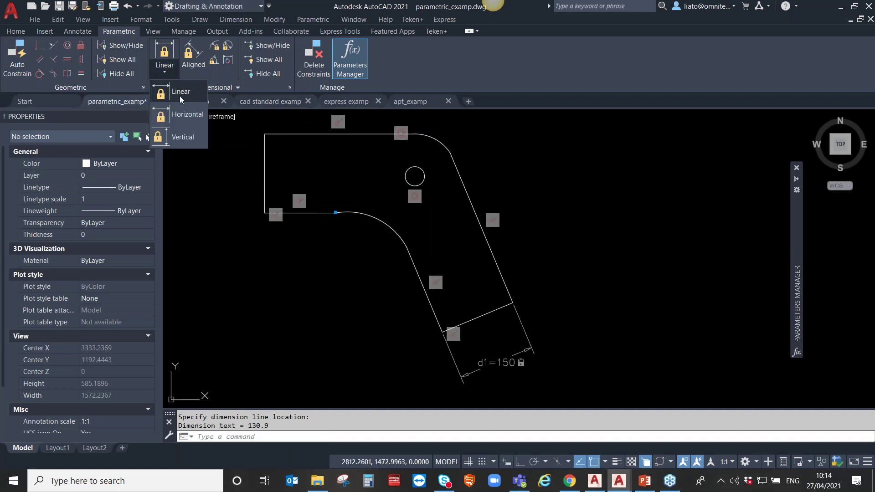
pyautogui.click(180, 92)
pyautogui.click(264, 134)
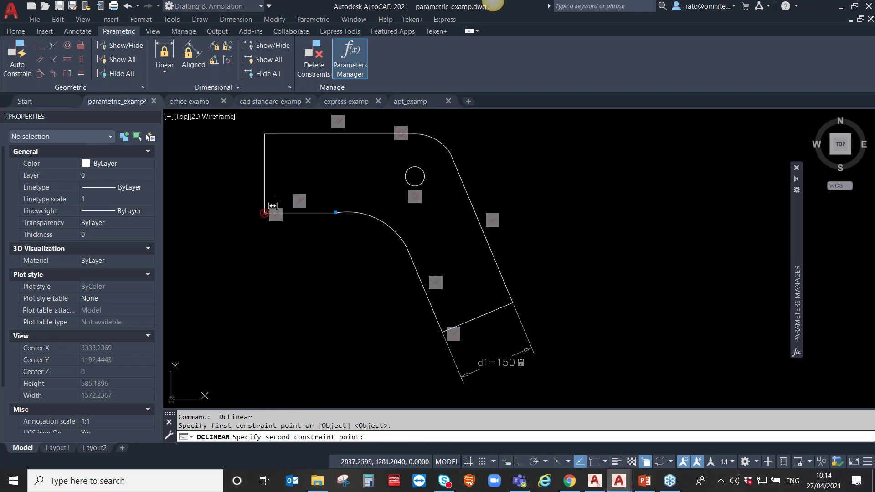
pyautogui.click(265, 212)
pyautogui.click(211, 174)
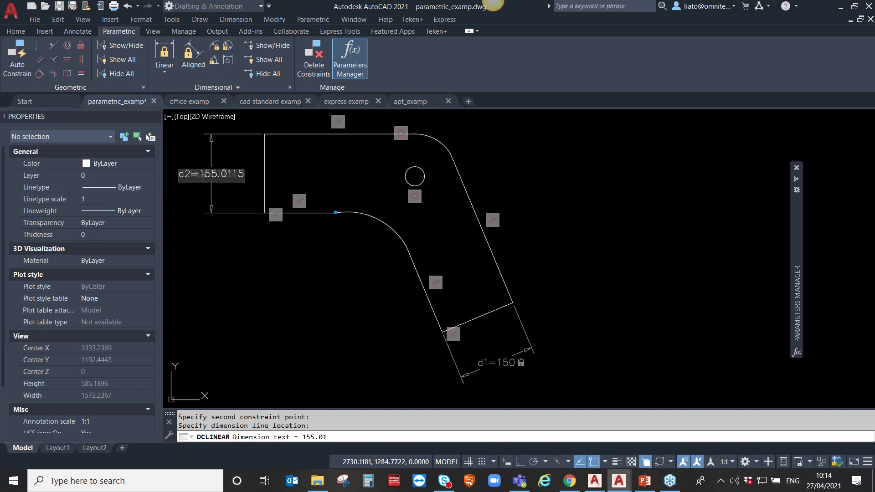
# - Set d2's expression to d1+20, then re-edit it to d1+50
pyautogui.moveTo(204, 176); pyautogui.dragTo(245, 175)
pyautogui.doubleClick(203, 176)
pyautogui.doubleClick(230, 179)
pyautogui.moveTo(199, 177); pyautogui.dragTo(245, 177)
pyautogui.write('d1')
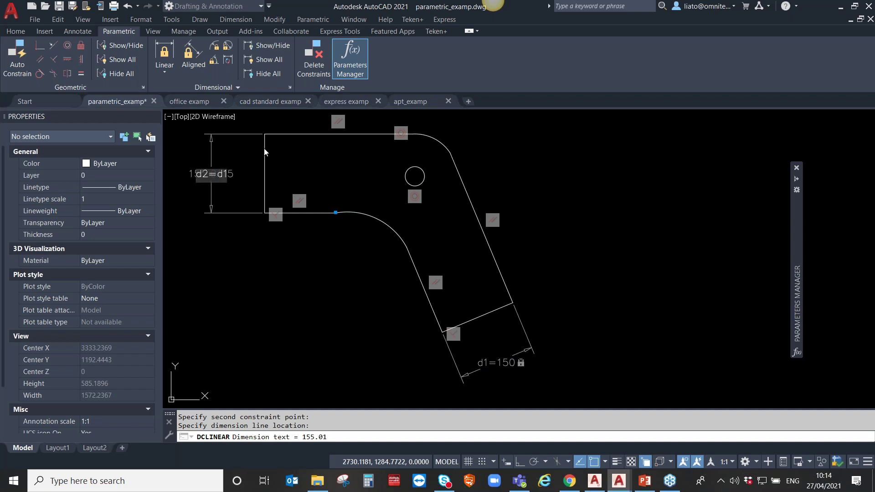
pyautogui.write('+')
pyautogui.write('20')
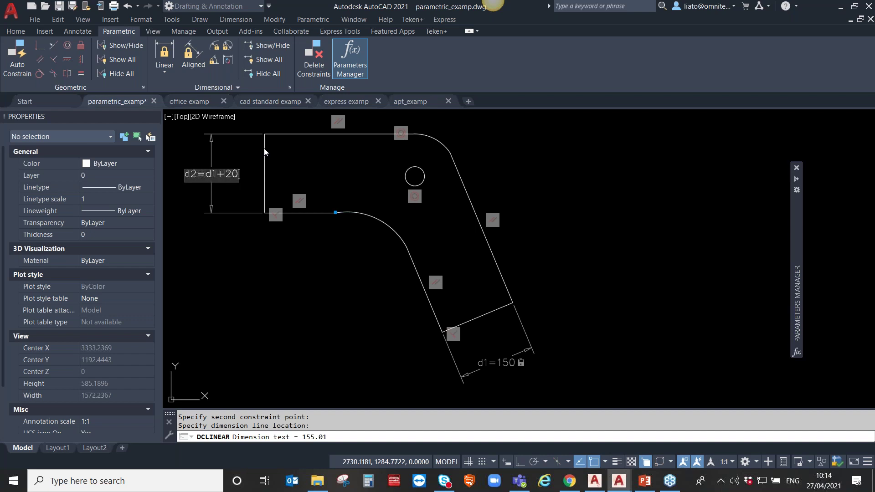
pyautogui.press('Return')
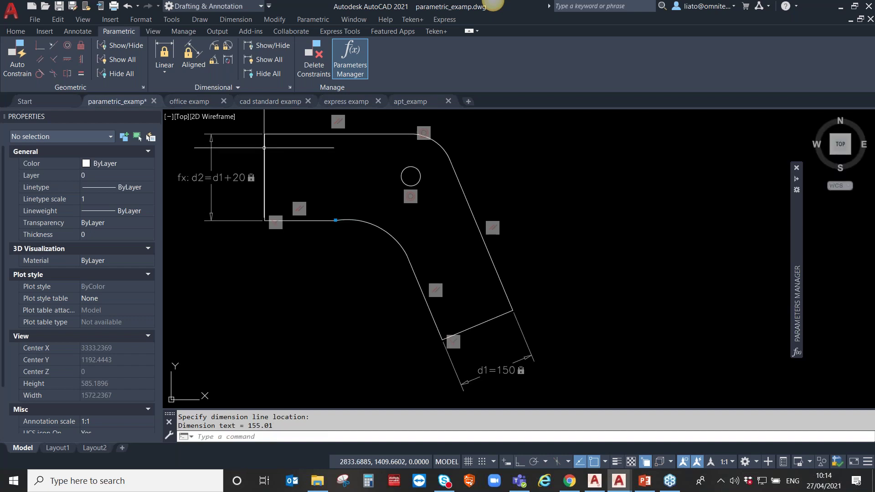
pyautogui.click(212, 178)
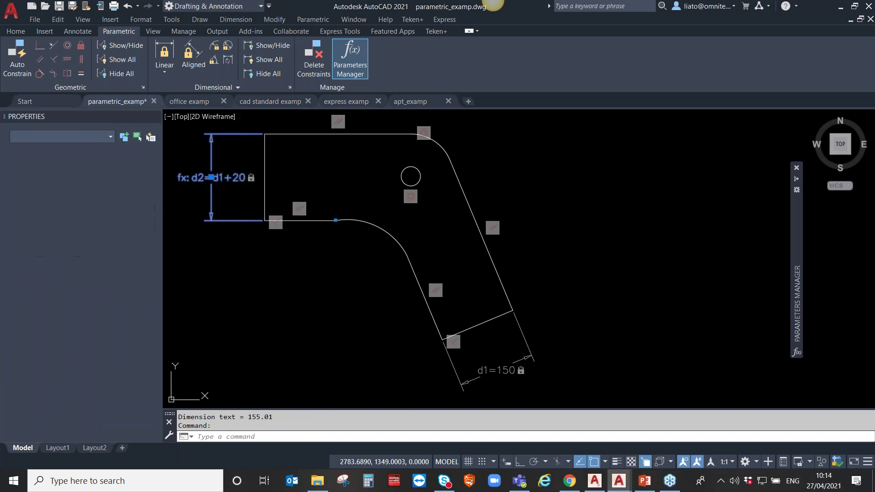
pyautogui.doubleClick(212, 178)
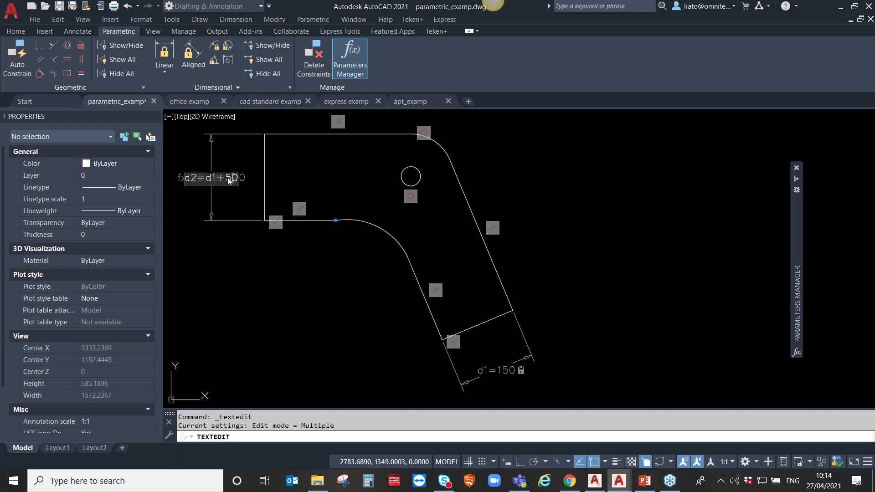
pyautogui.press('Return')
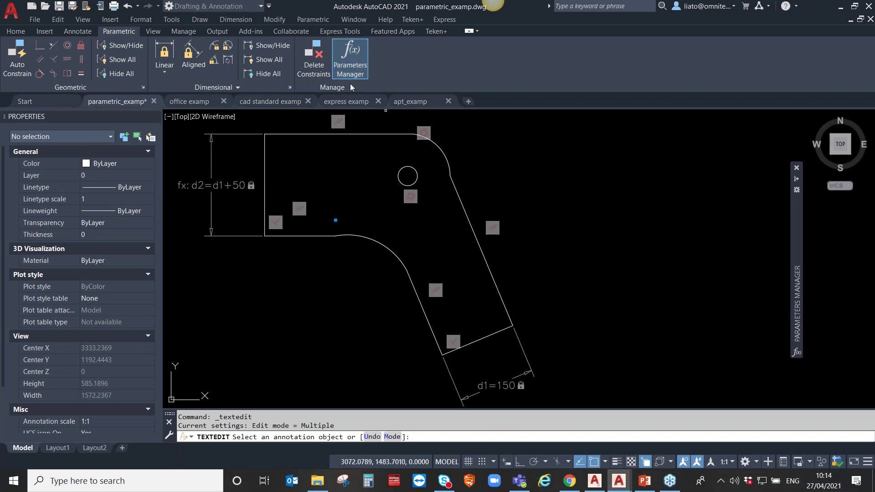
# - In the Parameters Manager, change d2's expression from d1+50 to d1+40
pyautogui.click(350, 60)
pyautogui.click(350, 59)
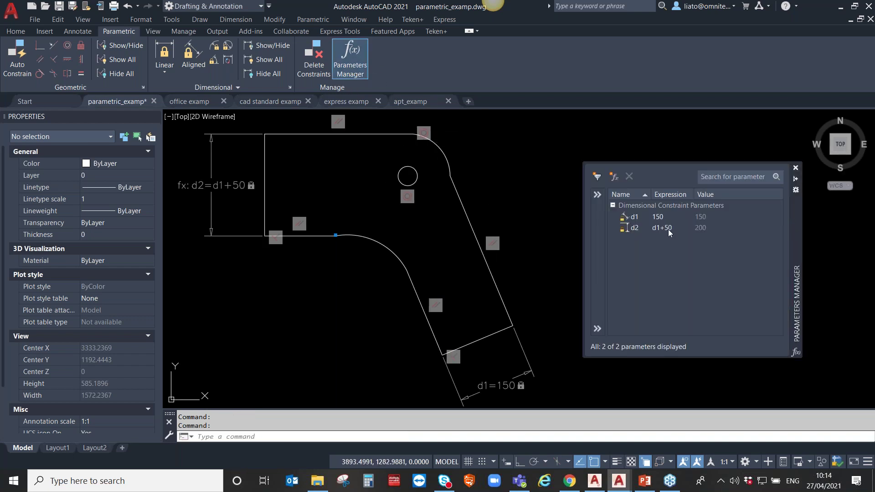
pyautogui.click(668, 229)
pyautogui.click(668, 229)
pyautogui.doubleClick(669, 227)
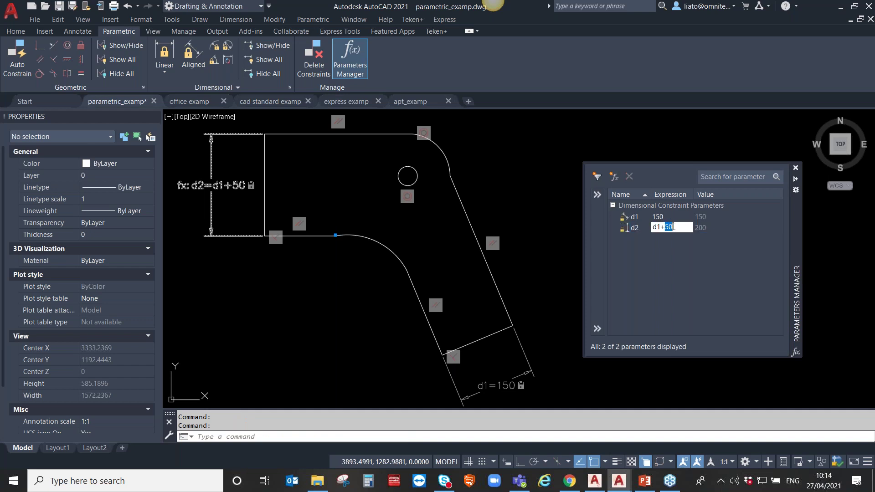
pyautogui.write('40')
pyautogui.press('Return')
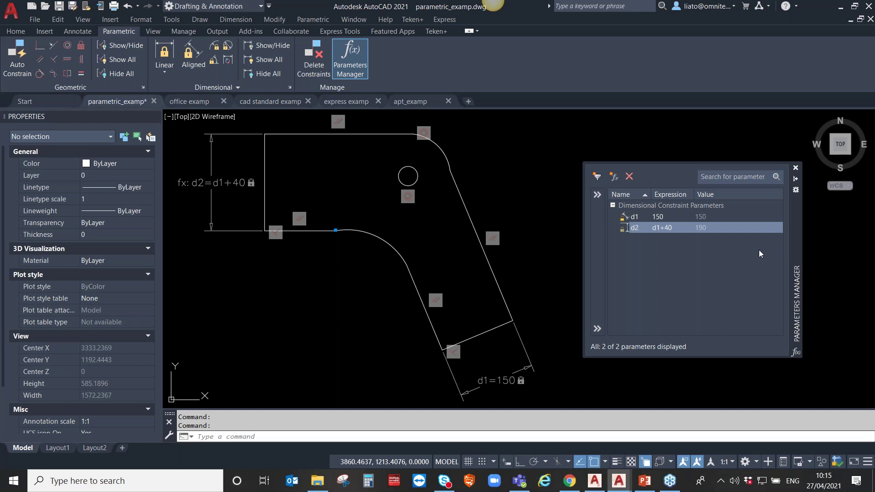
pyautogui.scroll(-2, 478, 158)
pyautogui.moveTo(478, 158); pyautogui.dragTo(471, 181, button='middle')
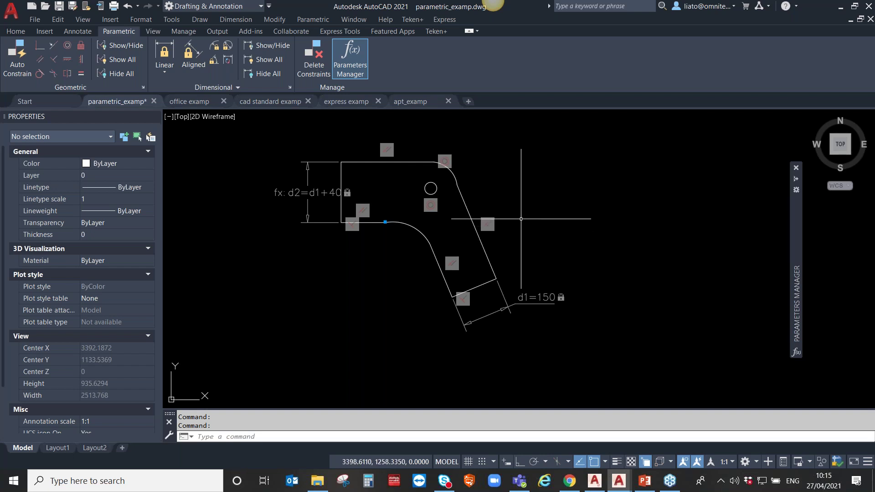
# - Hide the geometric constraint markers and the d1 and d2 dimensional constraints, leaving the bare bracket outline
pyautogui.click(120, 78)
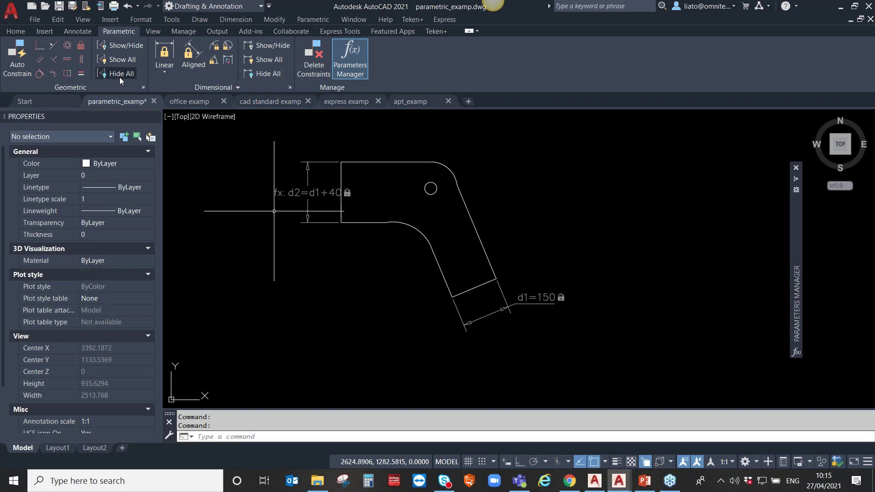
pyautogui.click(268, 75)
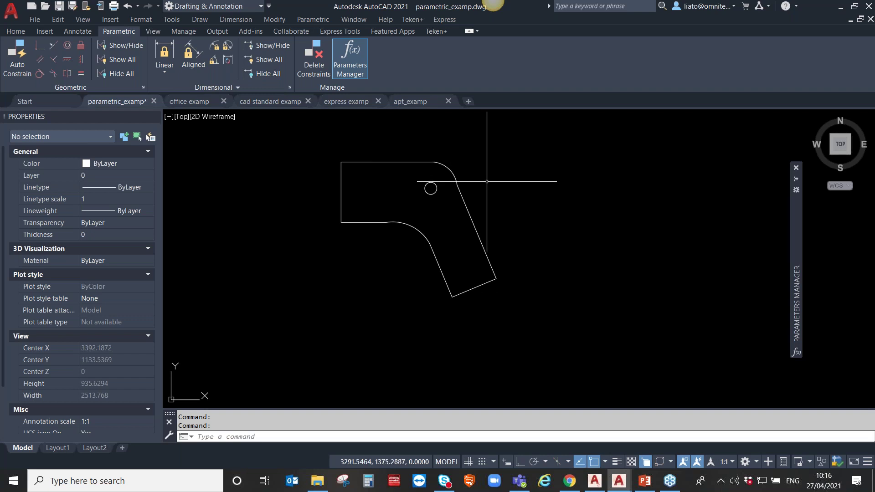
pyautogui.moveTo(485, 181); pyautogui.dragTo(503, 231, button='middle')
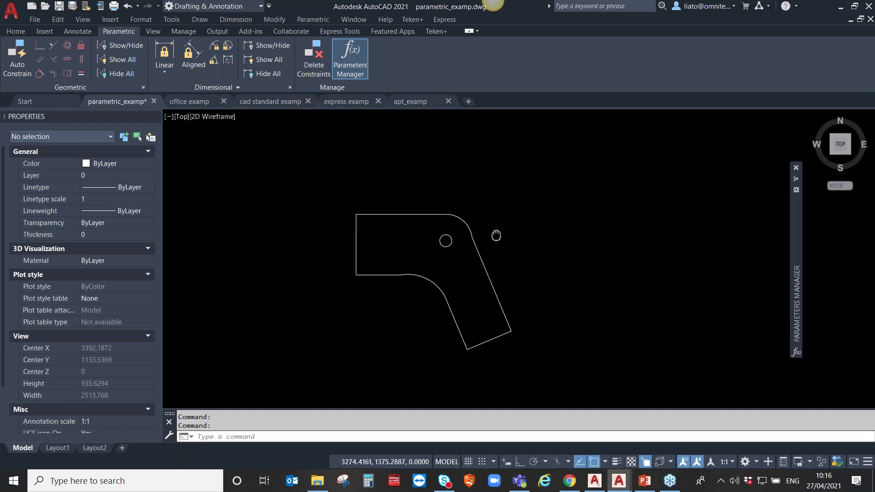
pyautogui.moveTo(498, 332); pyautogui.dragTo(512, 248, button='middle')
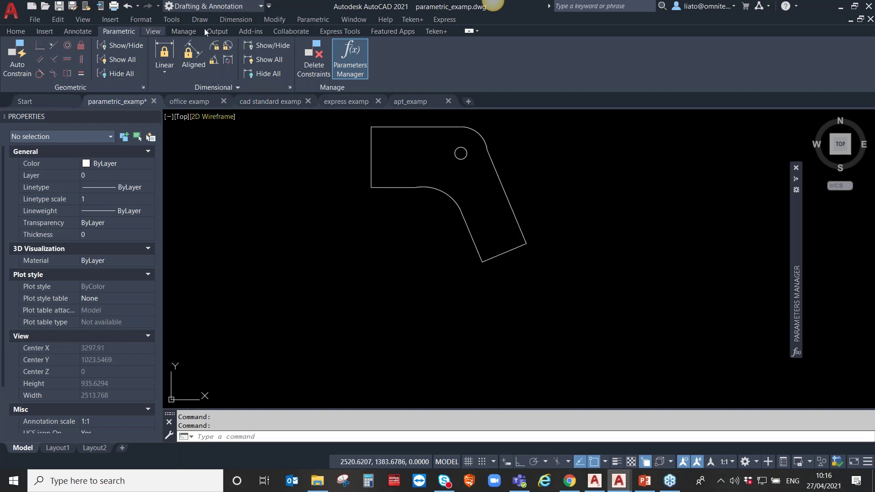
pyautogui.click(601, 481)
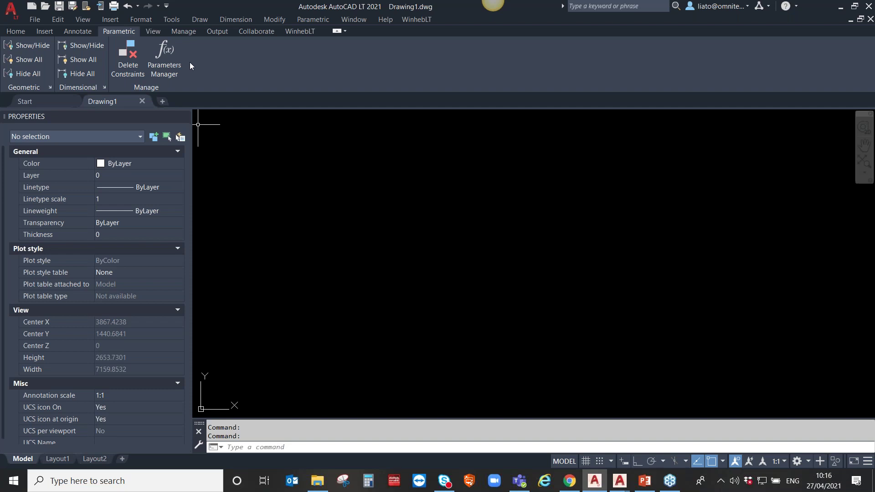
# - Switch from AutoCAD LT's blank Drawing1 to the PowerPoint time-savings slide
pyautogui.click(651, 489)
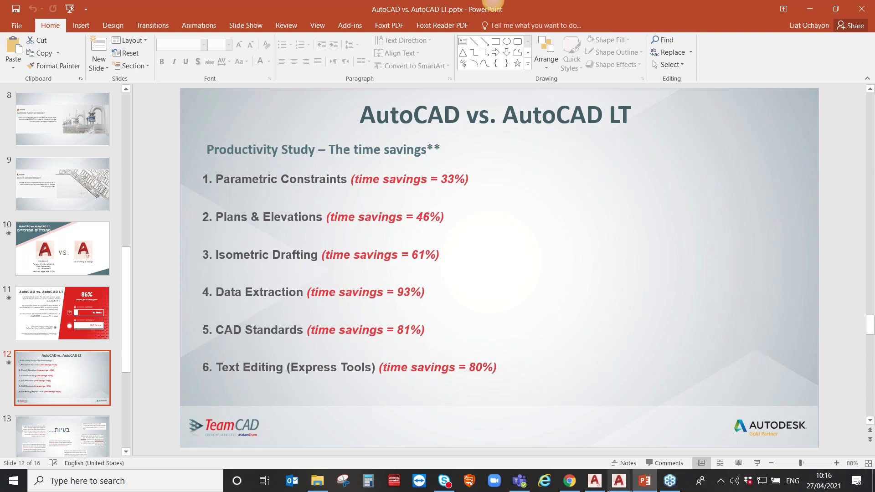
# - Switch to the GoToWebinar event details page for the AutoCAD Vs AutoCAD LT Webinar
pyautogui.click(570, 481)
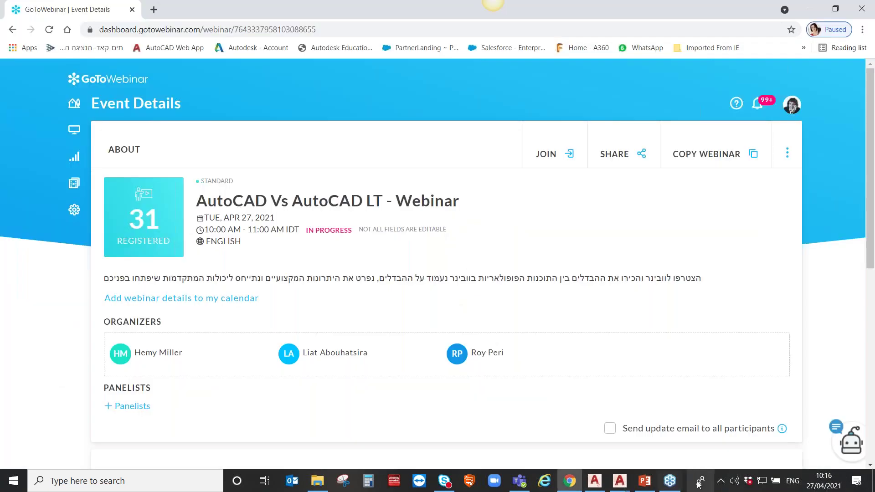
# - Return to the office examp.dwg floor plan in AutoCAD 2021
pyautogui.click(618, 481)
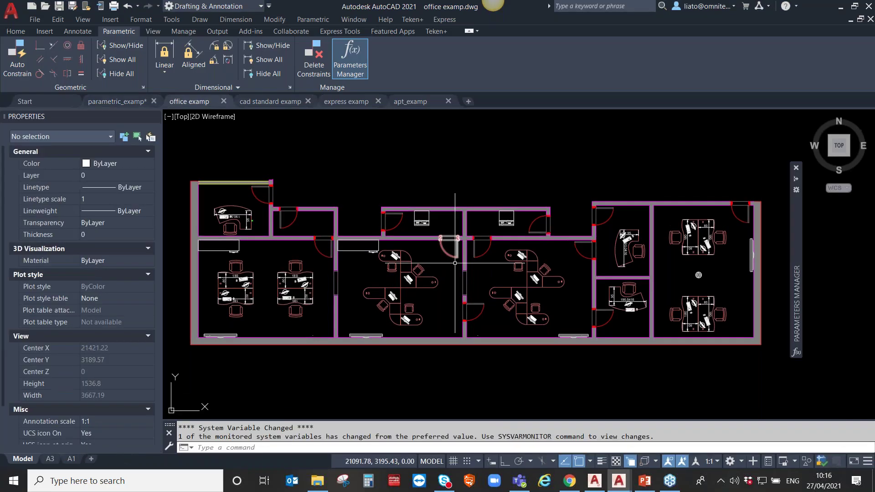
pyautogui.moveTo(450, 247)
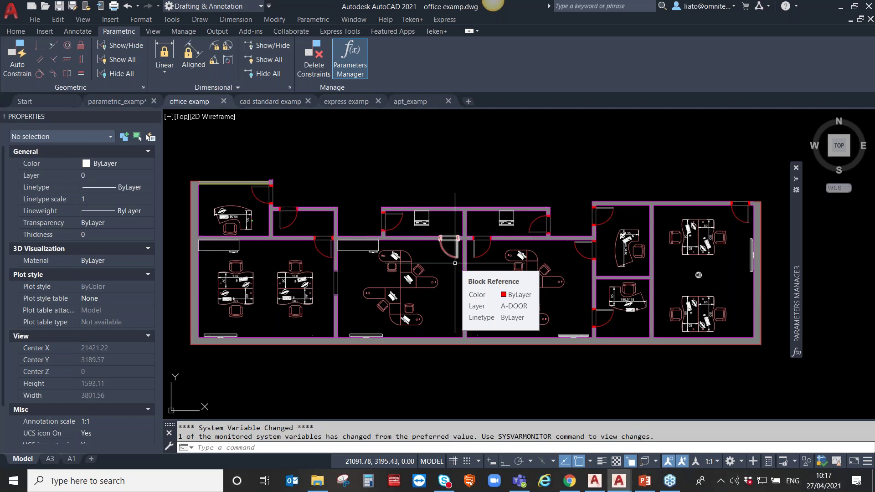
# - Inspect the fax block and the right room's upper workstation desk attributes, then close the parameters palette
pyautogui.hotkey('ctrl', 'z')
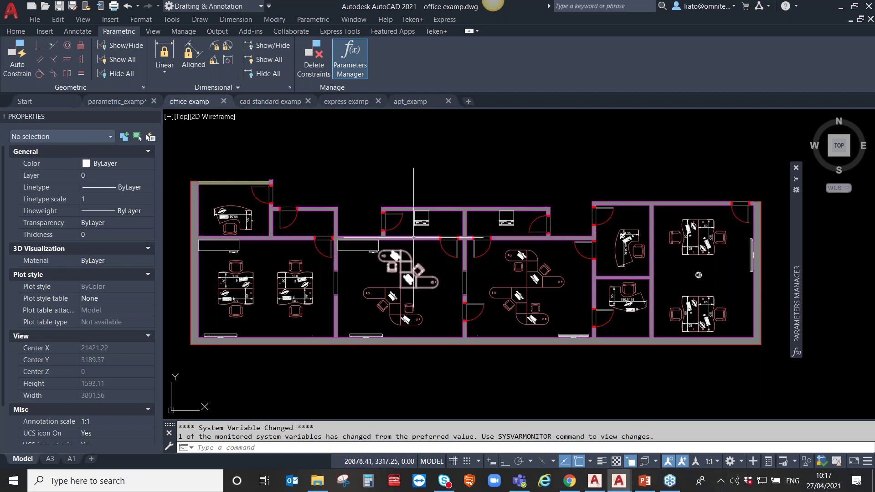
pyautogui.click(419, 221)
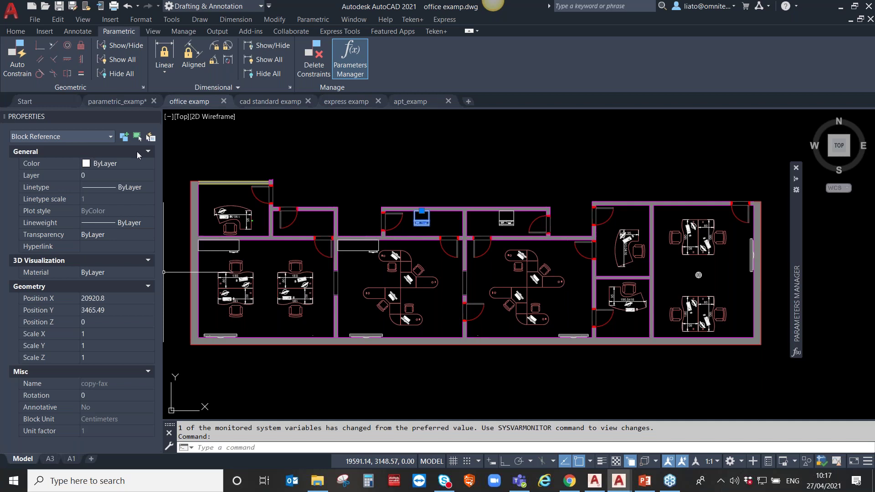
pyautogui.press('Escape')
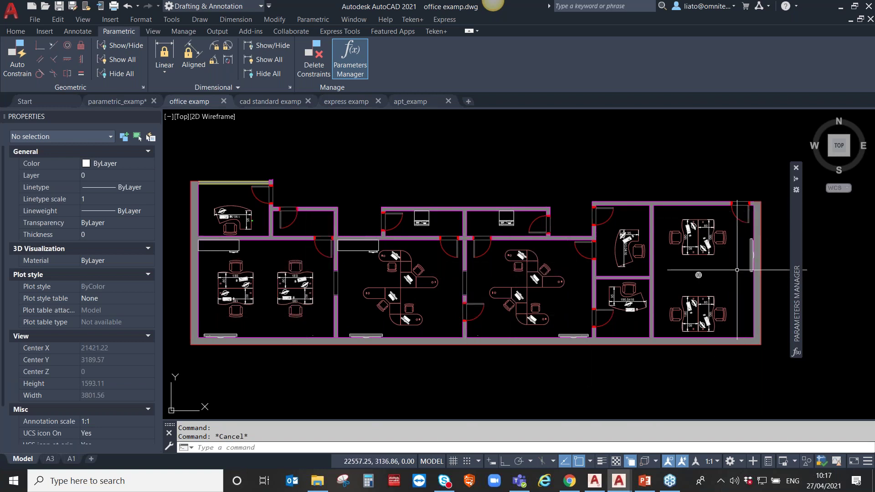
pyautogui.click(711, 246)
pyautogui.moveTo(699, 236)
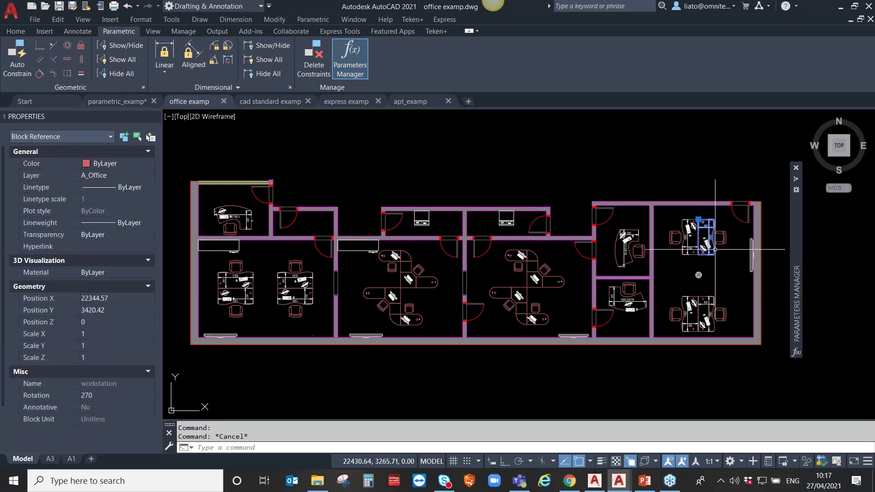
pyautogui.scroll(-3, 60, 344)
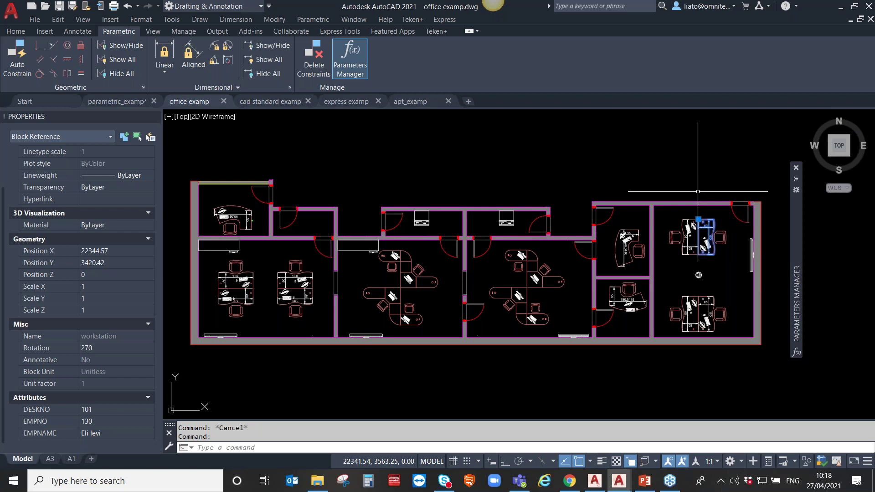
pyautogui.press('Escape')
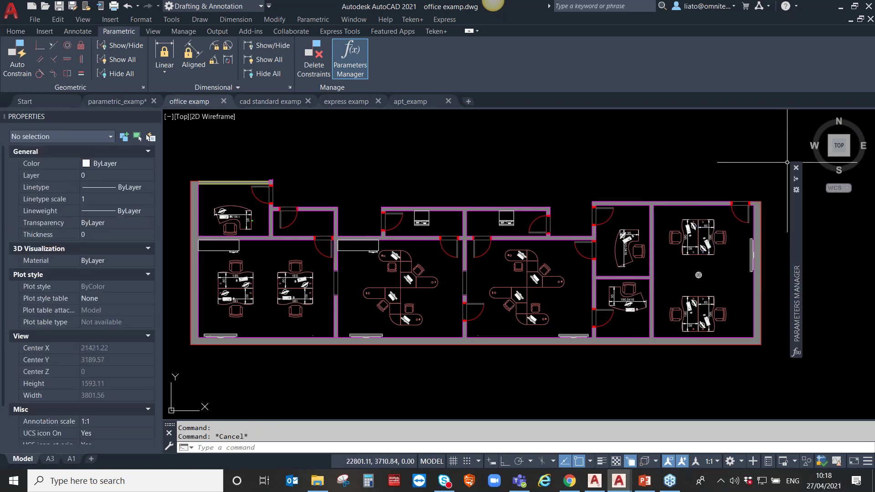
pyautogui.click(797, 169)
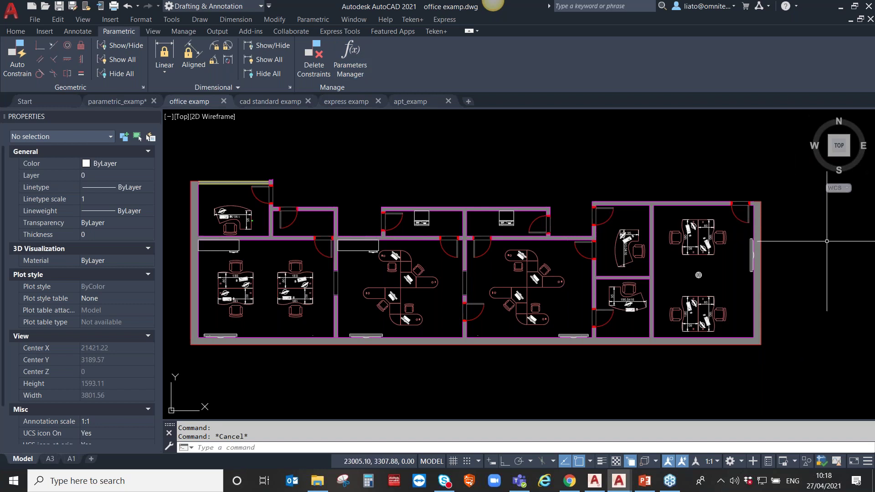
# - Create a new data extraction saved as 'office' on the Desktop
pyautogui.click(70, 33)
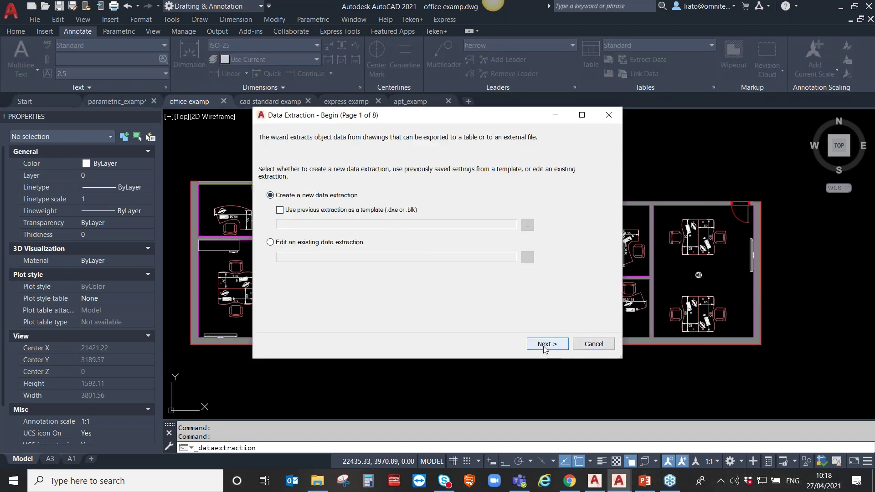
pyautogui.click(545, 345)
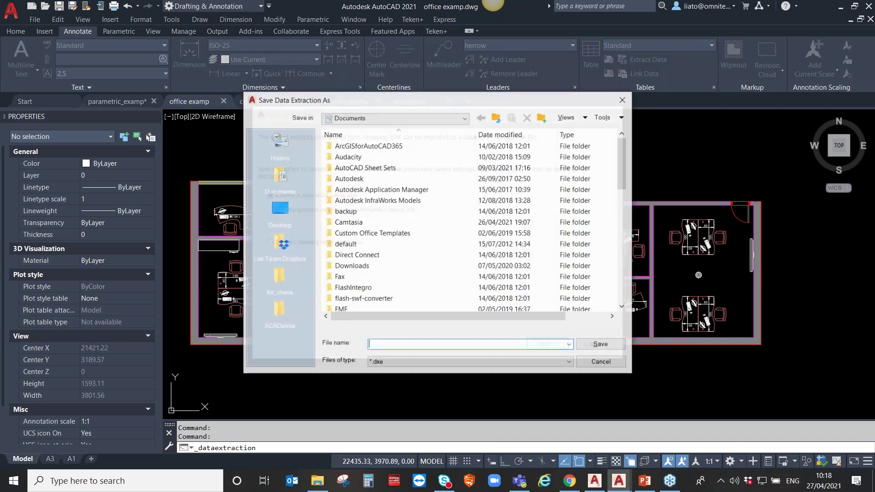
pyautogui.click(282, 215)
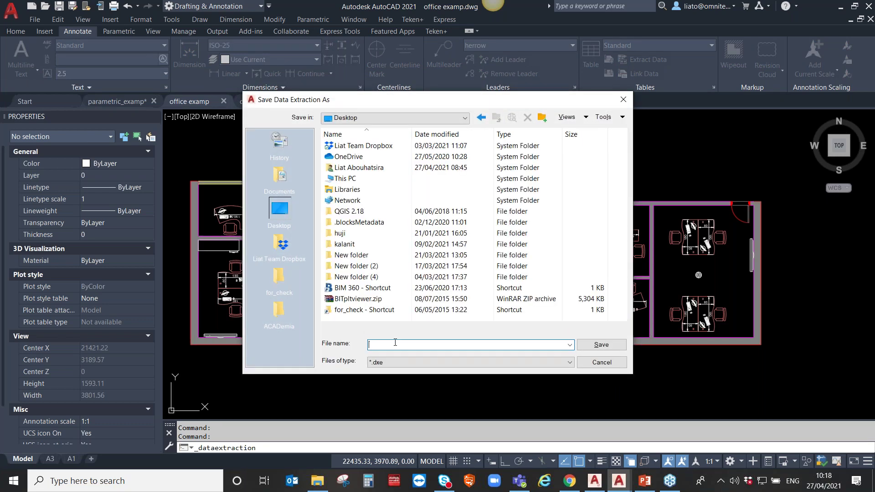
pyautogui.write('office')
pyautogui.press('Return')
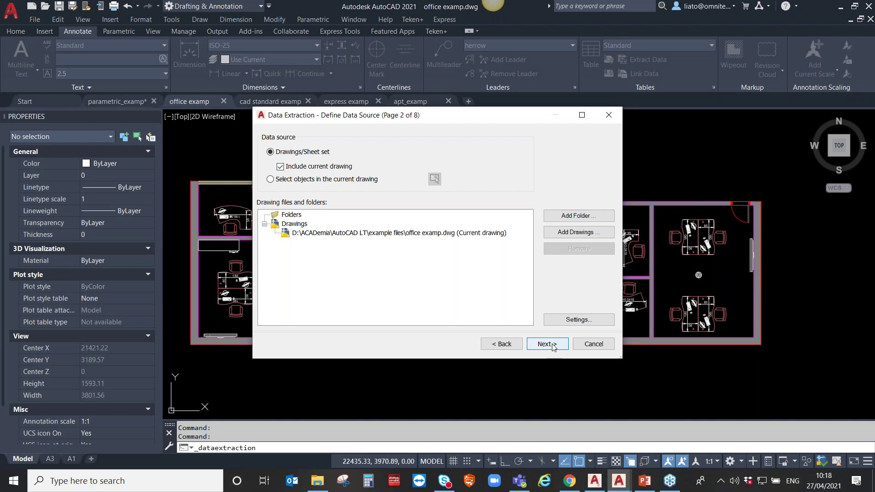
# - Uncheck all objects, then include the copy-fax, drawers and d-workstation blocks
pyautogui.click(567, 344)
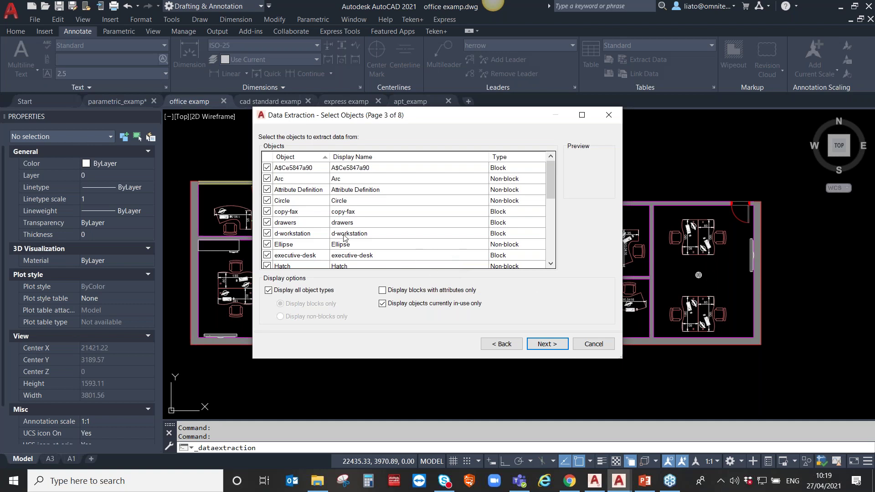
pyautogui.rightClick(303, 179)
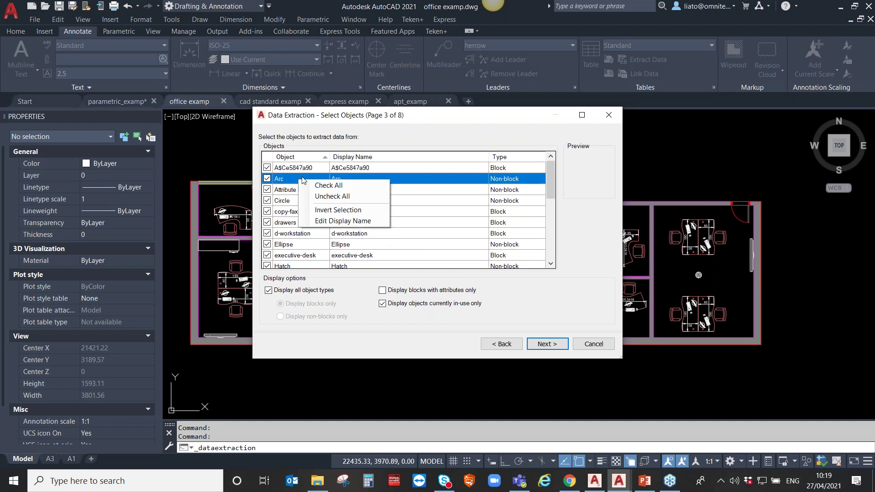
pyautogui.click(332, 197)
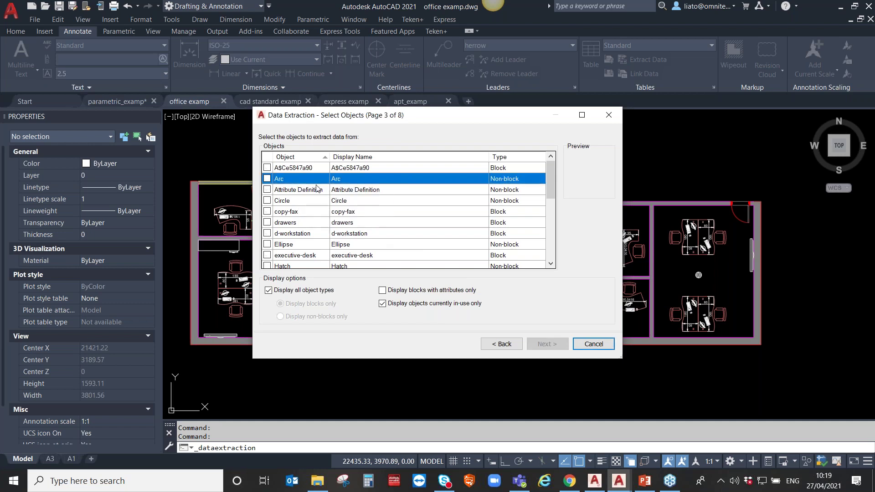
pyautogui.click(267, 211)
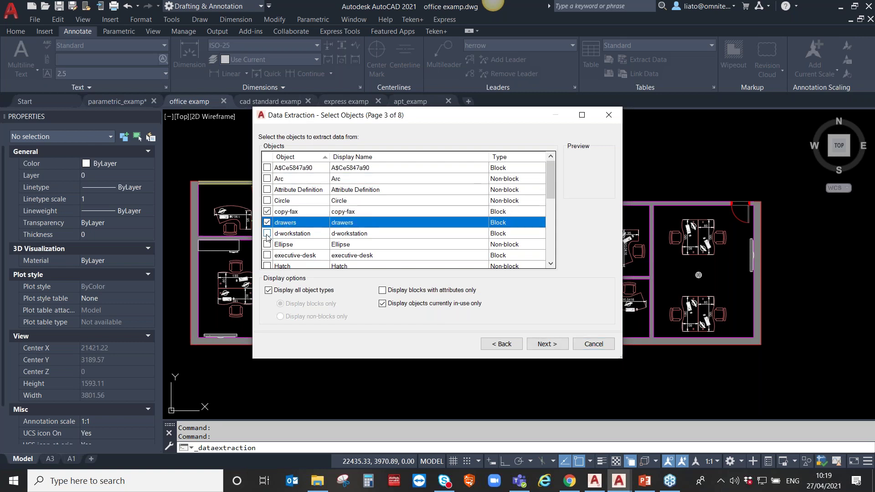
pyautogui.click(267, 233)
# - Include the executive-desk, office-chair, pc_set and workstation blocks and advance to property selection
pyautogui.scroll(-1, 270, 242)
pyautogui.click(267, 223)
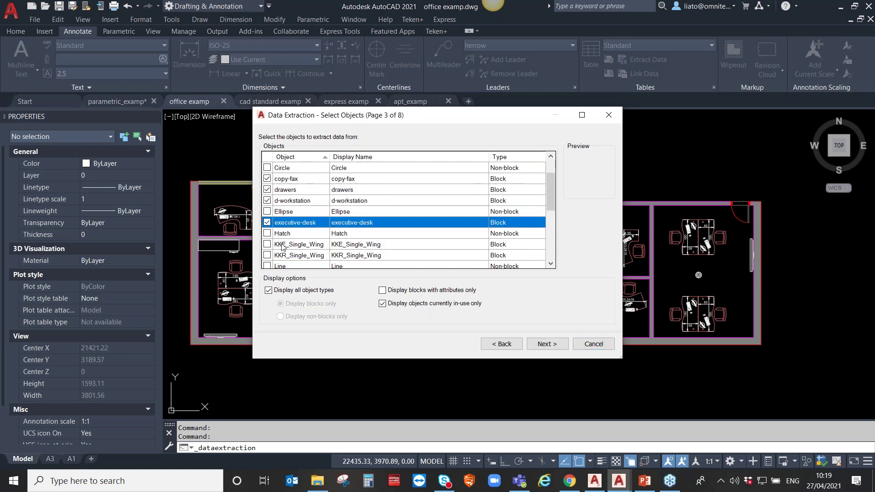
pyautogui.scroll(-1, 276, 257)
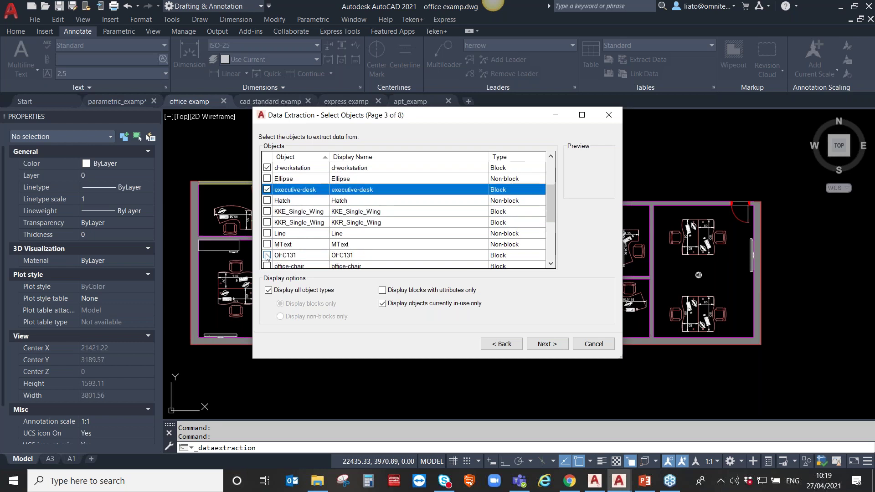
pyautogui.scroll(-1, 268, 257)
pyautogui.click(267, 234)
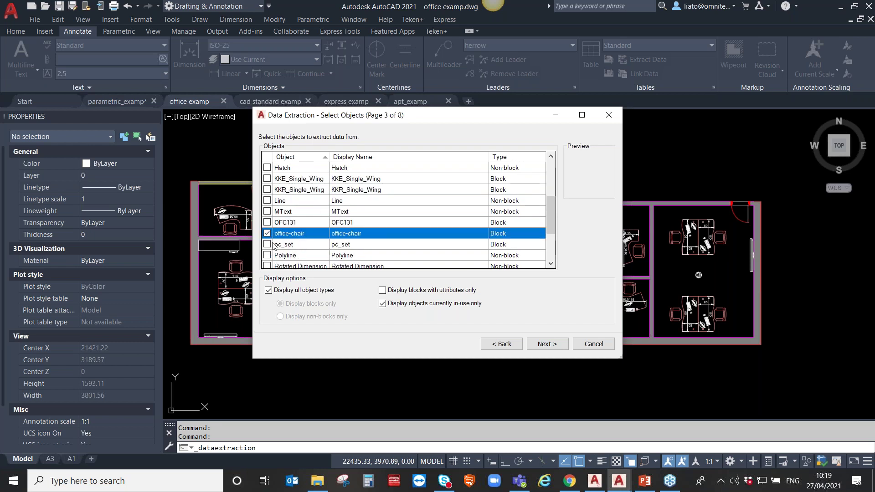
pyautogui.click(267, 244)
pyautogui.scroll(-3, 268, 246)
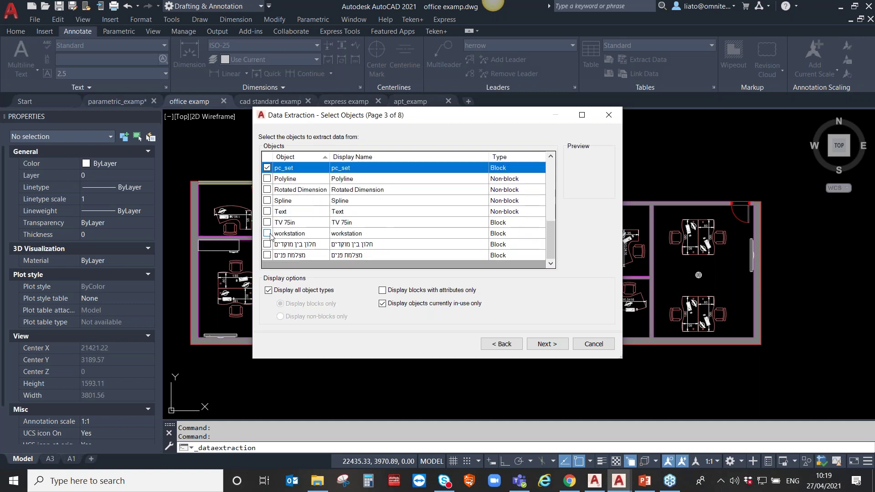
pyautogui.click(267, 233)
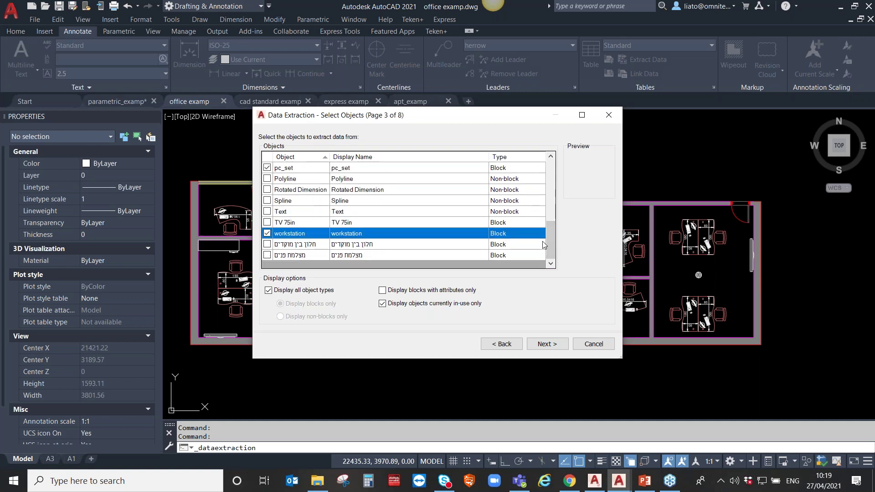
pyautogui.click(547, 344)
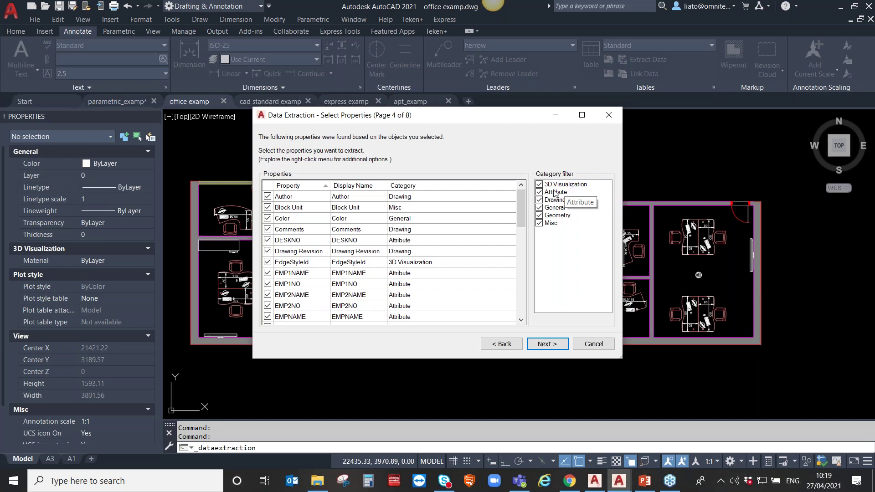
# - Keep only the Attribute property category and advance to the output options
pyautogui.click(539, 185)
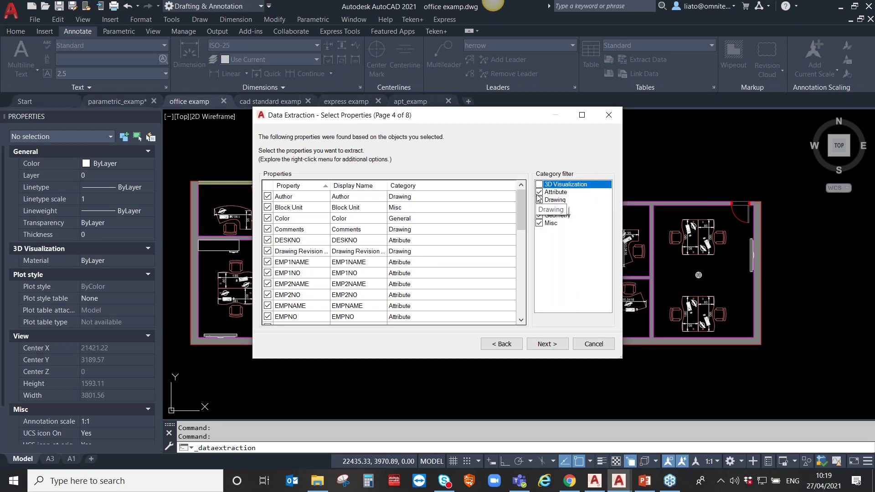
pyautogui.click(539, 200)
pyautogui.click(539, 215)
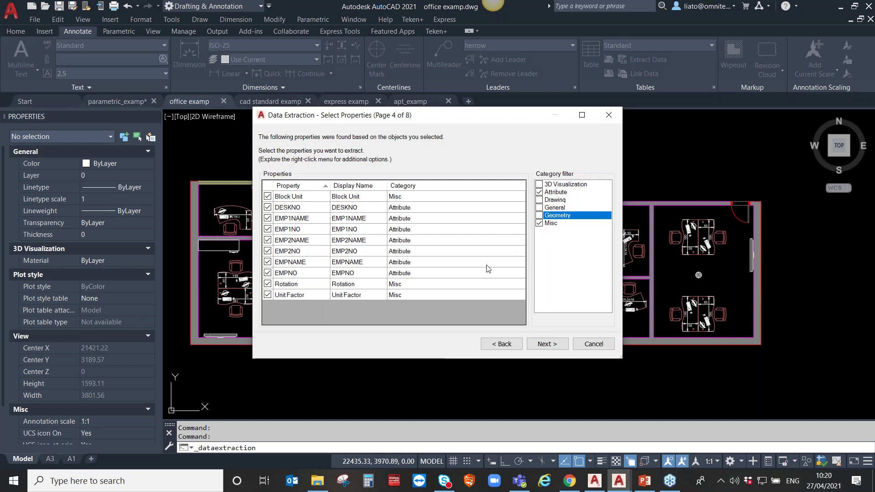
pyautogui.click(539, 225)
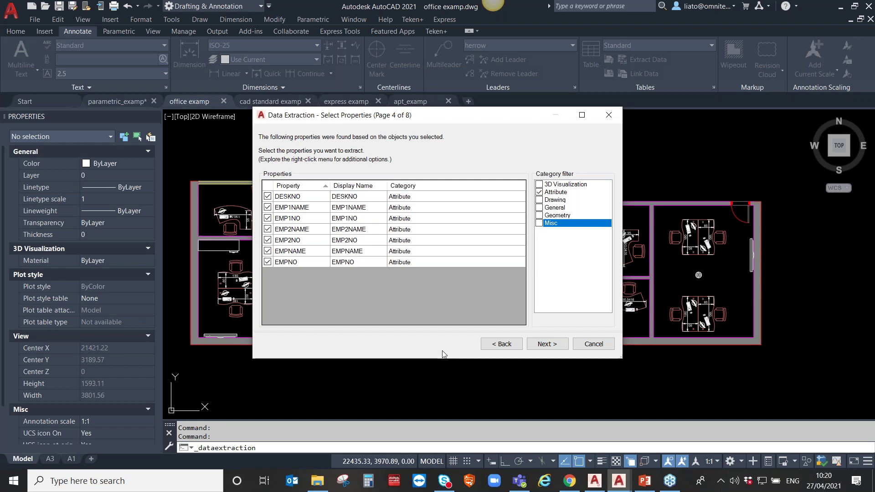
pyautogui.click(548, 345)
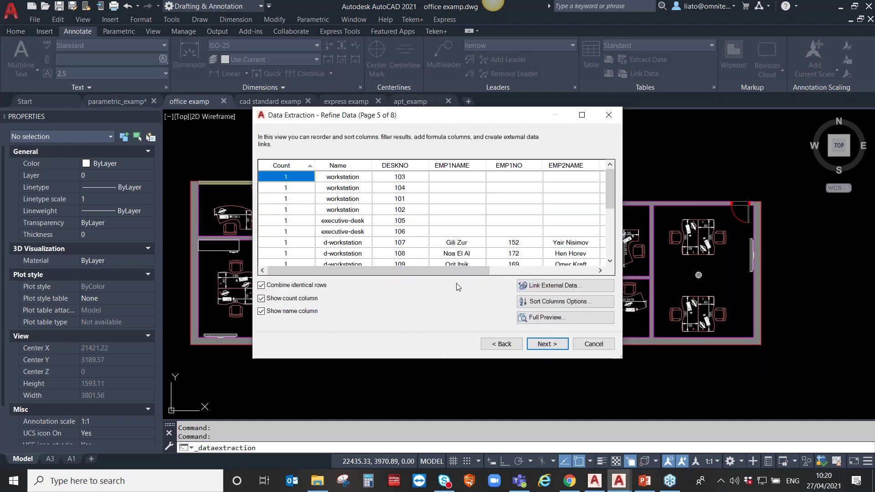
pyautogui.click(545, 346)
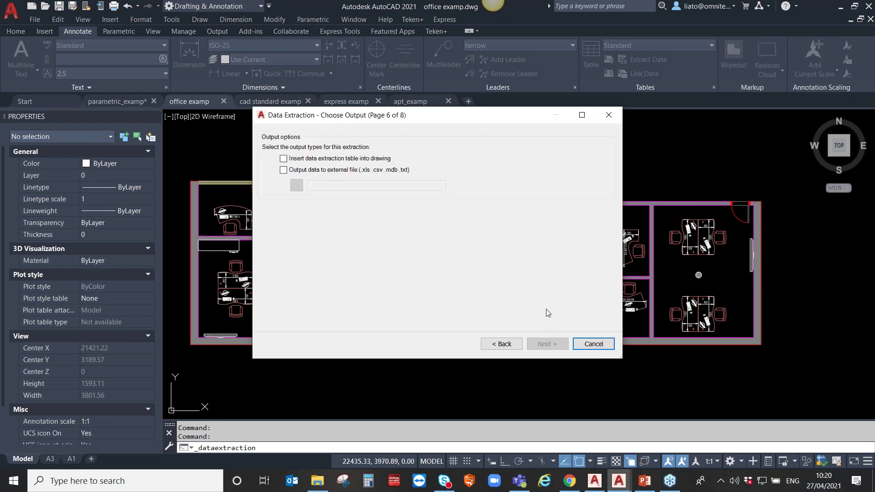
# - Choose both drawing-table and external-file output, copying the example files folder path
pyautogui.click(283, 158)
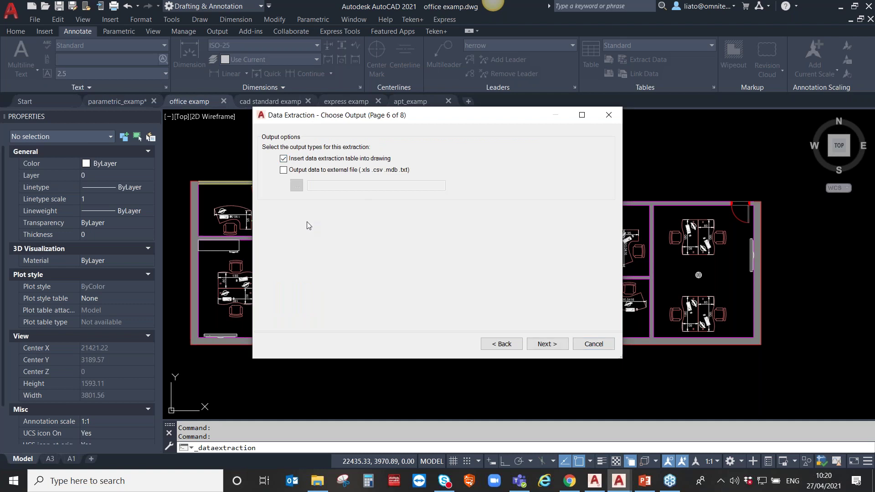
pyautogui.click(285, 167)
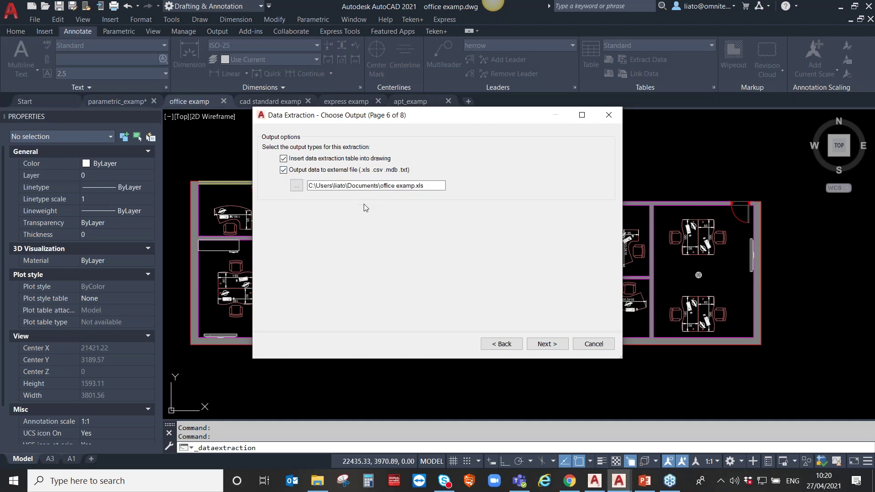
pyautogui.click(297, 185)
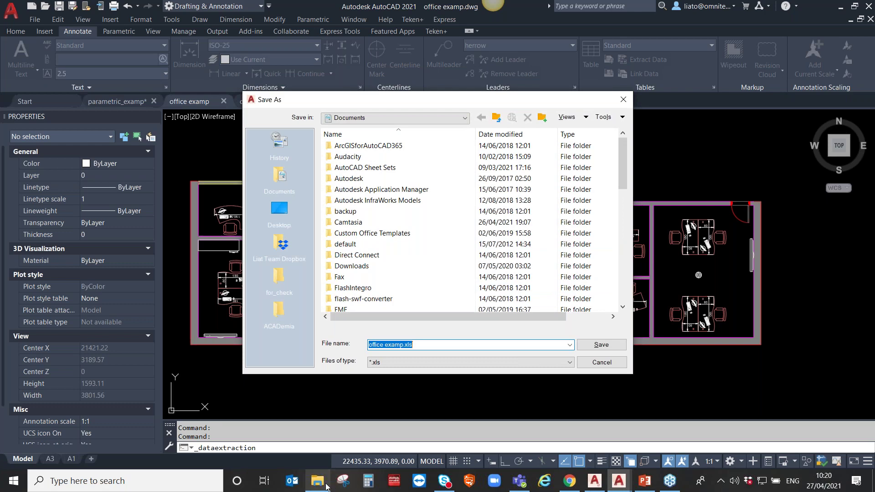
pyautogui.click(327, 484)
pyautogui.click(336, 36)
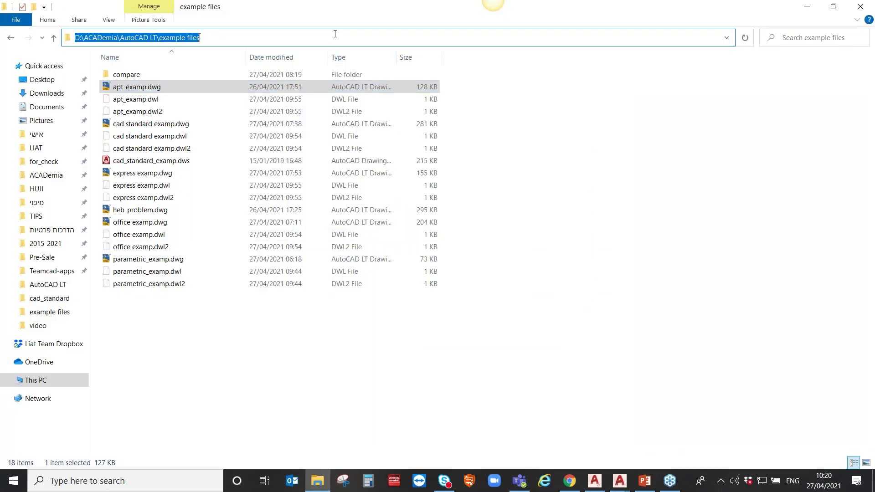
pyautogui.click(618, 482)
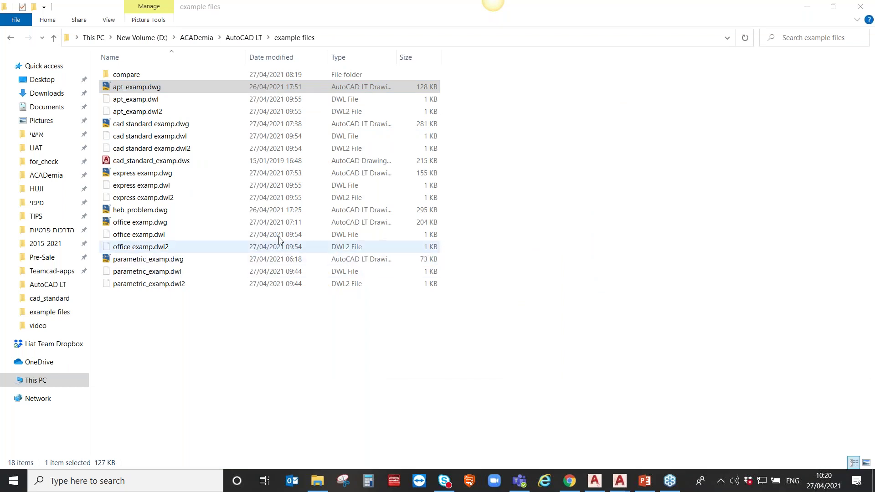
pyautogui.click(807, 6)
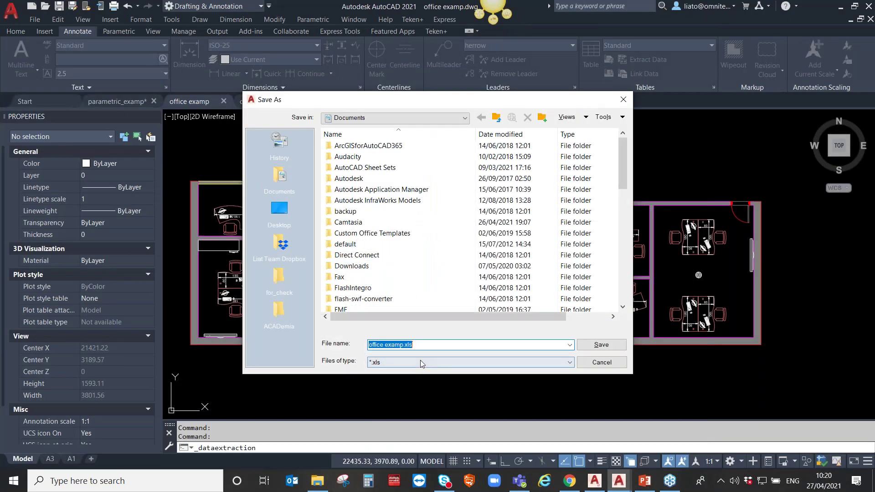
# - Save the external file as 'office' in the example files folder
pyautogui.click(422, 363)
pyautogui.click(423, 347)
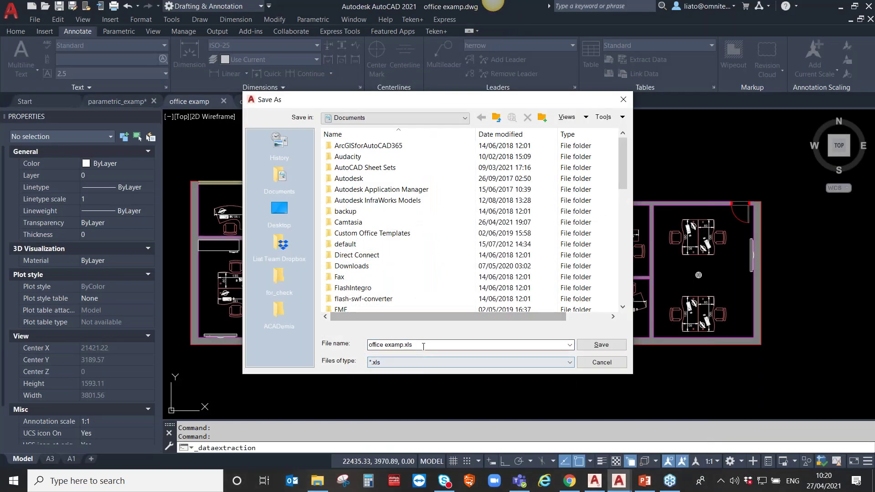
pyautogui.write('D:\\ACADemia\\AutoCAD LT\\example files')
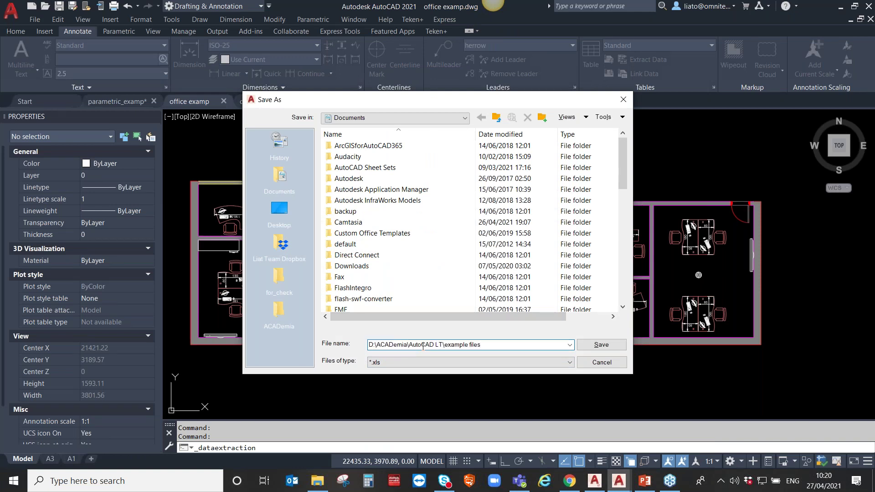
pyautogui.press('Return')
pyautogui.write('office')
pyautogui.press('Return')
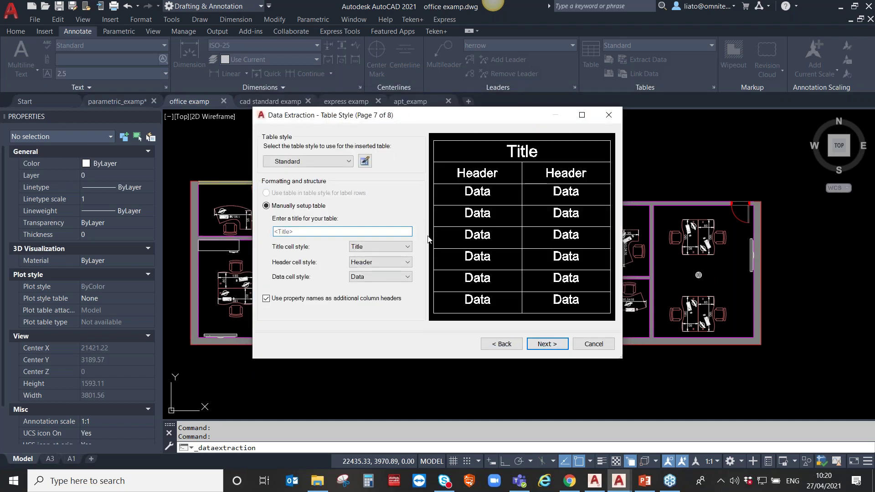
# - Finish the extraction and place the attribute table in free space beside the floor plan
pyautogui.click(294, 206)
pyautogui.click(555, 345)
pyautogui.click(552, 345)
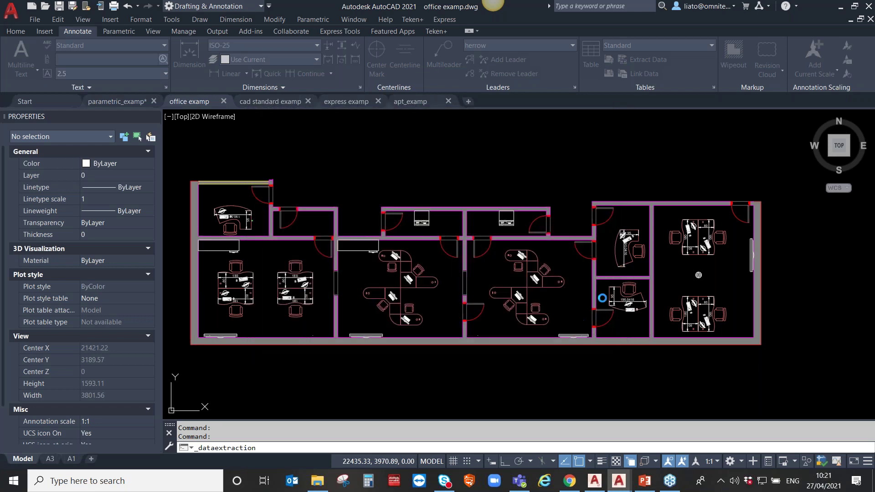
pyautogui.scroll(-2, 579, 314)
pyautogui.moveTo(717, 311); pyautogui.dragTo(466, 313, button='middle')
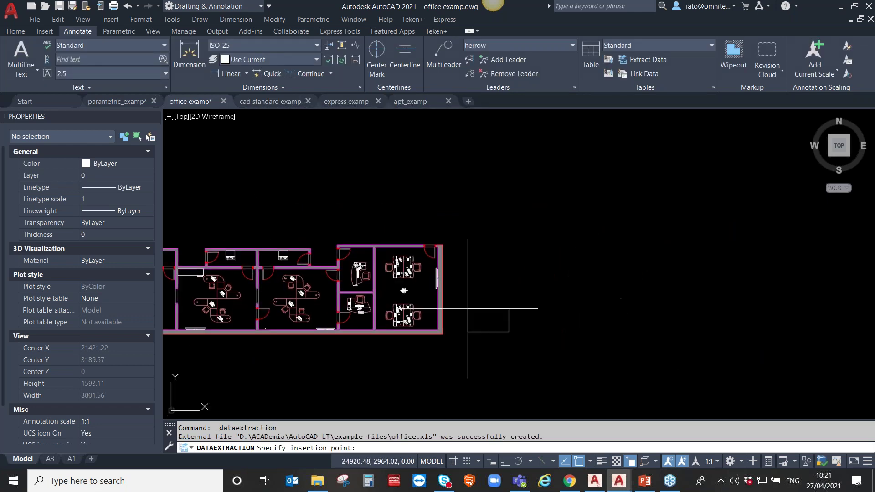
pyautogui.click(525, 224)
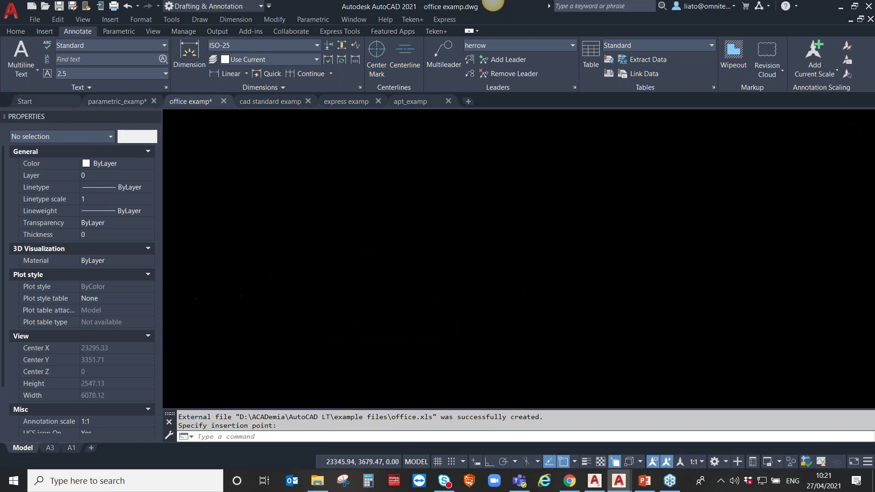
pyautogui.scroll(2, 524, 230)
pyautogui.scroll(3, 575, 250)
pyautogui.scroll(2, 574, 250)
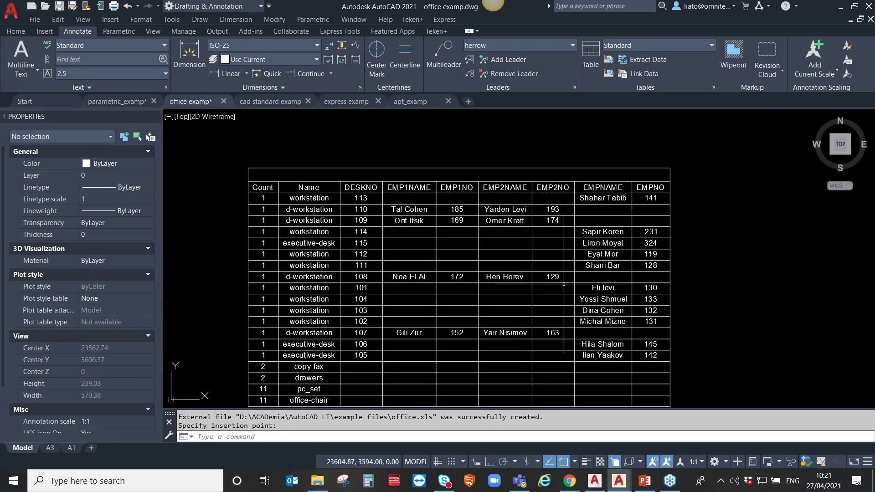
pyautogui.scroll(1, 524, 237)
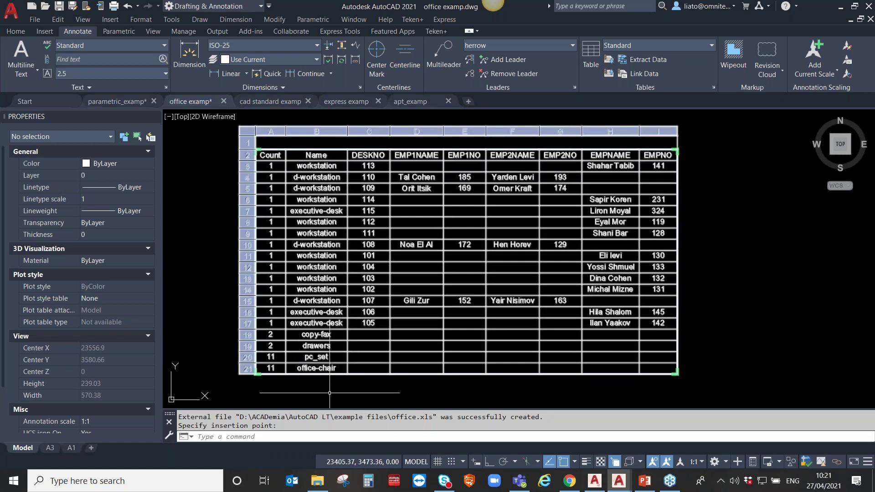
pyautogui.click(313, 484)
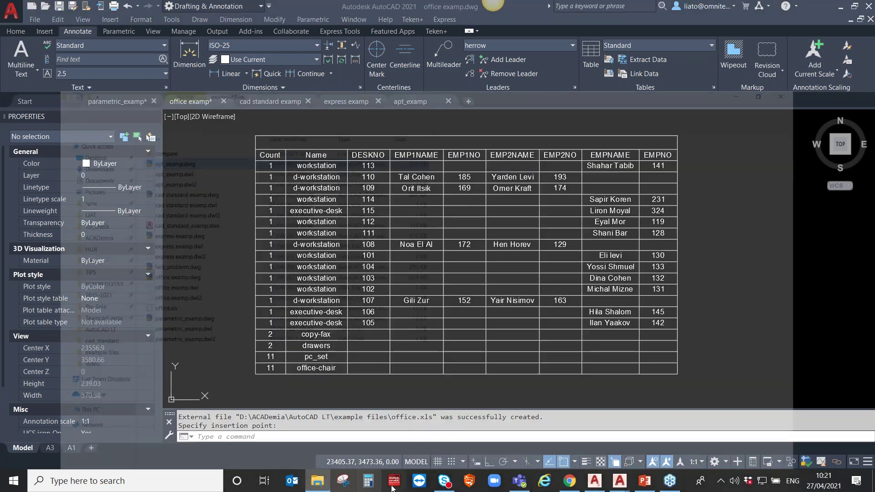
# - Open office.xls in a maximized Excel window and widen the columns to fit names and headers
pyautogui.click(128, 262)
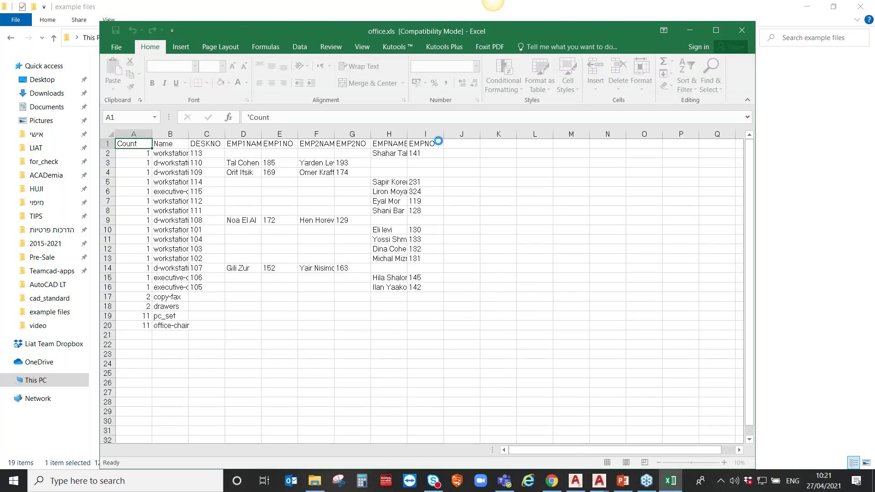
pyautogui.click(715, 31)
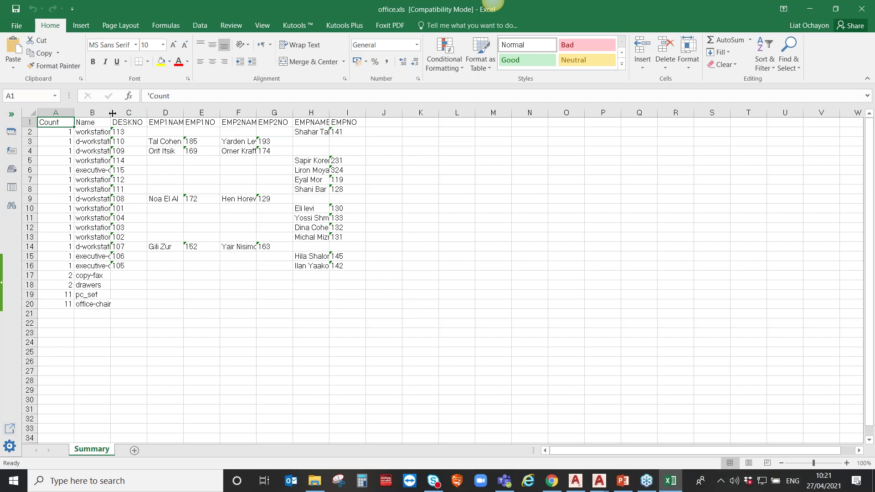
pyautogui.moveTo(110, 113); pyautogui.dragTo(279, 113)
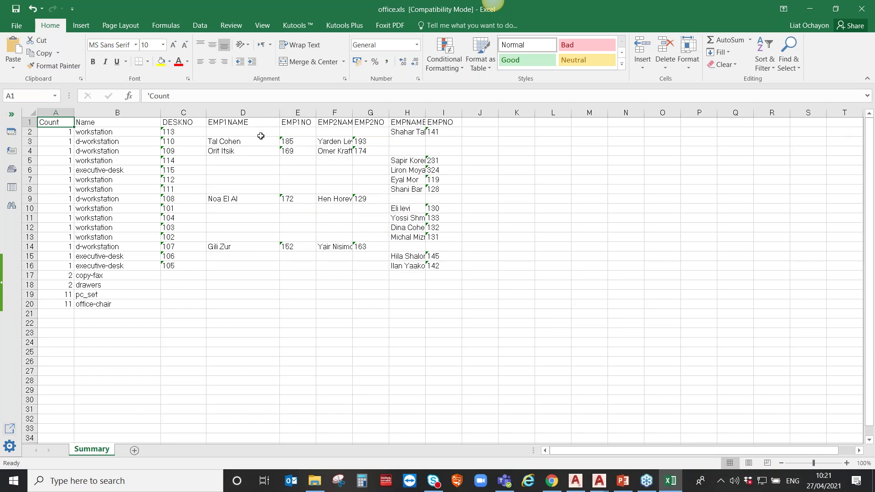
pyautogui.moveTo(321, 119); pyautogui.dragTo(510, 112)
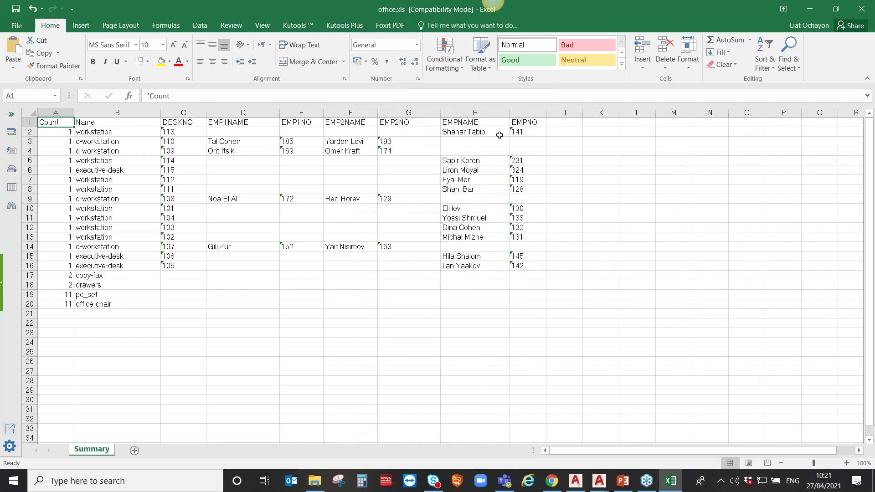
# - Inspect cells H2, C2 (desk number 113 stored as text) and I2 (employee number 141)
pyautogui.click(470, 132)
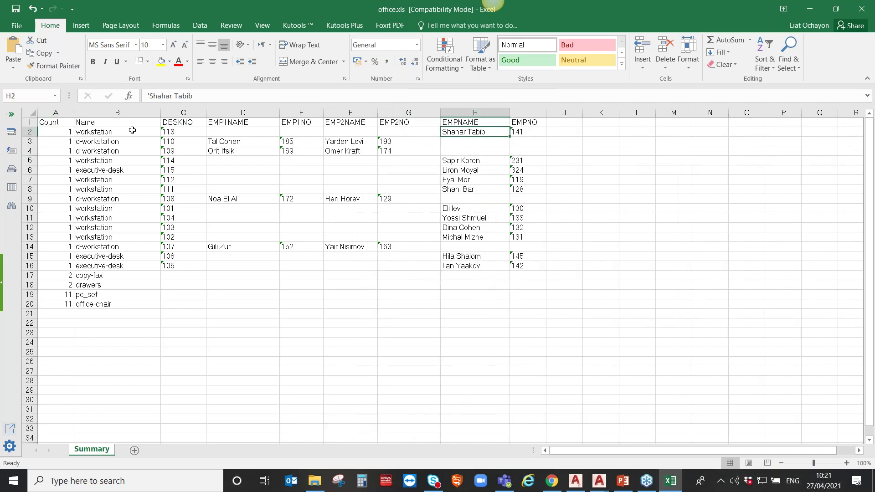
pyautogui.click(170, 132)
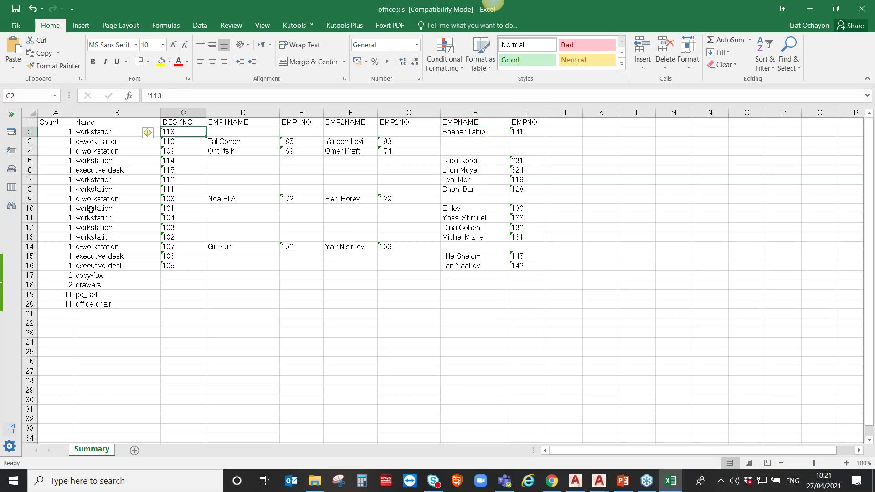
pyautogui.click(534, 131)
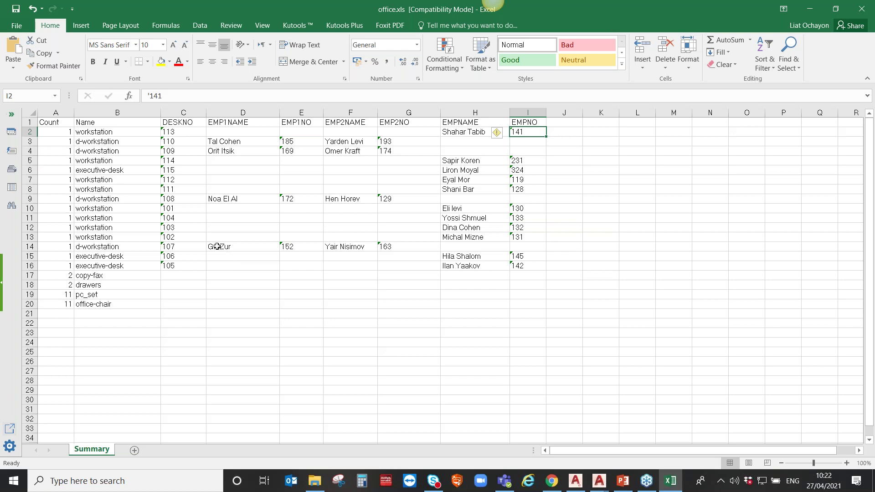
pyautogui.click(605, 482)
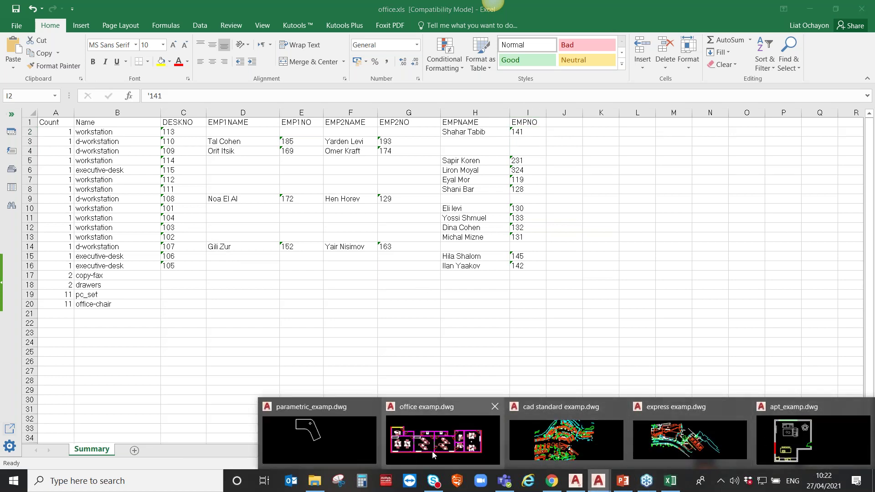
# - Switch back to office examp.dwg, which shows the extracted workstation table
pyautogui.click(420, 458)
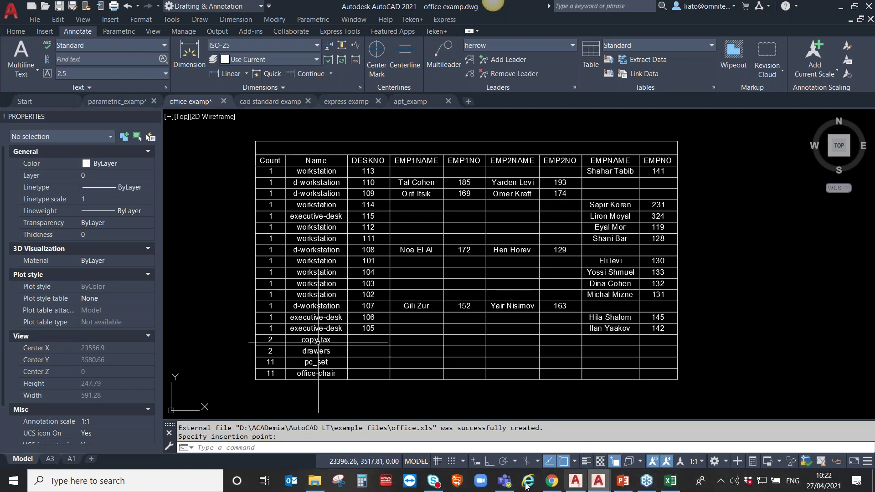
# - Show PowerPoint slide 12 on AutoCAD vs. AutoCAD LT, then switch to cad standard examp.dwg
pyautogui.moveTo(622, 481)
pyautogui.click(625, 487)
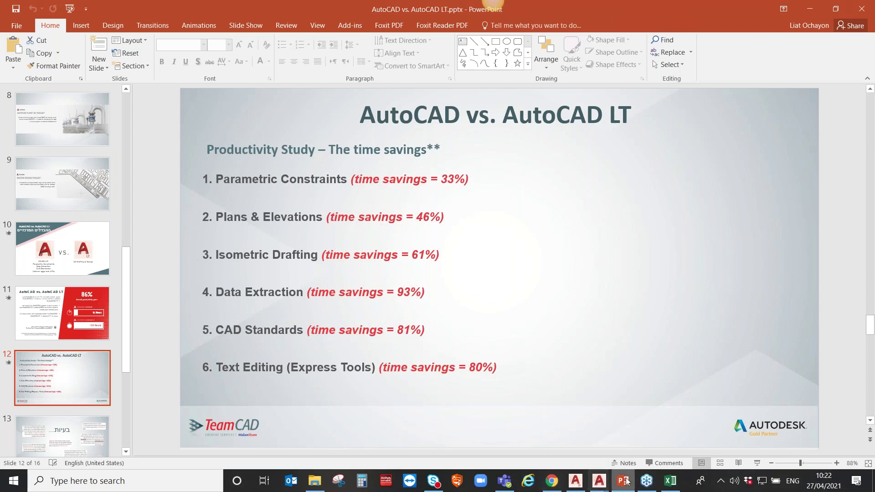
pyautogui.moveTo(598, 480)
pyautogui.click(532, 452)
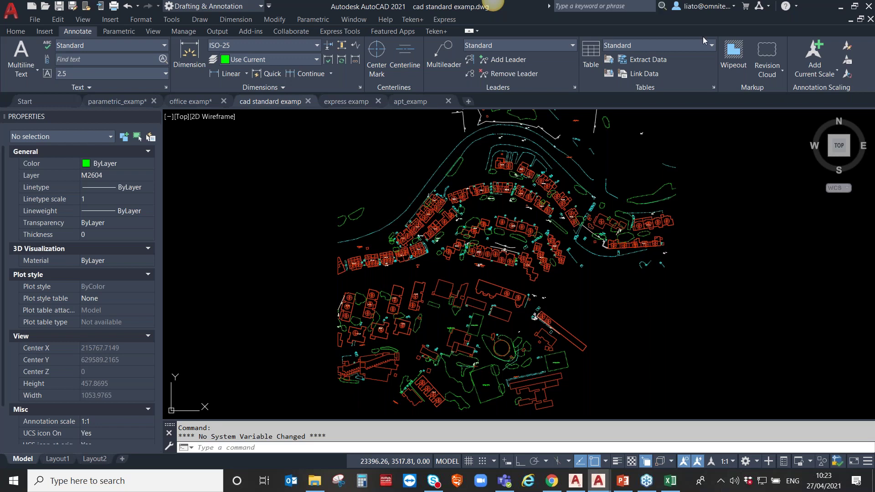
# - Add cad_standard_examp.dws from the example files folder in Configure Standards
pyautogui.scroll(1, 488, 114)
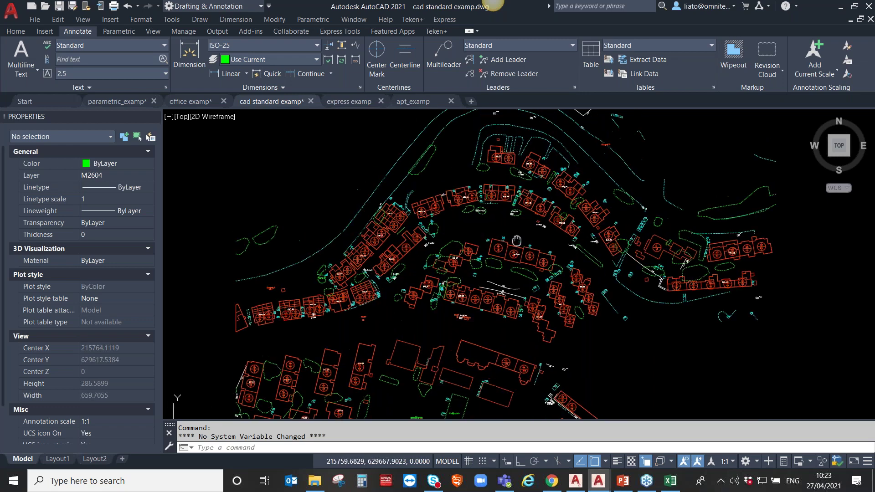
pyautogui.scroll(1, 488, 114)
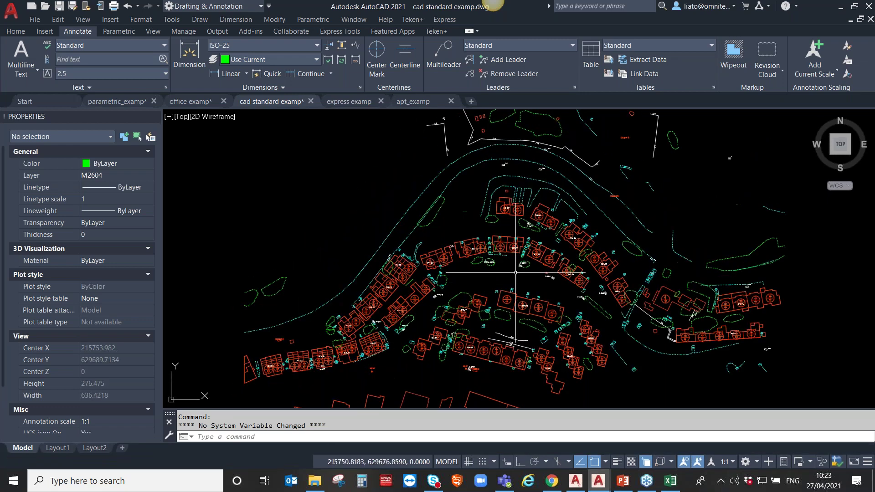
pyautogui.click(184, 31)
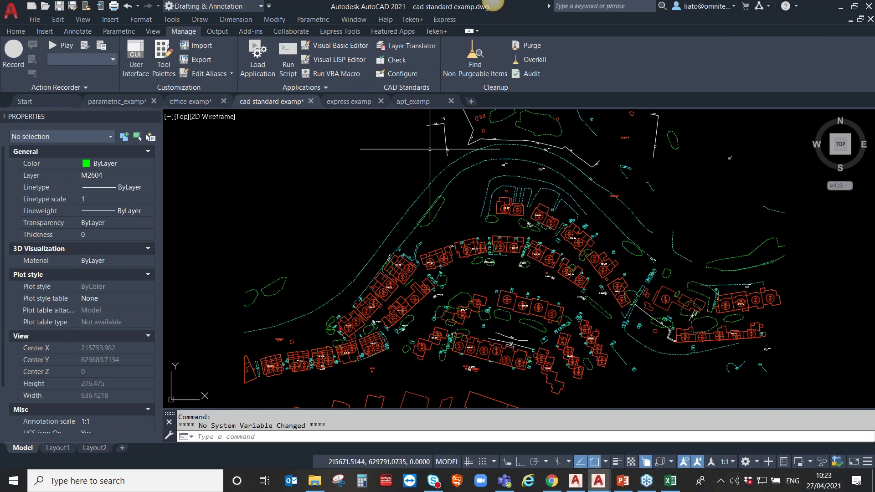
pyautogui.click(404, 78)
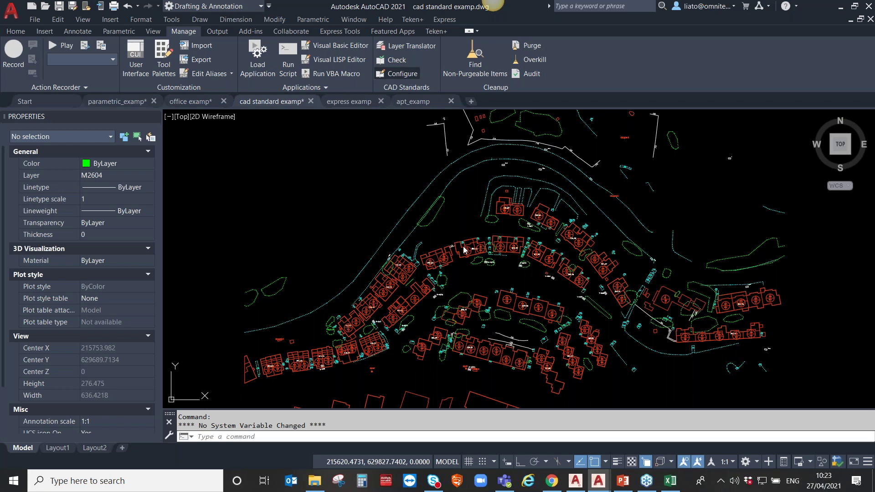
pyautogui.click(592, 258)
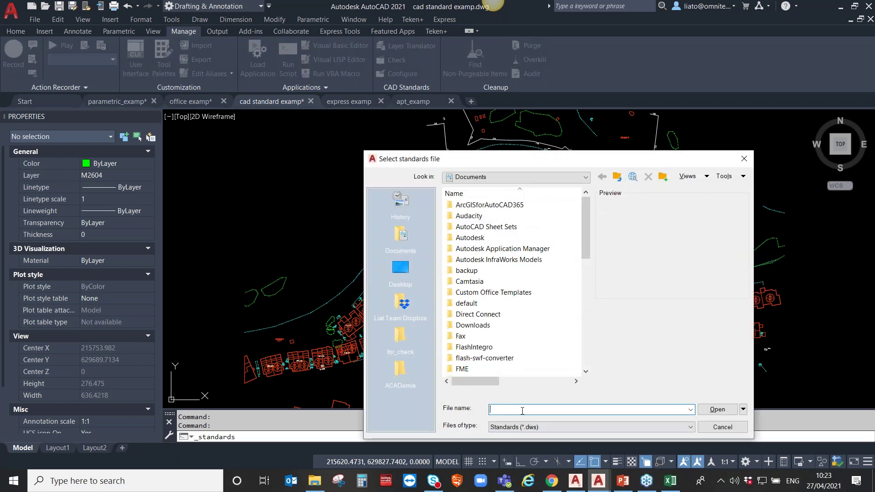
pyautogui.rightClick(523, 411)
pyautogui.click(567, 315)
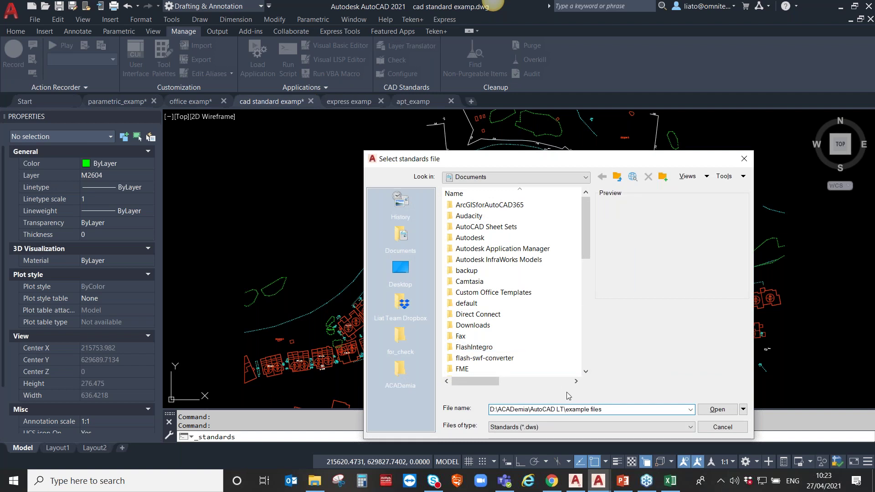
pyautogui.press('Return')
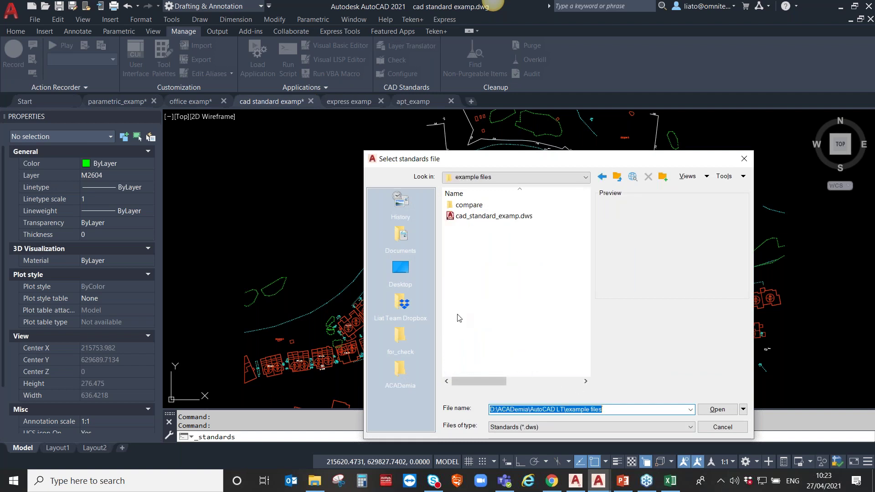
pyautogui.click(478, 217)
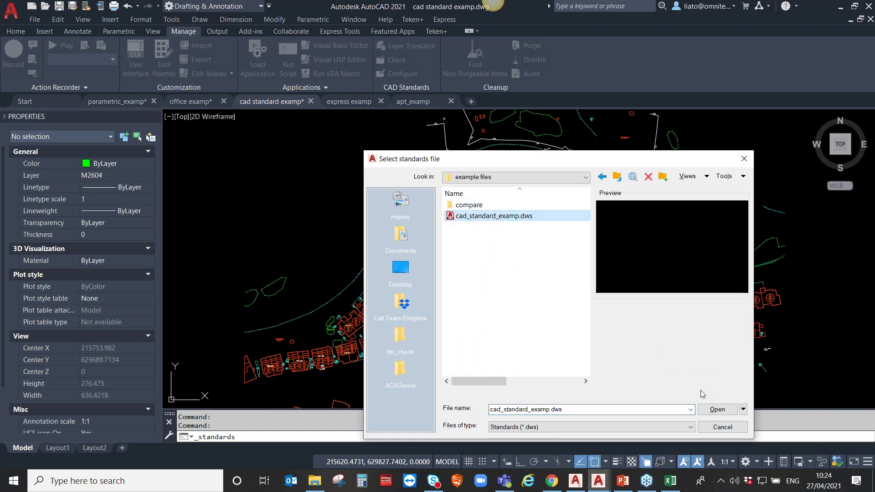
pyautogui.click(724, 410)
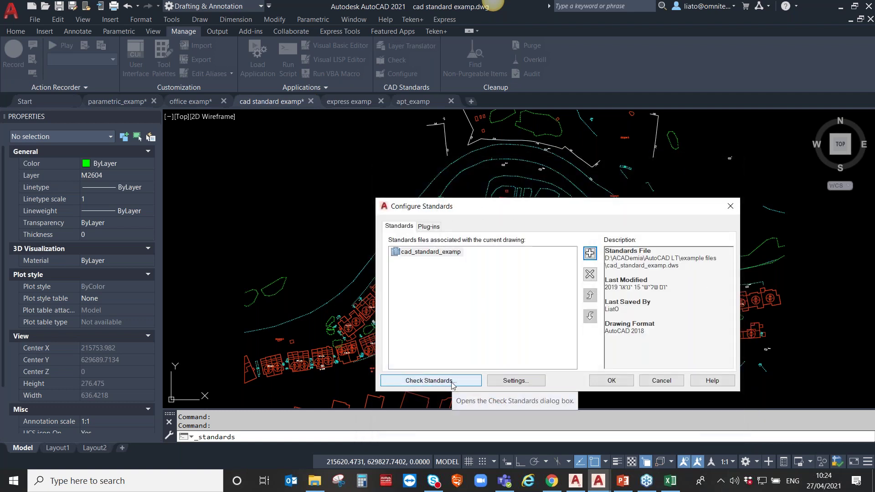
# - Run Check Standards and replace dimension style ISO-25 with Standard
pyautogui.click(422, 386)
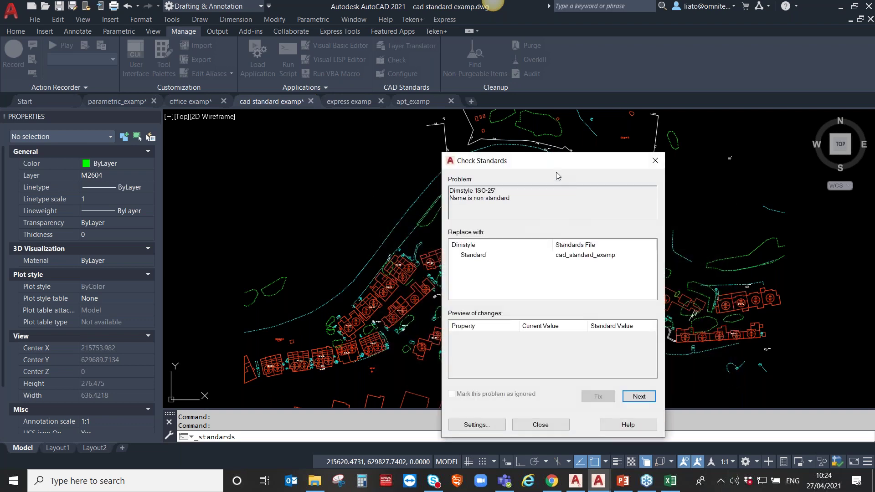
pyautogui.moveTo(437, 157); pyautogui.dragTo(228, 74)
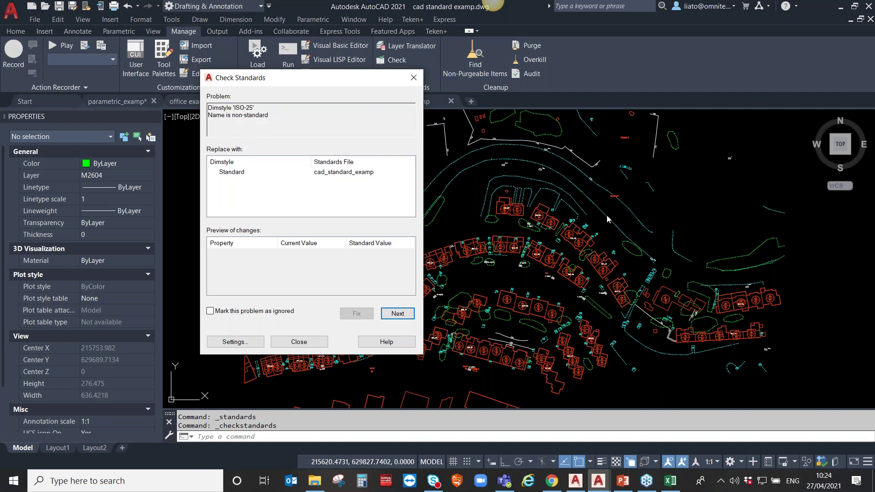
pyautogui.click(232, 173)
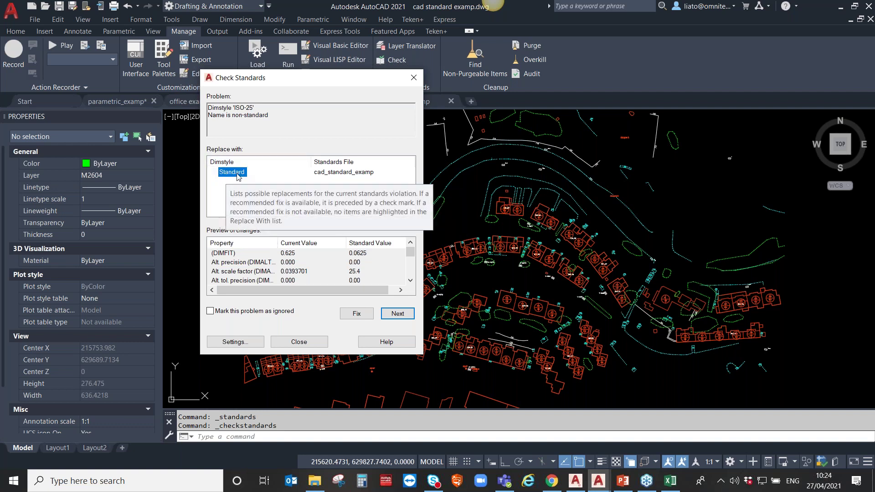
pyautogui.click(361, 313)
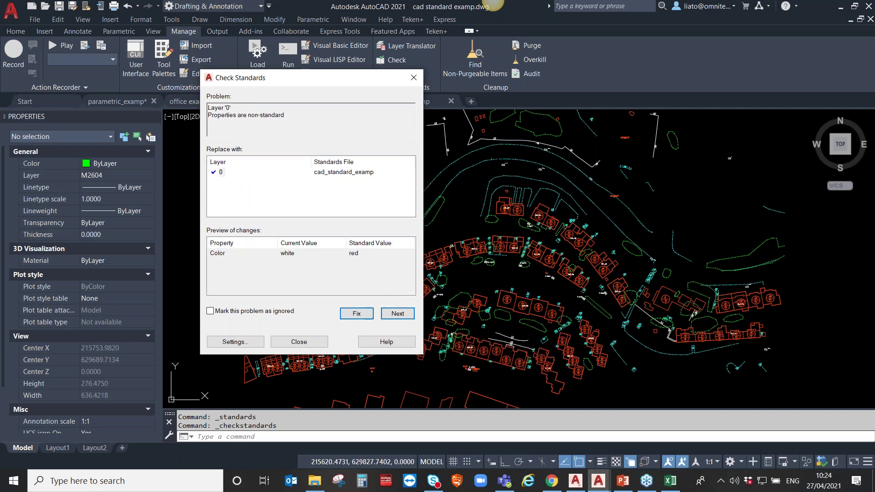
# - Fix layer 0, and fix layer M2200 using standard layer M7111
pyautogui.click(393, 313)
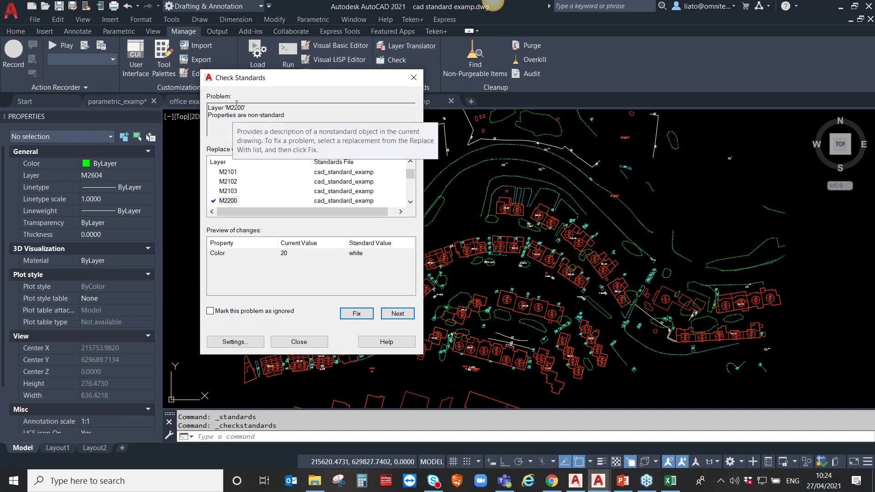
pyautogui.moveTo(410, 175); pyautogui.dragTo(411, 192)
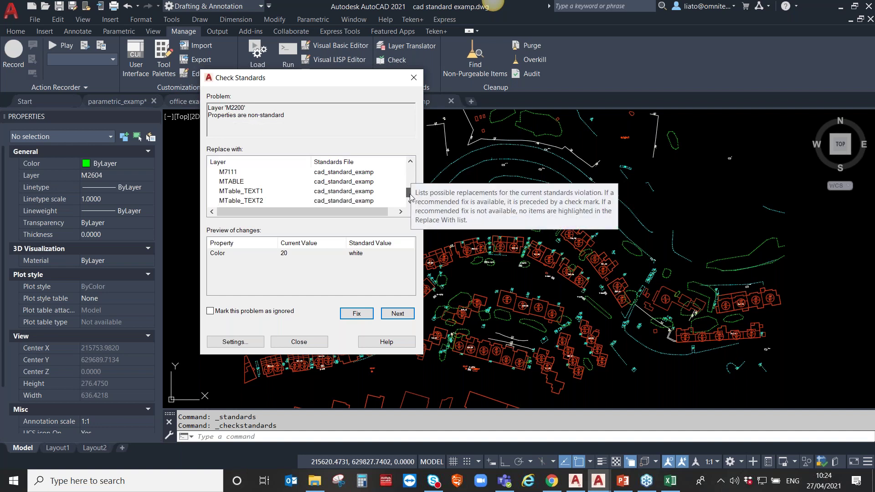
pyautogui.click(232, 173)
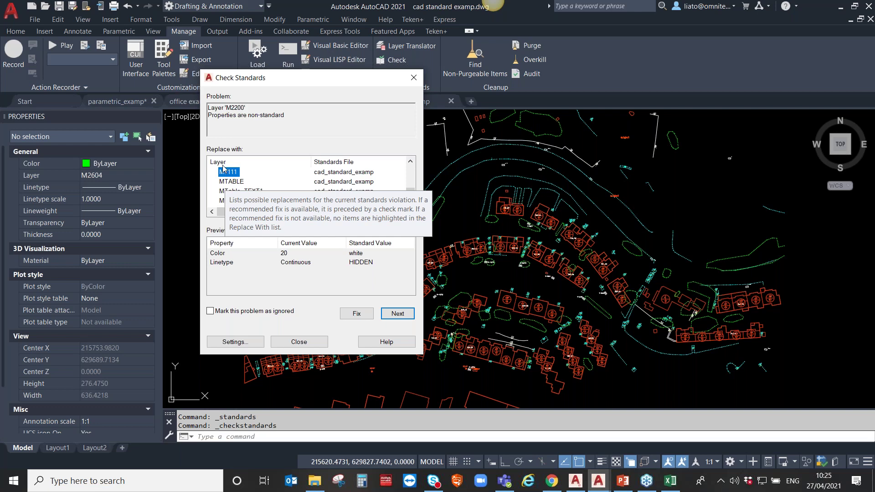
pyautogui.click(354, 314)
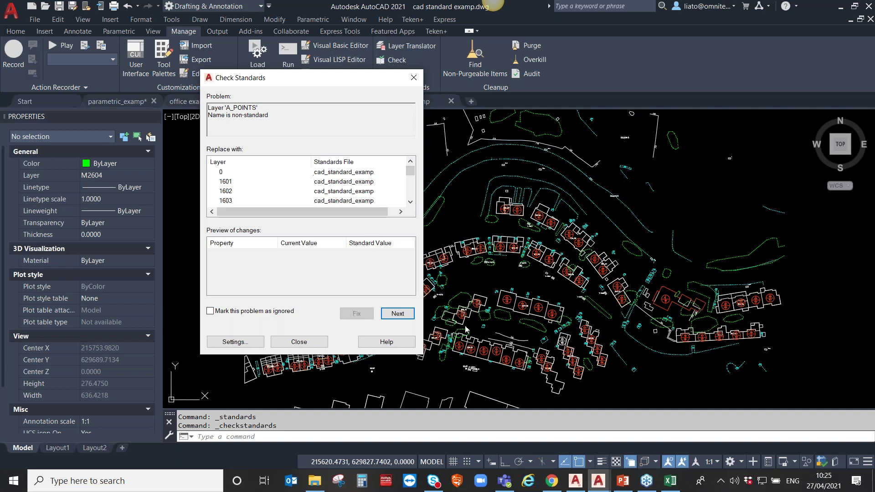
# - Skip past A_POINTS and the other non-standard layer problems
pyautogui.click(397, 313)
pyautogui.press('Return')
pyautogui.press('Return')
pyautogui.press('Return')
pyautogui.press('Return')
pyautogui.press('Return')
pyautogui.press('Return')
pyautogui.click(397, 314)
pyautogui.click(397, 314)
pyautogui.click(398, 314)
pyautogui.press('Return')
pyautogui.click(397, 315)
pyautogui.click(397, 314)
pyautogui.press('Return')
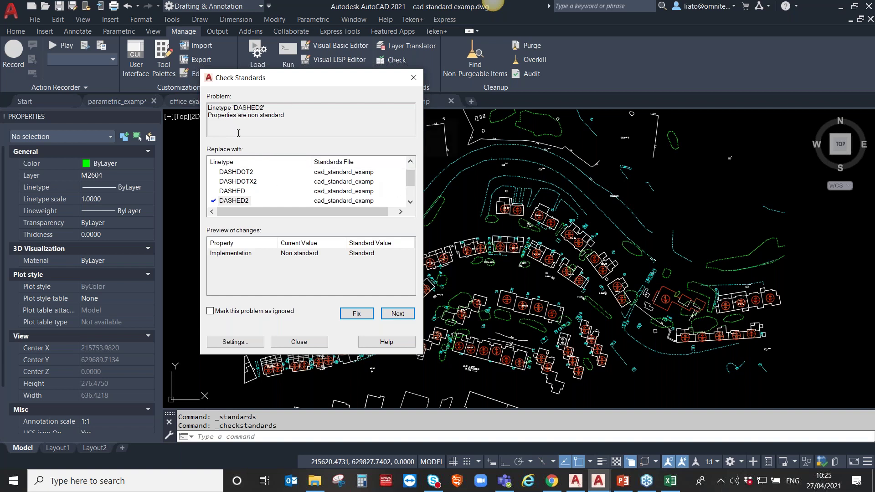
# - Replace linetype DASHED2 with DASHED, then close the unfinished check
pyautogui.click(238, 193)
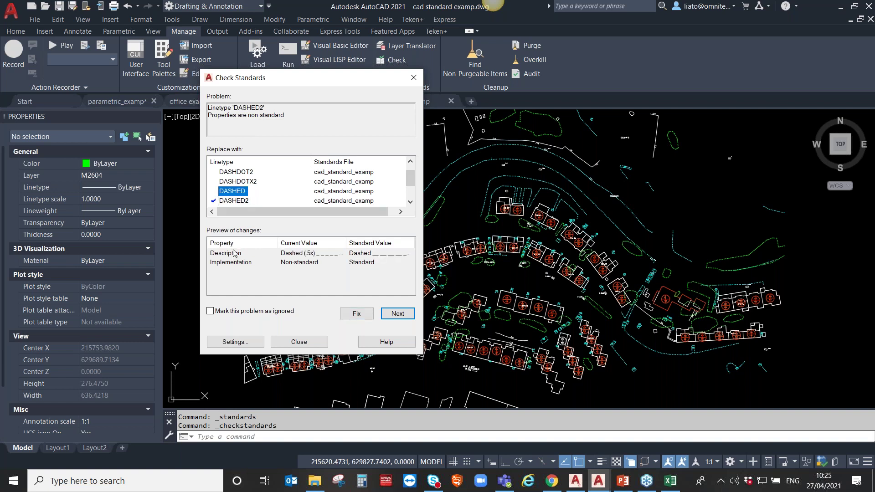
pyautogui.click(357, 316)
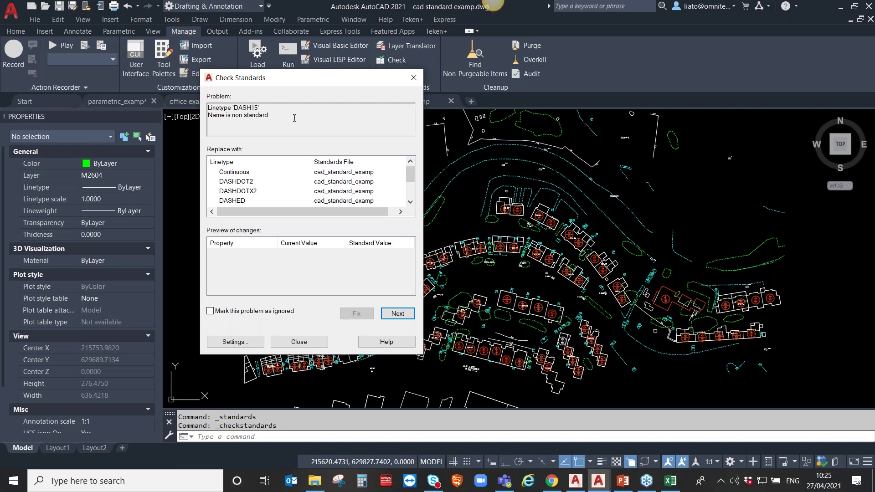
pyautogui.click(301, 341)
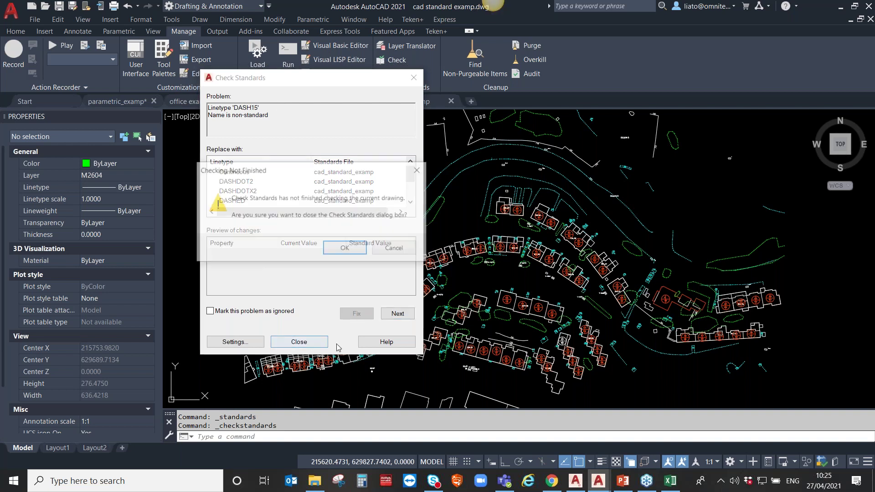
pyautogui.click(343, 253)
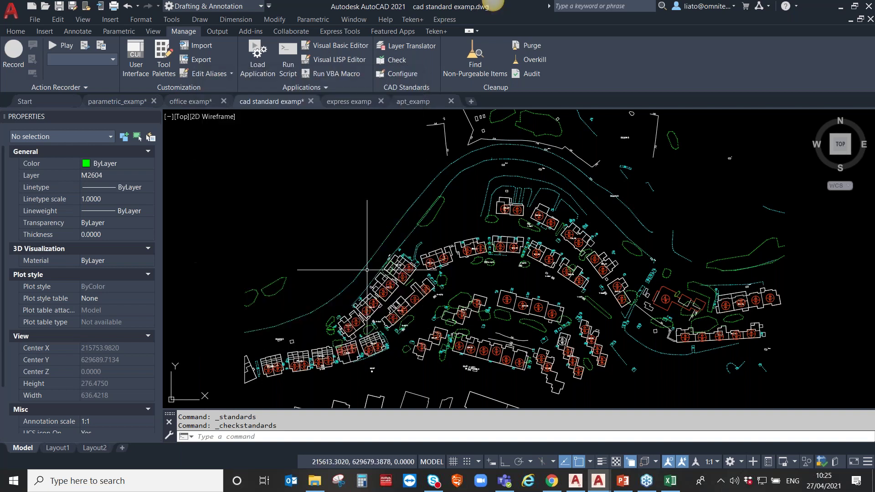
# - Load cad_standard_examp.dws layers into the Layer Translator and select layer 1512
pyautogui.click(404, 45)
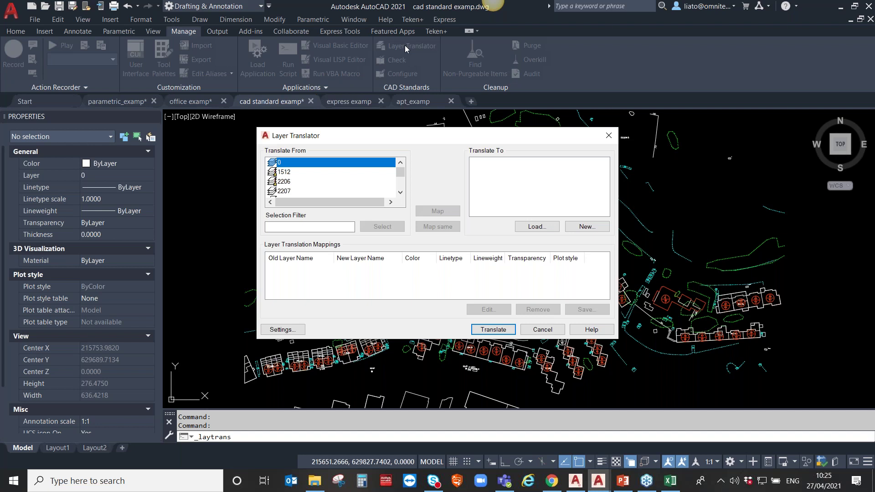
pyautogui.click(537, 227)
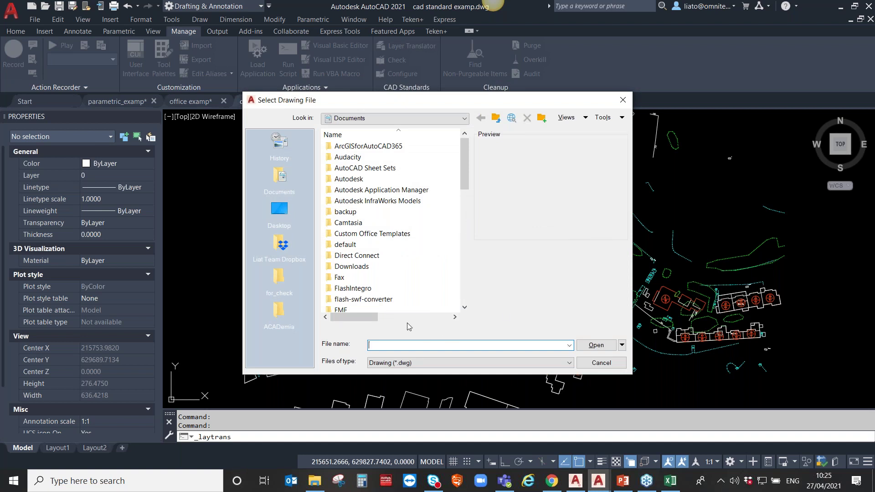
pyautogui.write('D:\\ACADemia\\AutoCAD LT\\example files')
pyautogui.hotkey('ctrl', 'a')
pyautogui.press('Return')
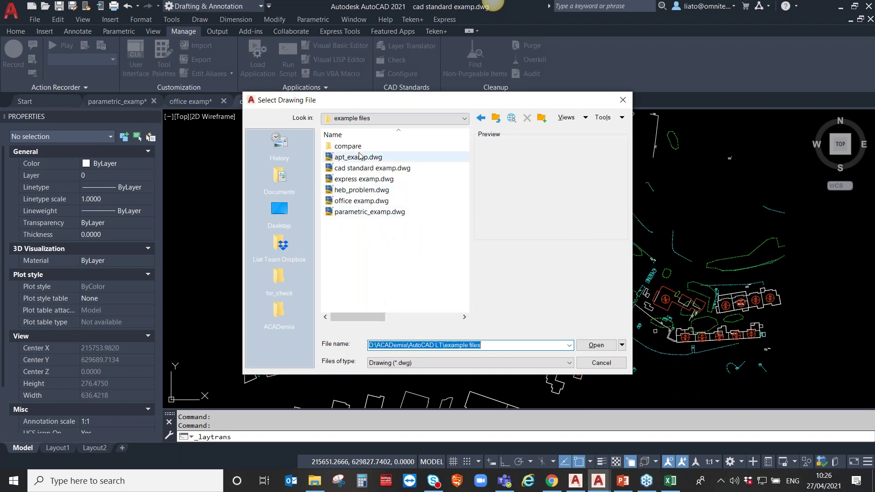
pyautogui.click(522, 363)
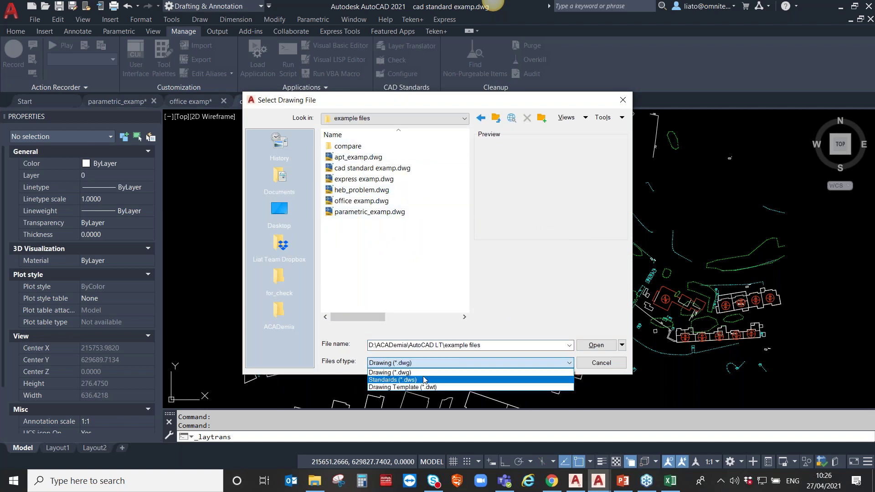
pyautogui.click(520, 374)
pyautogui.click(364, 157)
pyautogui.press('Return')
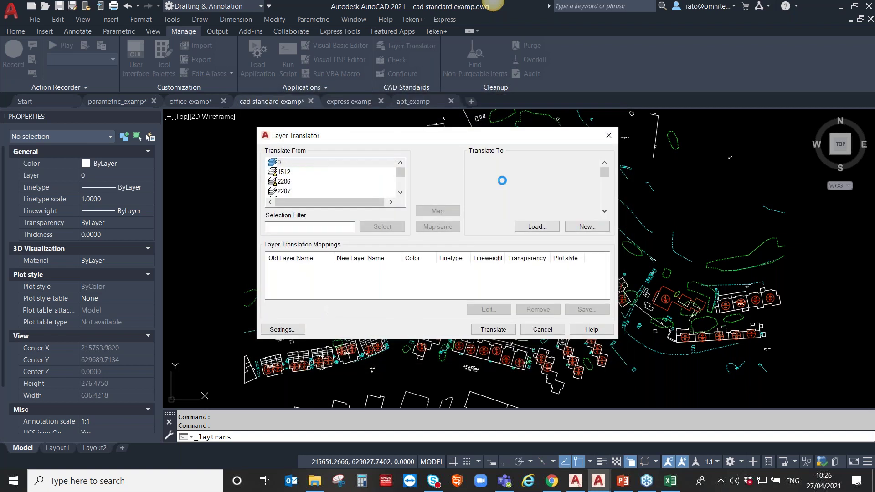
pyautogui.click(280, 175)
# - Map layer 1512 to 1601, pair 2207 with 1603, then cancel without translating
pyautogui.click(488, 173)
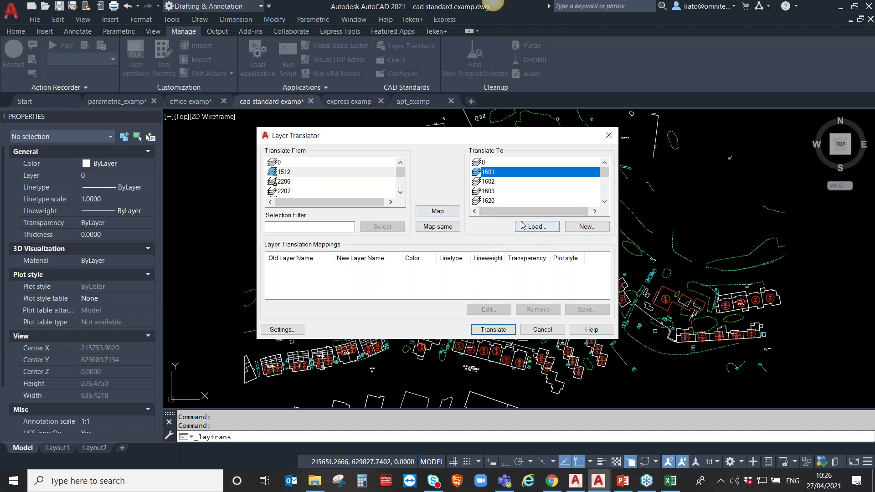
pyautogui.click(449, 213)
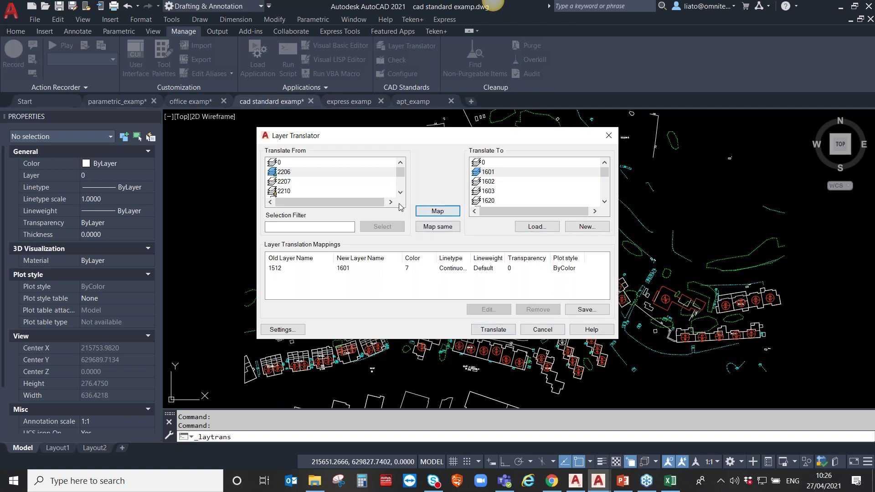
pyautogui.click(291, 182)
pyautogui.click(507, 192)
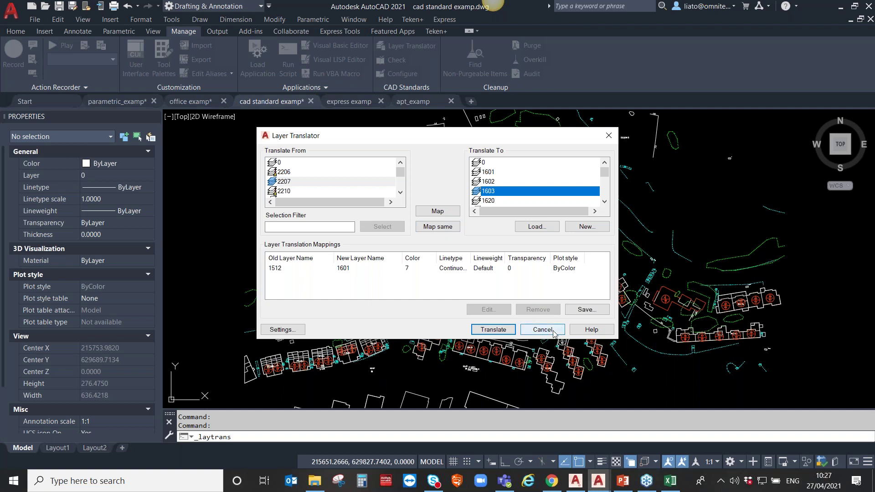
pyautogui.click(553, 333)
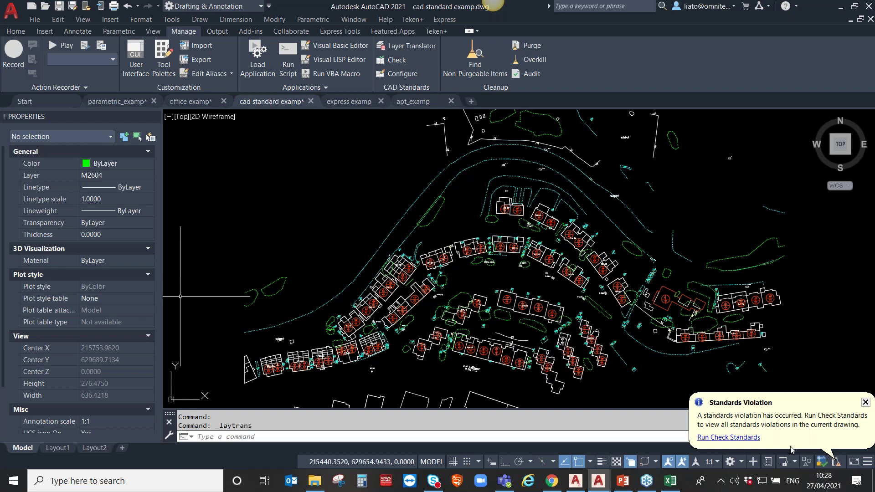
# - Close the Standards Violation balloon and bring PowerPoint's slide 12 to the front
pyautogui.click(866, 403)
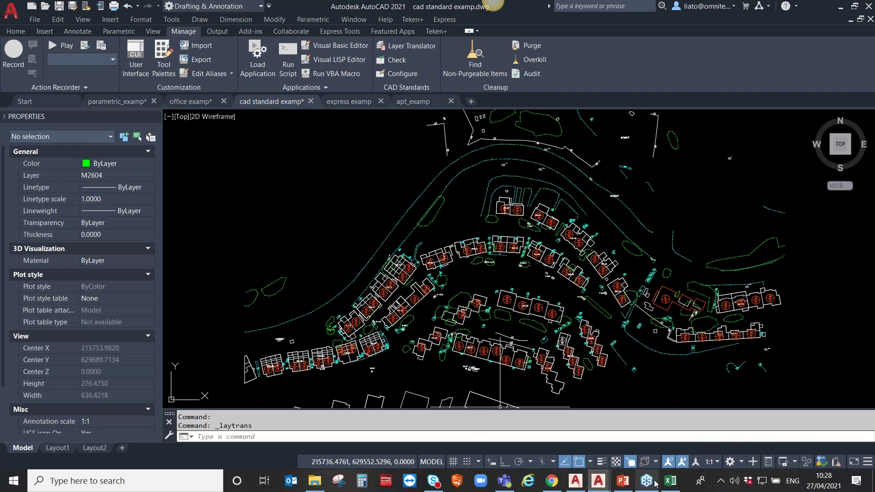
pyautogui.click(622, 481)
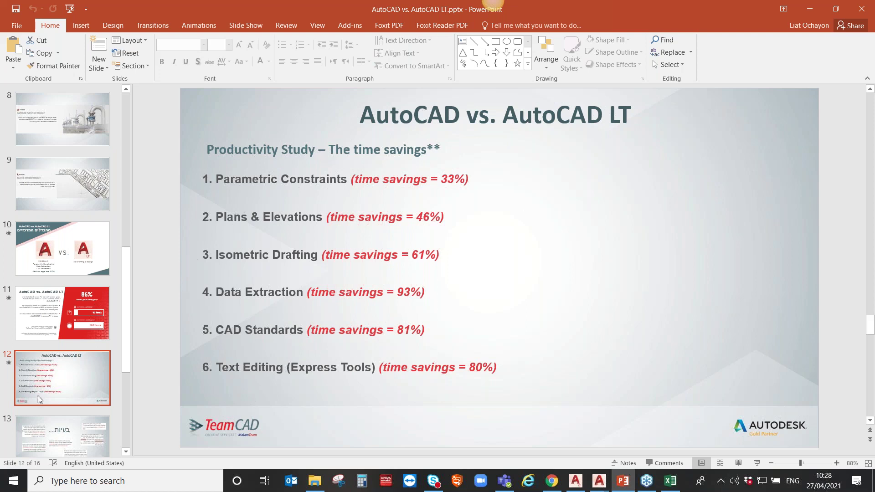
# - Go to slide 13, titled "בעיות....", from the thumbnail pane
pyautogui.moveTo(128, 346); pyautogui.dragTo(129, 384)
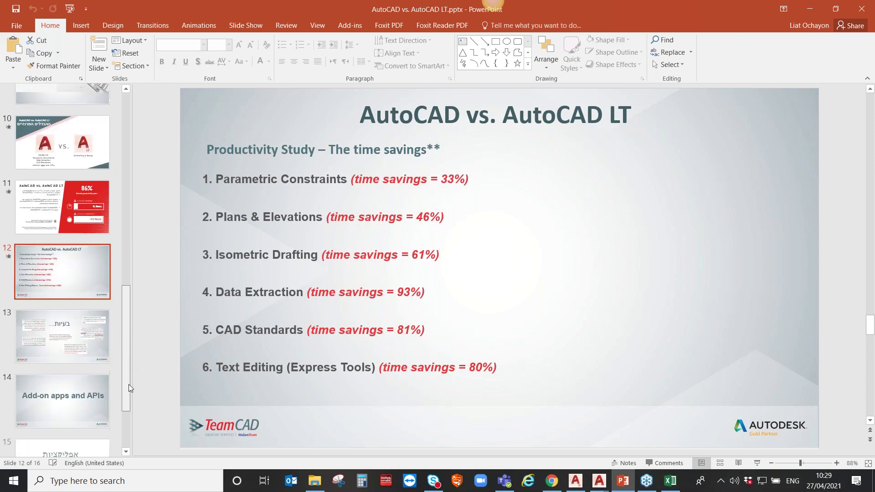
pyautogui.click(53, 346)
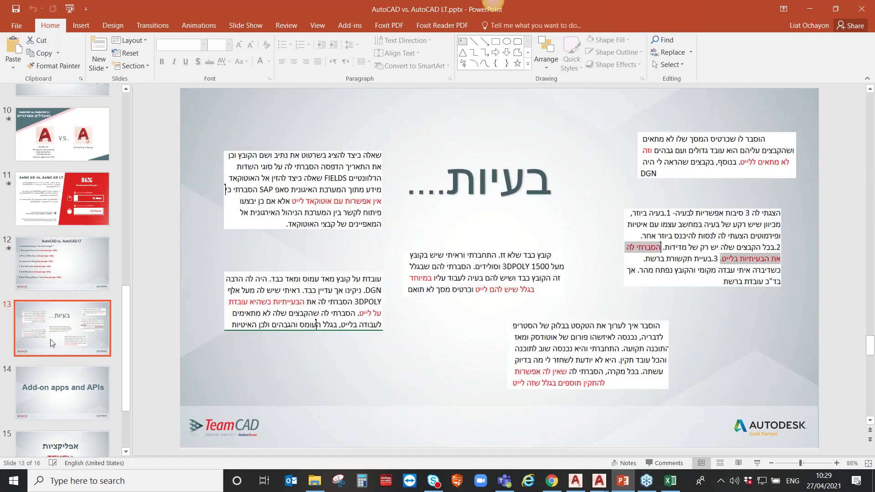
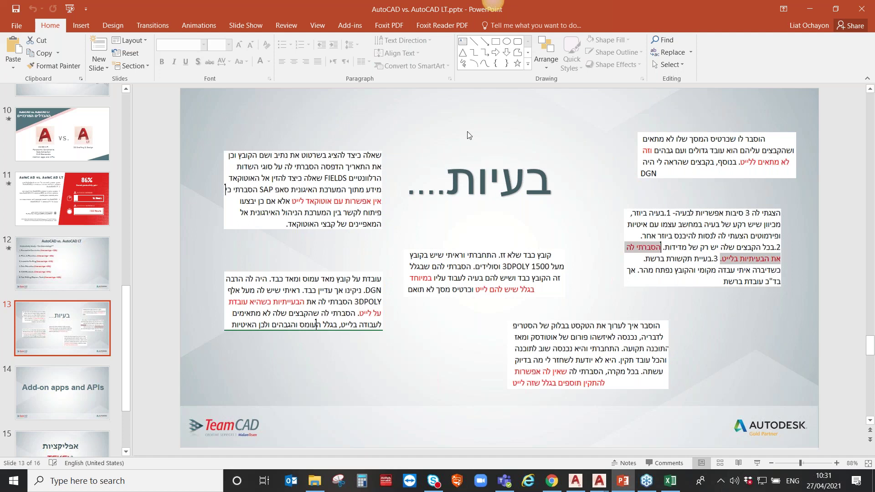
# - Show slide 14, 'Add-on apps and APIs', then bring up AutoCAD from the taskbar
pyautogui.click(77, 396)
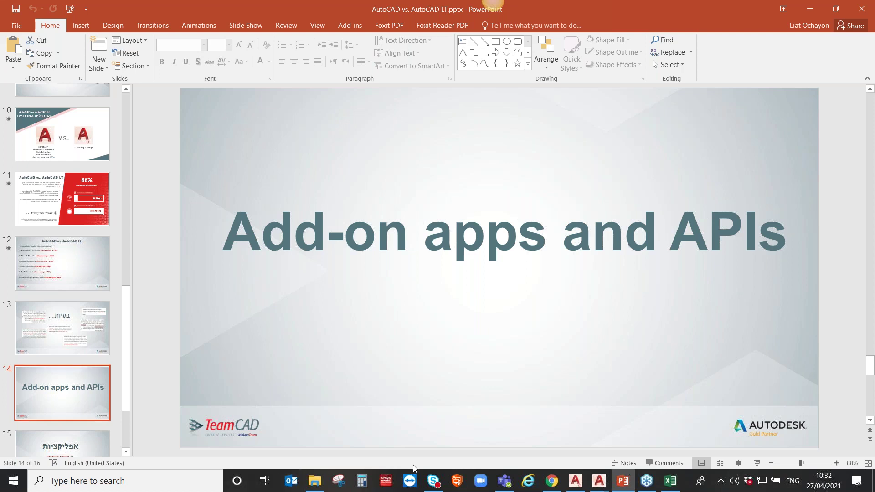
pyautogui.click(597, 483)
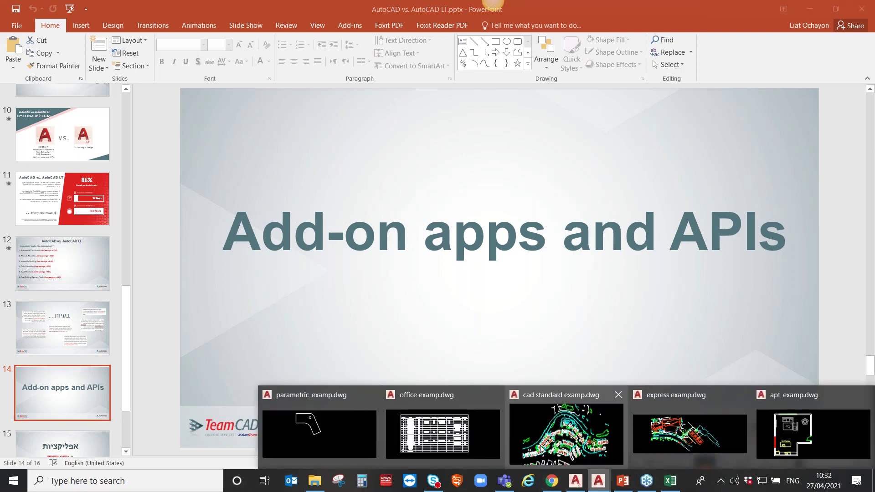
# - Switch to express examp.dwg and expand the Express Tools Modify panel
pyautogui.click(658, 449)
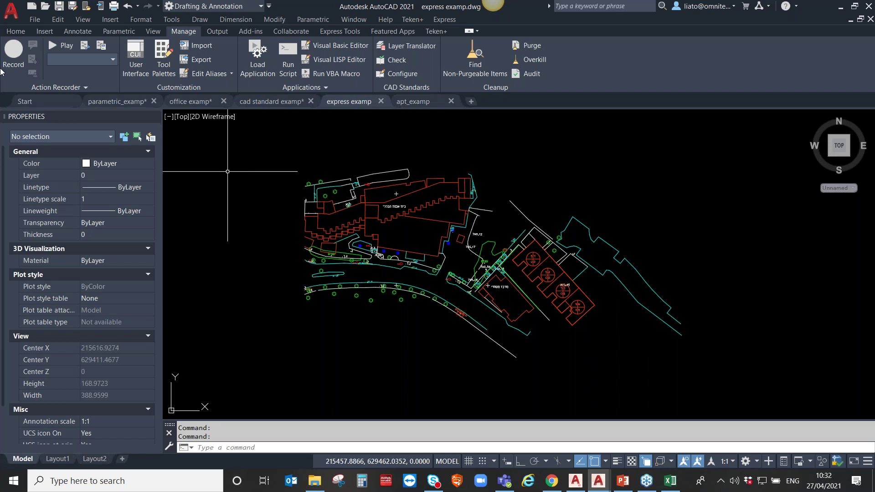
pyautogui.click(340, 33)
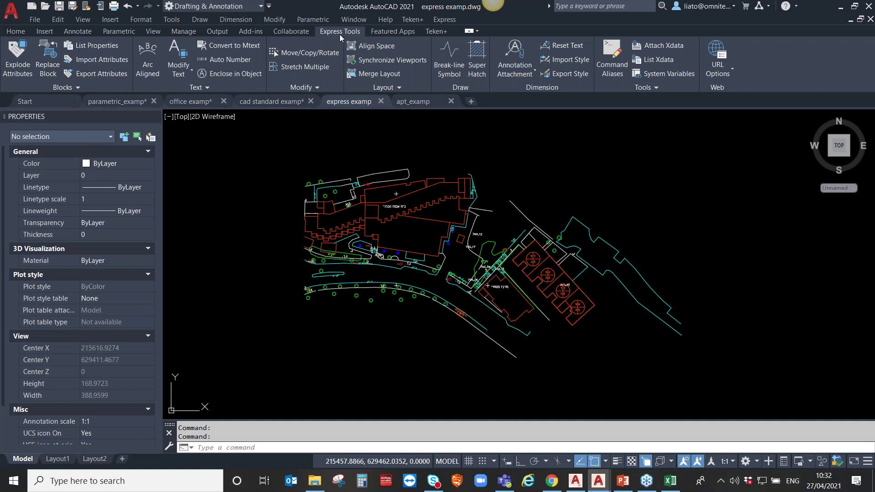
pyautogui.click(318, 88)
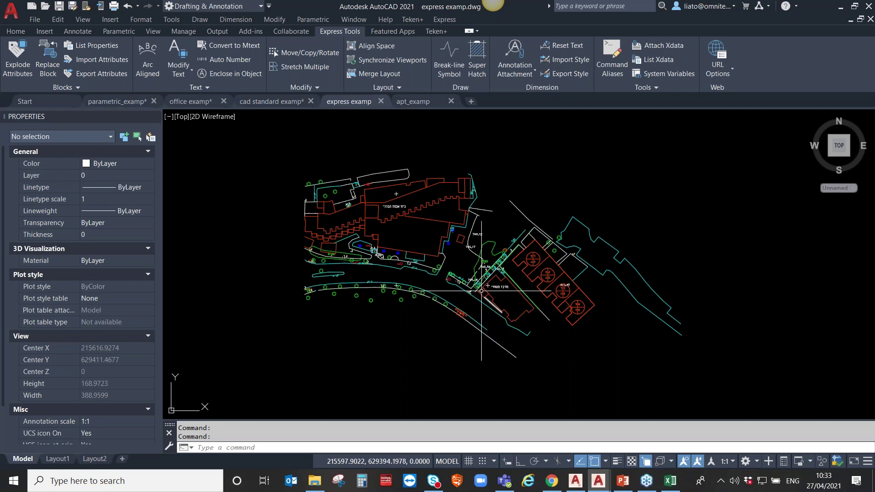
# - Zoom to the curved road's trees and select one to check its block name
pyautogui.scroll(2, 396, 208)
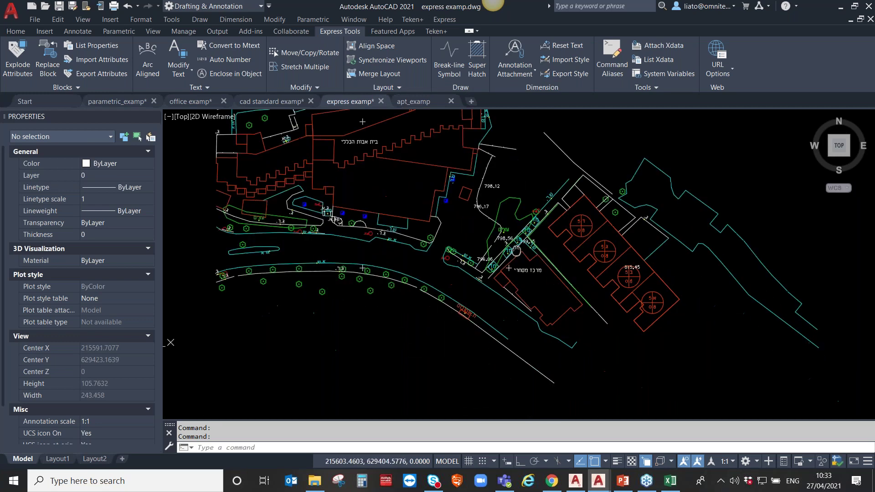
pyautogui.moveTo(555, 368); pyautogui.dragTo(512, 296, button='middle')
pyautogui.scroll(2, 362, 325)
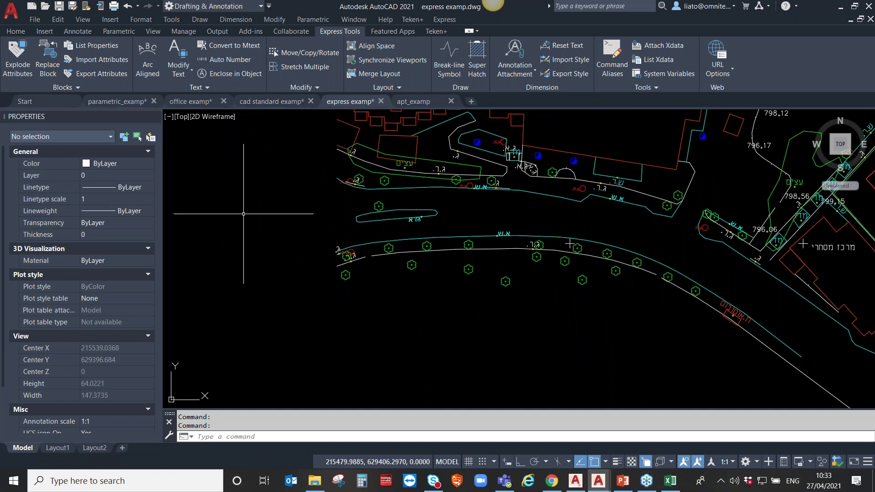
pyautogui.scroll(2, 432, 311)
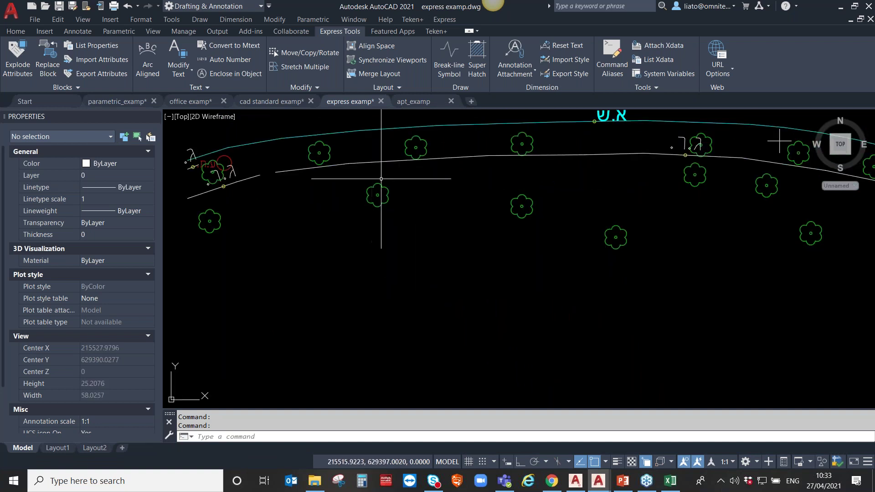
pyautogui.click(369, 198)
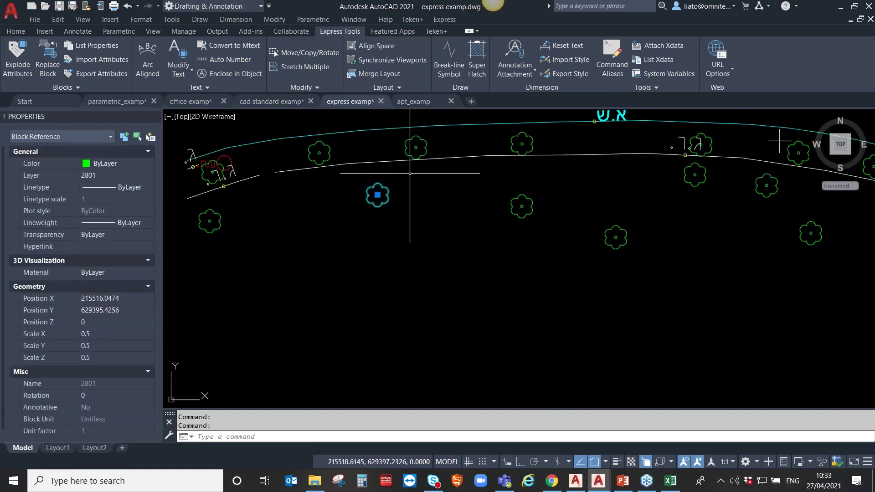
pyautogui.moveTo(390, 223); pyautogui.dragTo(478, 273, button='middle')
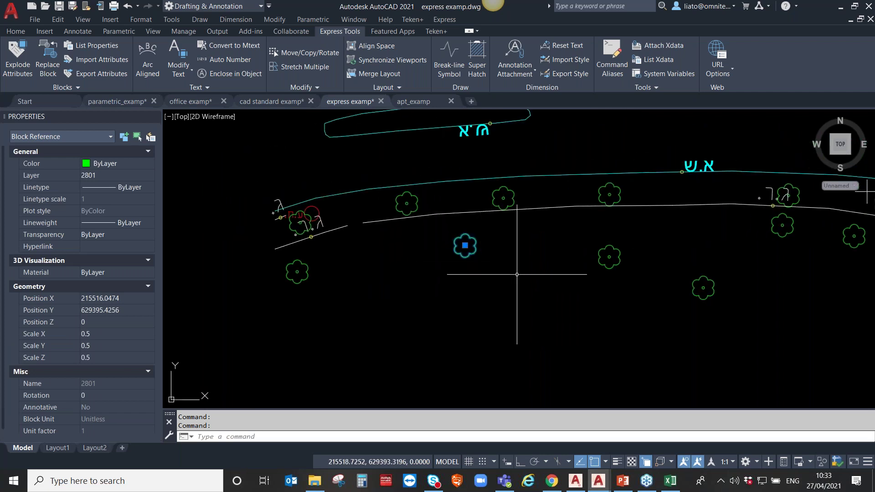
pyautogui.press('Escape')
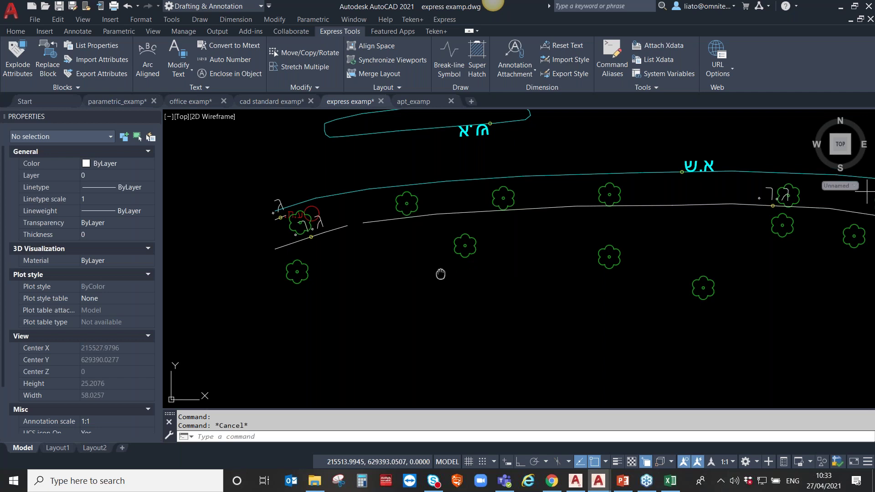
pyautogui.moveTo(421, 288); pyautogui.dragTo(437, 294, button='middle')
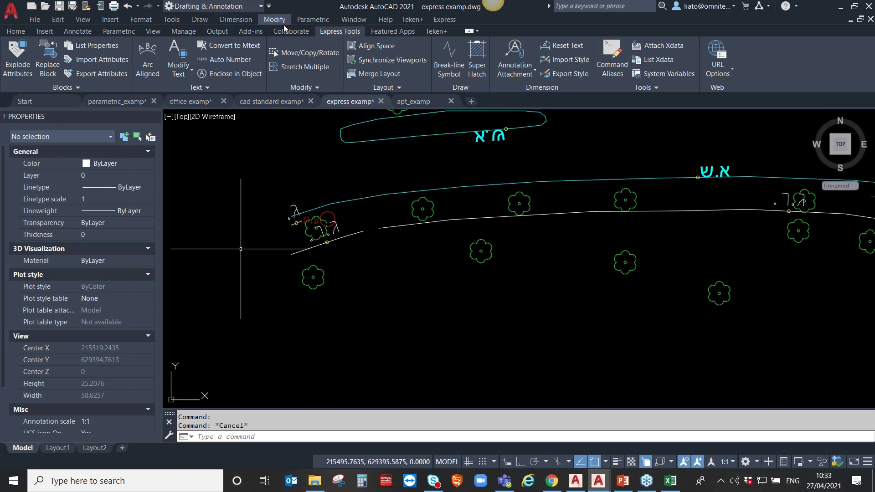
# - Replace all 2801 blocks with the tree block, purging unused blocks (37 replaced)
pyautogui.click(50, 70)
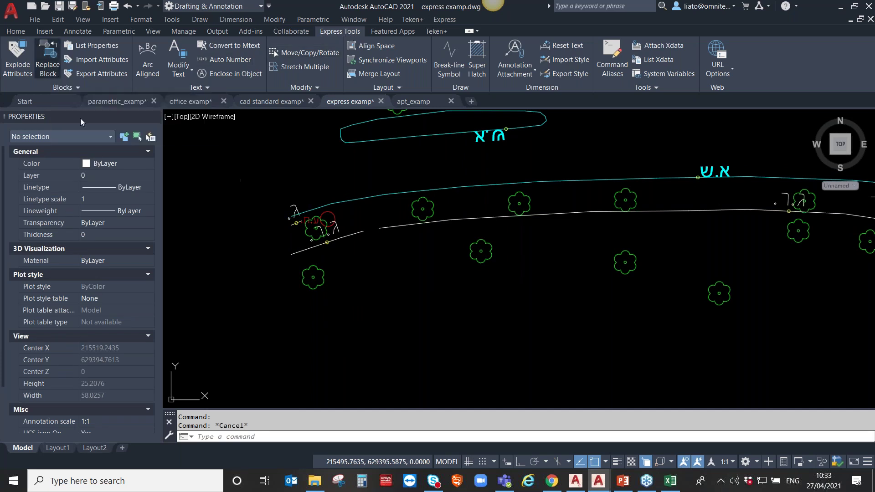
pyautogui.moveTo(465, 155); pyautogui.dragTo(633, 162)
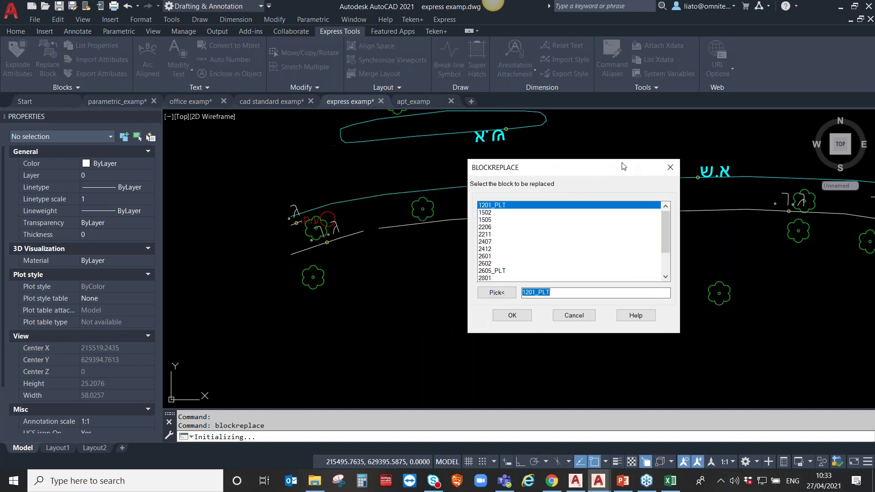
pyautogui.scroll(-2, 565, 249)
pyautogui.doubleClick(520, 235)
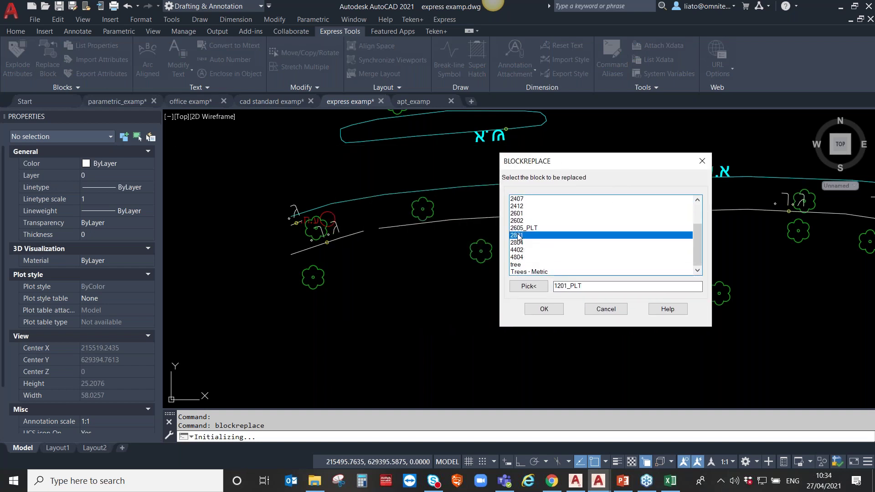
pyautogui.scroll(-2, 390, 251)
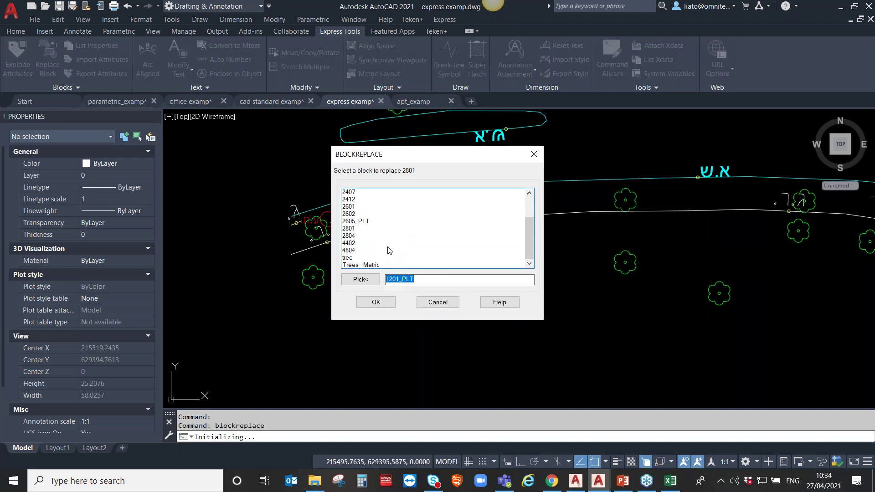
pyautogui.doubleClick(347, 259)
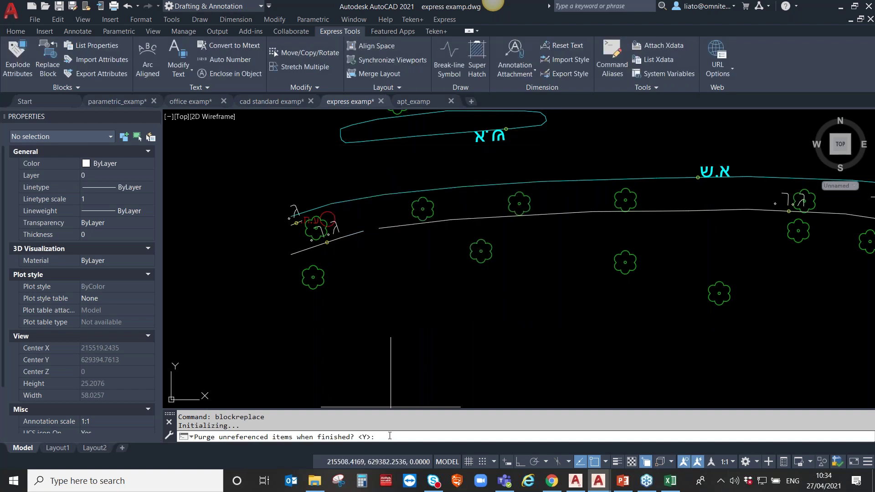
pyautogui.press('Return')
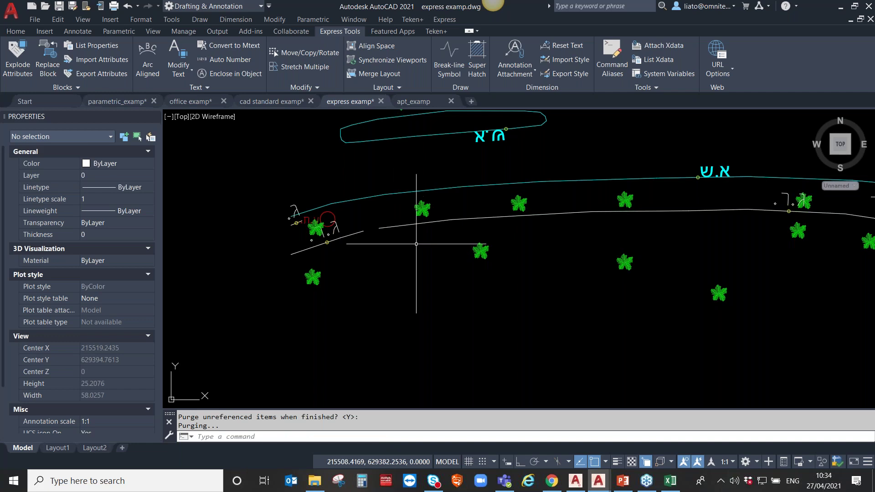
# - Pan and zoom across the site to review the new trees and reach the 815.45 building circles
pyautogui.scroll(-2, 439, 244)
pyautogui.moveTo(597, 265); pyautogui.dragTo(569, 319, button='middle')
pyautogui.scroll(-2, 569, 319)
pyautogui.scroll(-2, 569, 320)
pyautogui.moveTo(606, 164); pyautogui.dragTo(648, 192, button='middle')
pyautogui.scroll(4, 668, 197)
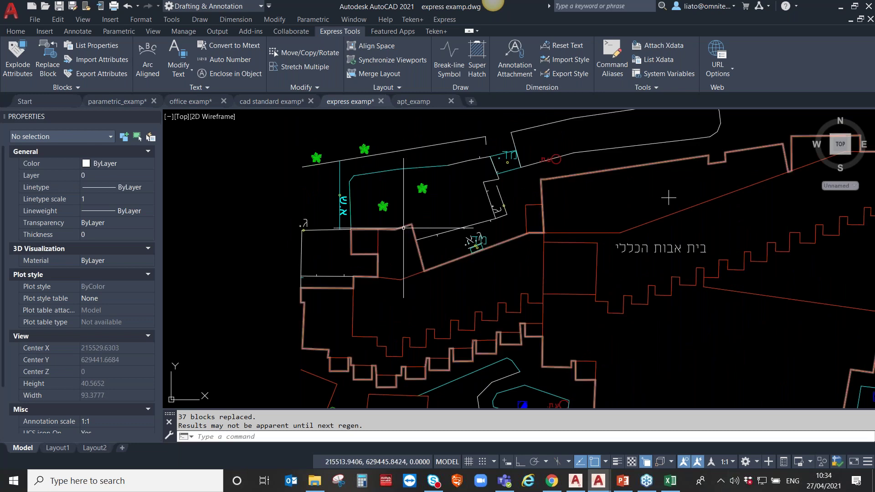
pyautogui.scroll(-2, 406, 226)
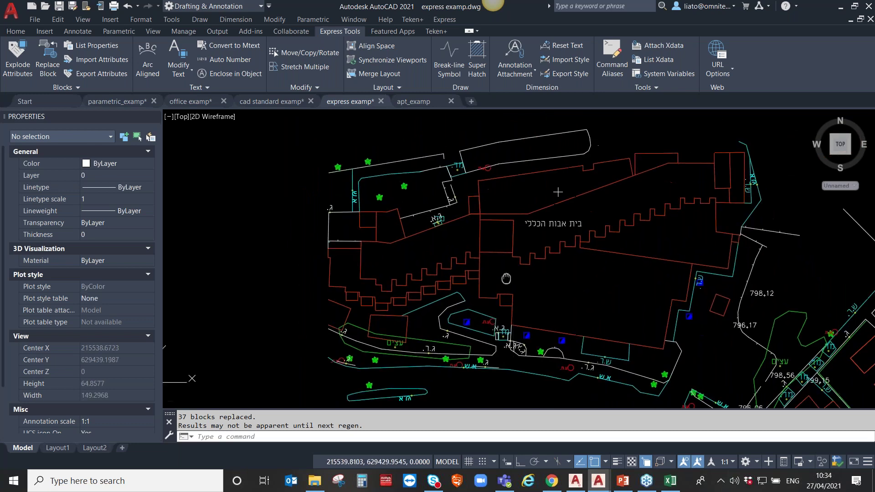
pyautogui.scroll(2, 435, 311)
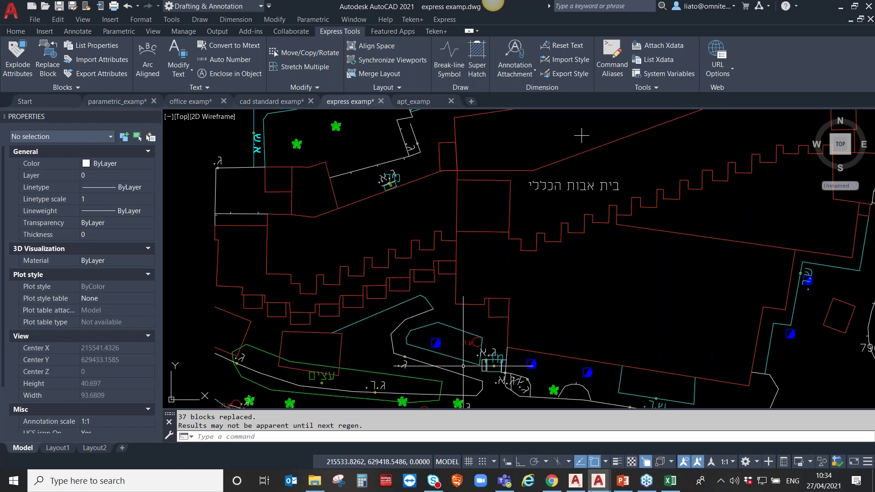
pyautogui.scroll(-1, 455, 340)
pyautogui.scroll(-2, 481, 369)
pyautogui.moveTo(481, 369)
pyautogui.mouseDown(button='middle')
pyautogui.moveTo(440, 322)
pyautogui.moveTo(276, 293)
pyautogui.mouseUp(button='middle')
pyautogui.moveTo(753, 353); pyautogui.dragTo(592, 319, button='middle')
pyautogui.scroll(4, 515, 283)
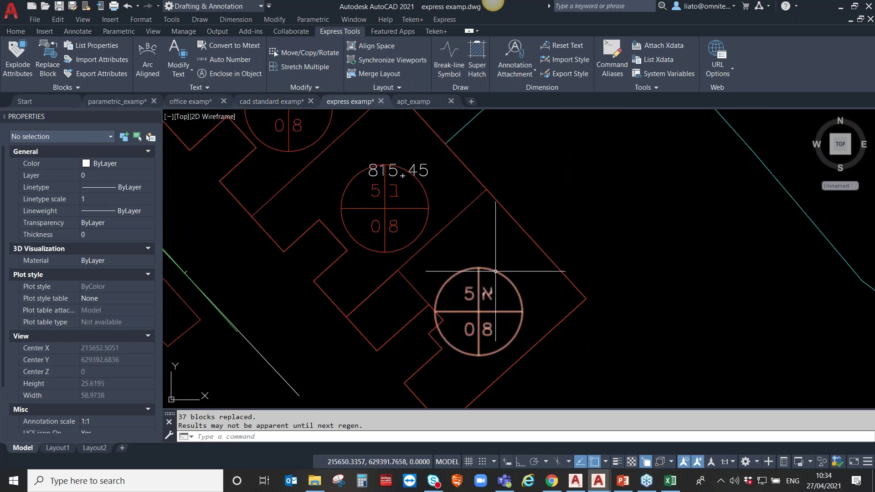
# - Select the building circle blocks and inspect their attribute values
pyautogui.click(507, 272)
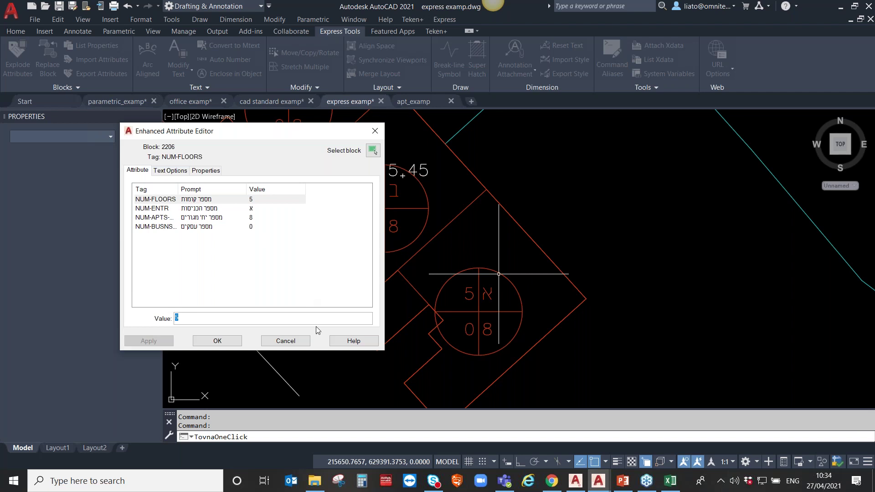
pyautogui.click(284, 340)
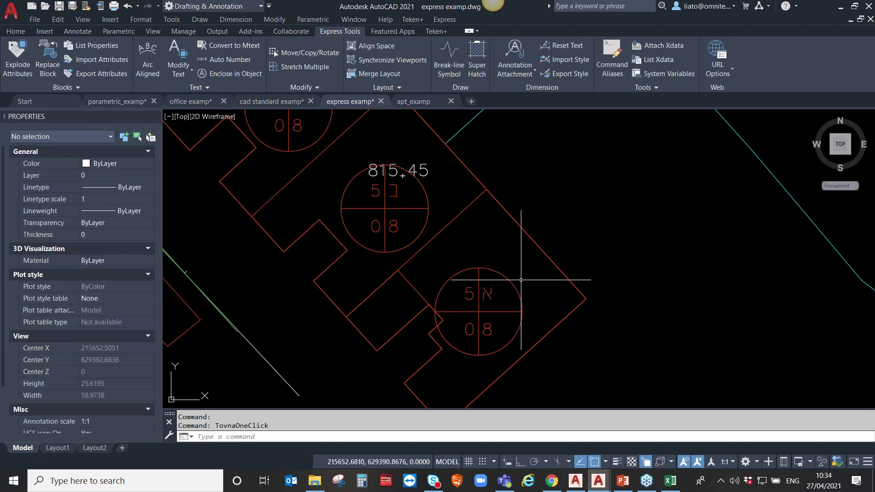
pyautogui.click(510, 291)
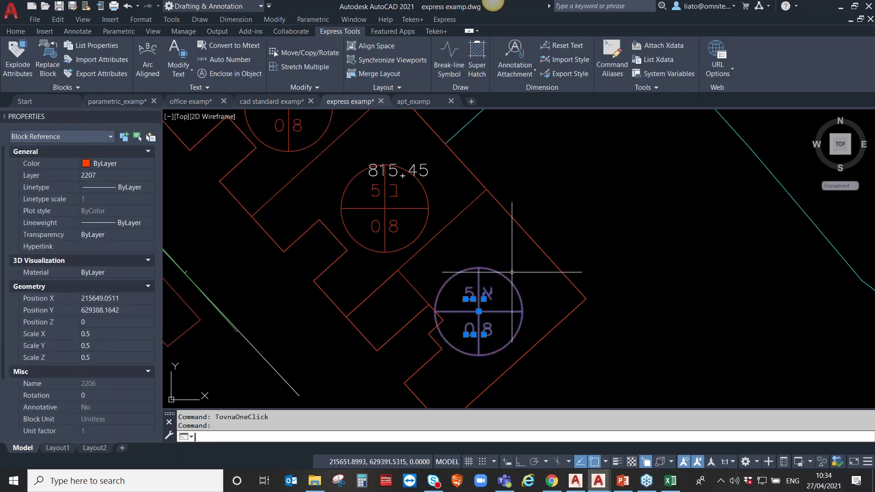
pyautogui.write('x')
pyautogui.press('Return')
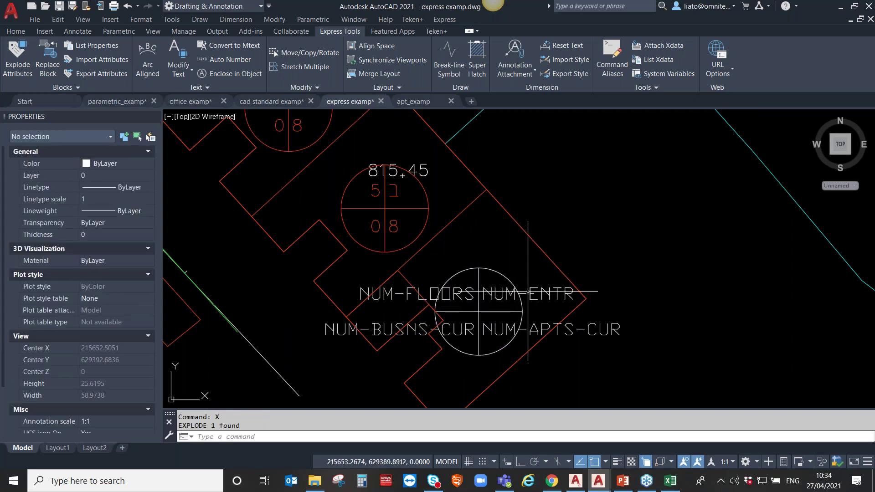
pyautogui.click(426, 199)
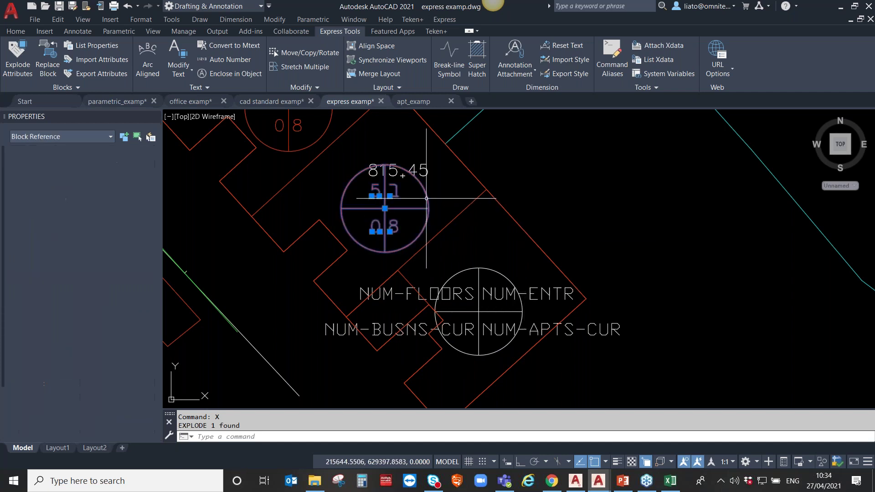
pyautogui.doubleClick(423, 199)
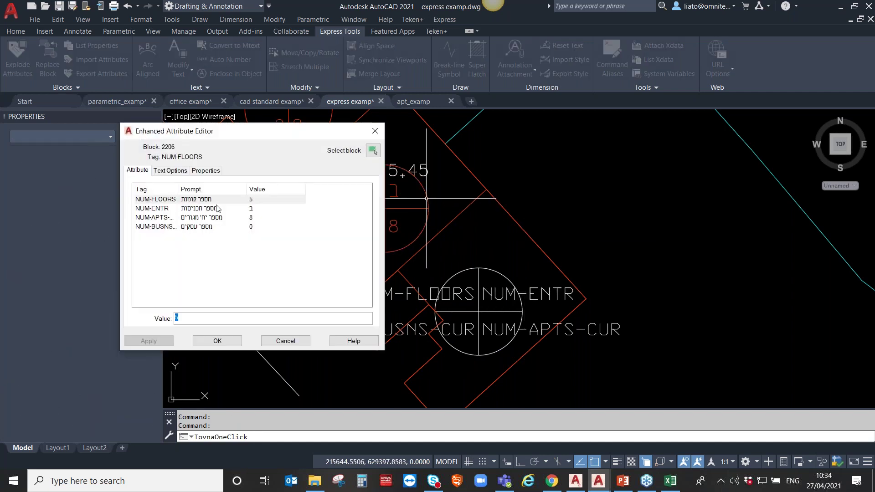
pyautogui.click(374, 131)
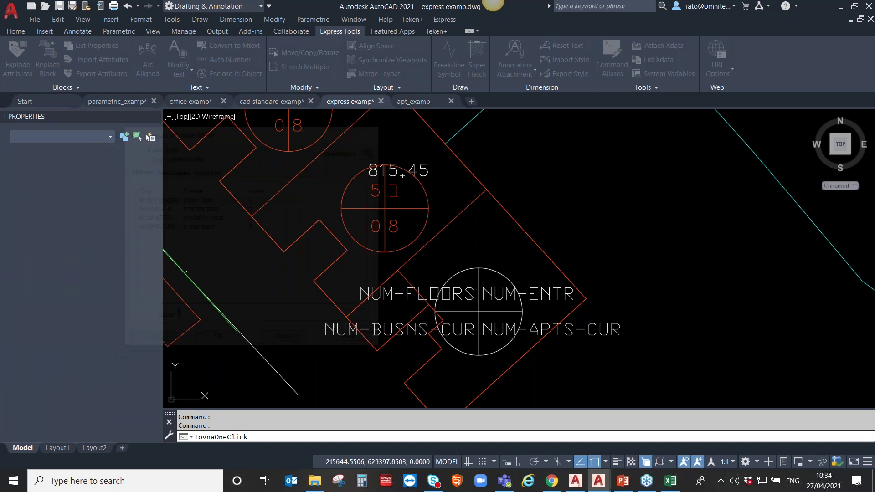
pyautogui.moveTo(407, 195)
pyautogui.mouseDown(button='middle')
pyautogui.moveTo(511, 310)
pyautogui.moveTo(474, 239)
pyautogui.mouseUp(button='middle')
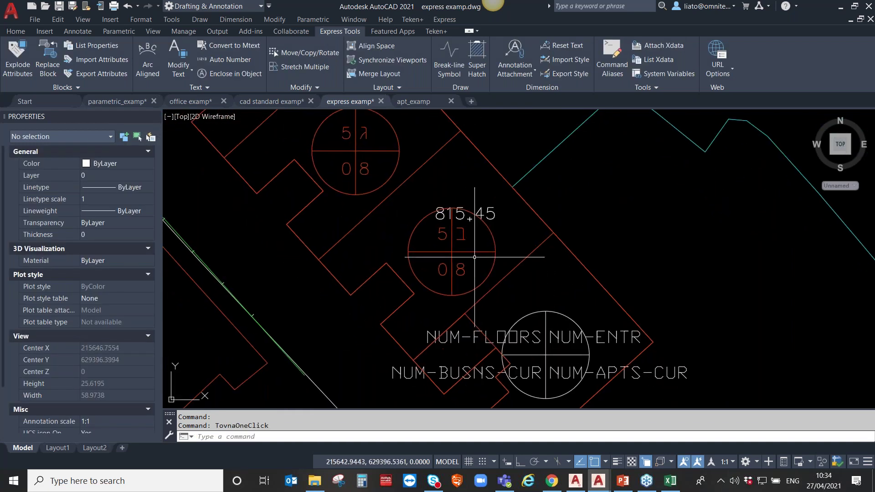
pyautogui.moveTo(406, 195); pyautogui.dragTo(401, 280, button='middle')
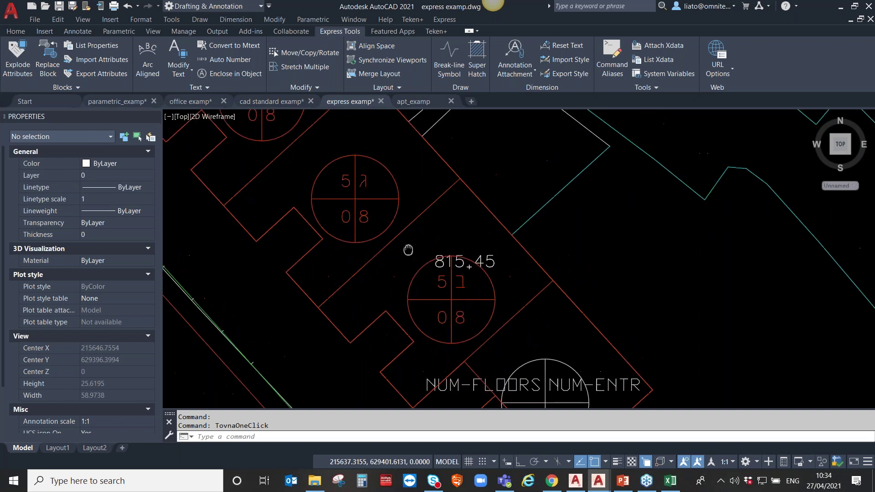
# - Burst the numbered circle block and confirm its 8 and 5 are now separate text
pyautogui.click(18, 73)
pyautogui.click(387, 208)
pyautogui.press('Return')
pyautogui.click(358, 219)
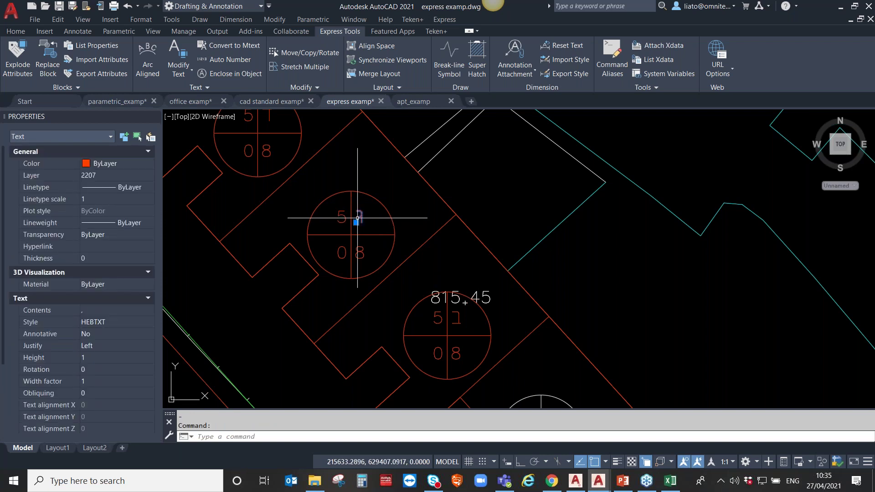
pyautogui.press('Escape')
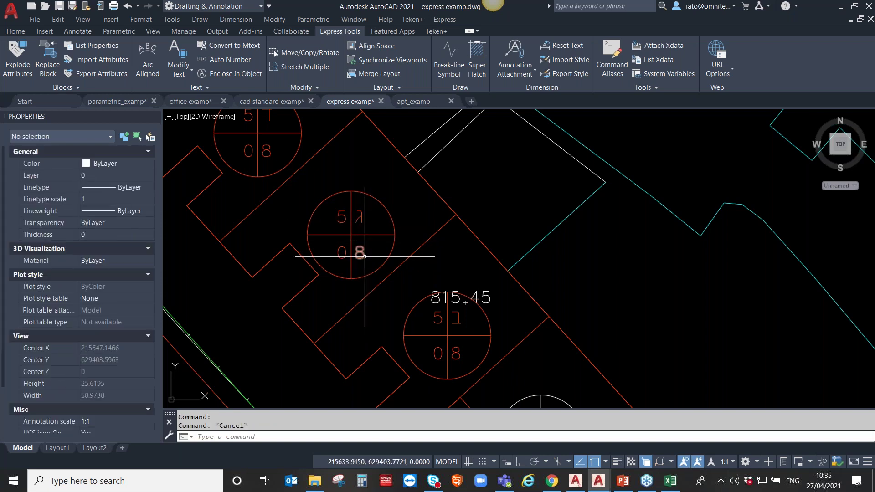
pyautogui.click(360, 253)
pyautogui.press('Escape')
pyautogui.click(345, 222)
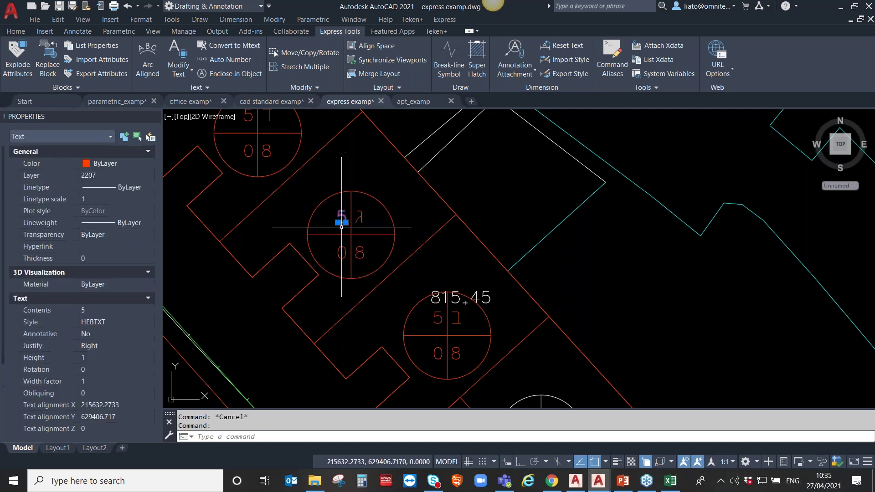
pyautogui.press('Escape')
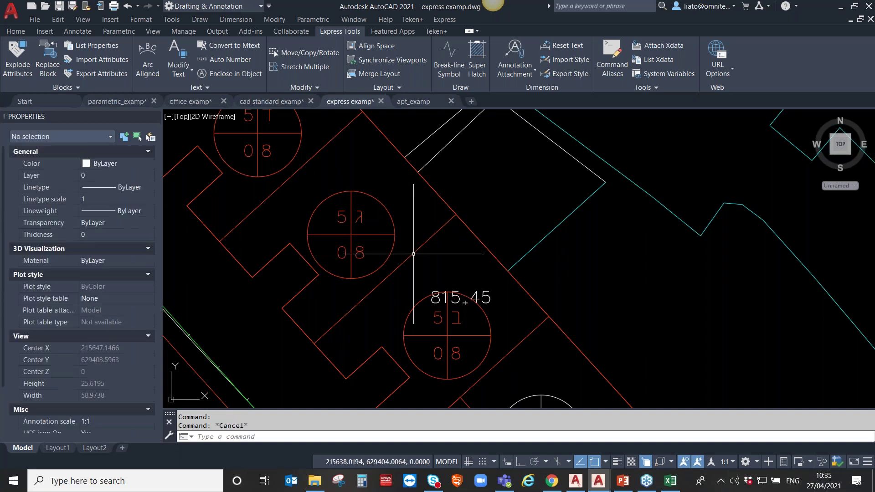
pyautogui.scroll(-2, 388, 238)
pyautogui.moveTo(364, 243); pyautogui.dragTo(457, 283, button='middle')
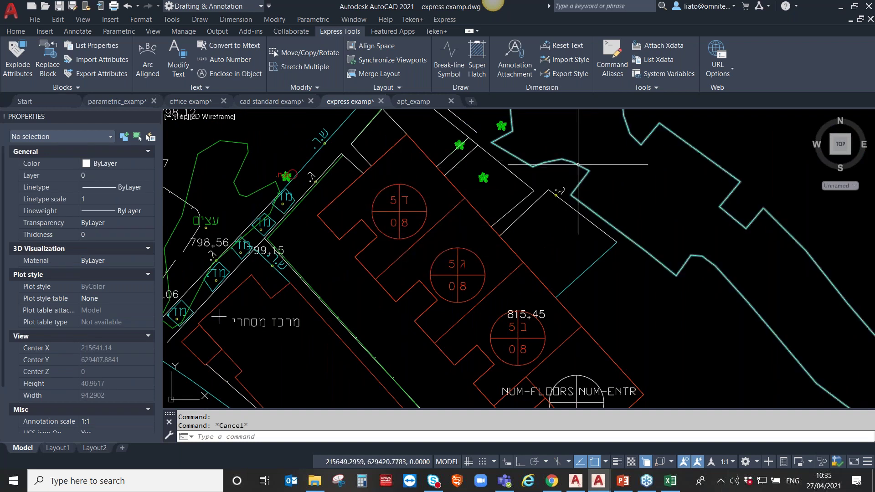
pyautogui.moveTo(578, 165); pyautogui.dragTo(469, 212, button='middle')
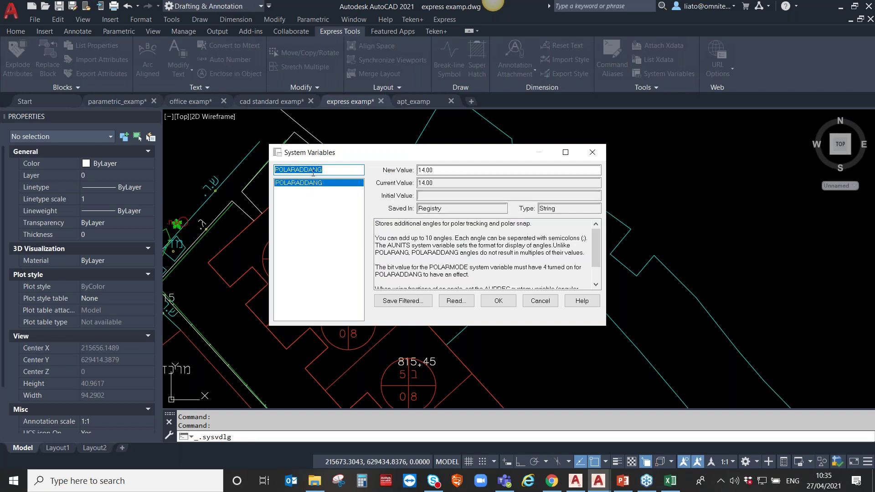
pyautogui.write('filedi')
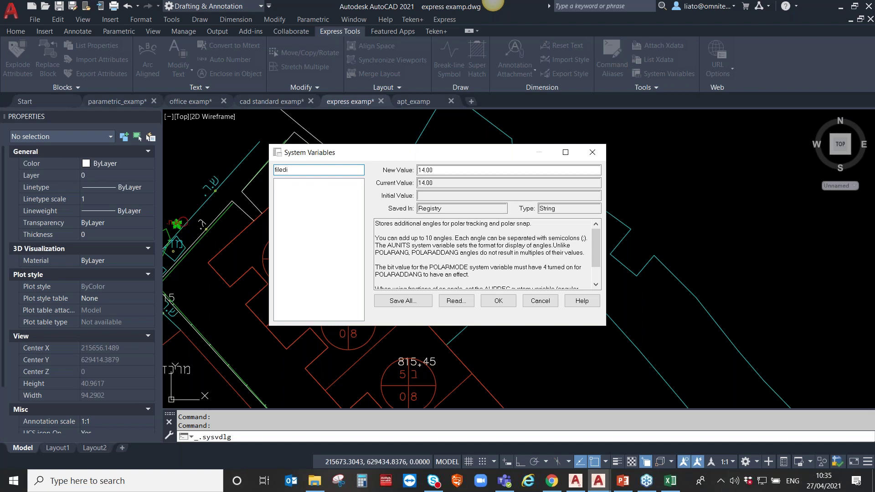
pyautogui.write('a')
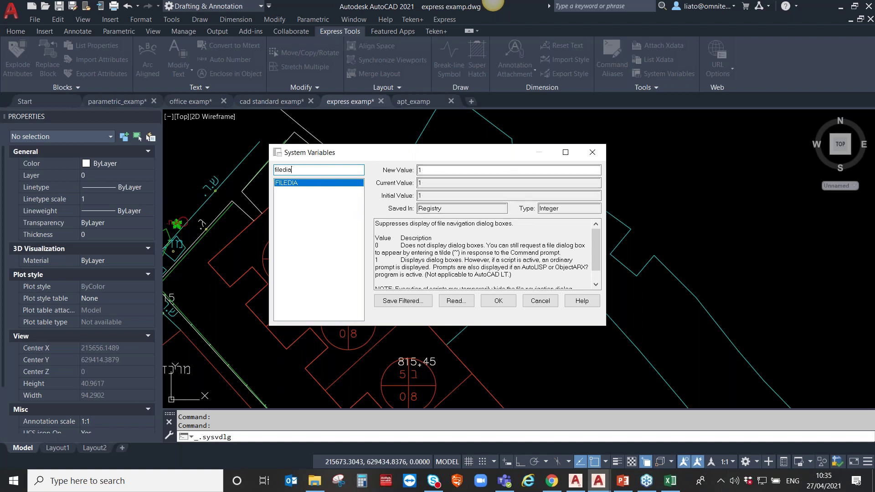
pyautogui.moveTo(597, 257); pyautogui.dragTo(598, 280)
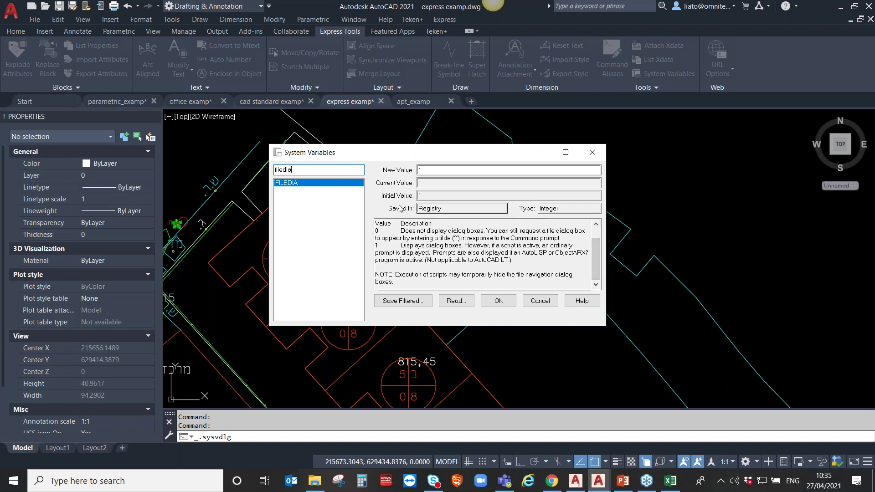
pyautogui.press('BackSpace')
pyautogui.press('BackSpace')
pyautogui.press('BackSpace')
pyautogui.press('BackSpace')
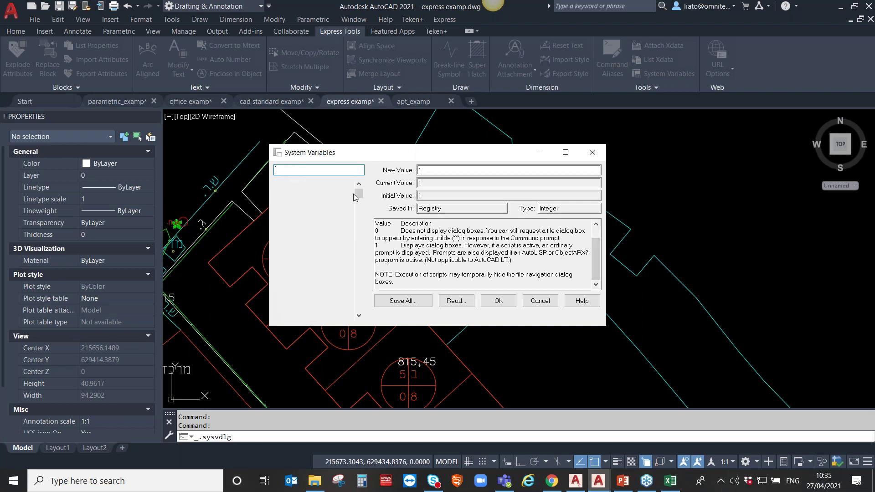
pyautogui.moveTo(296, 187)
pyautogui.mouseDown()
pyautogui.moveTo(298, 271)
pyautogui.moveTo(286, 212)
pyautogui.mouseUp()
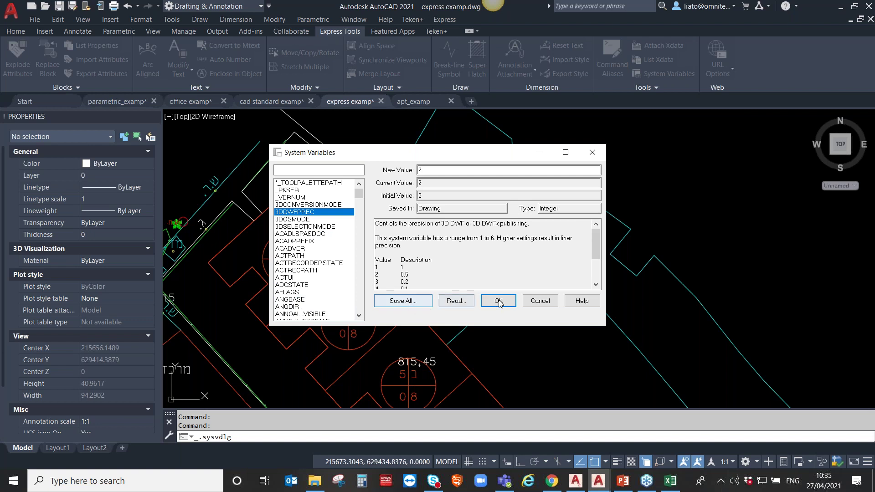
pyautogui.click(542, 302)
# - Review the acad.pgp command aliases in the Alias Editor, close it, and switch to PowerPoint
pyautogui.click(613, 73)
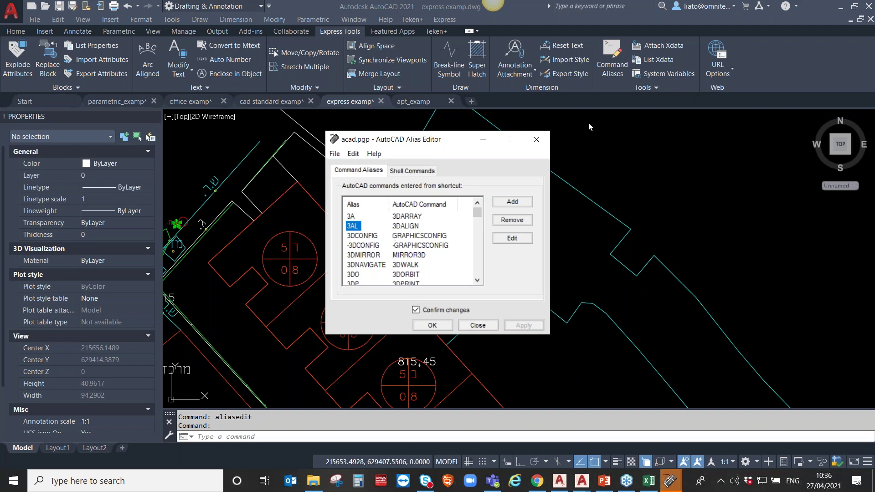
pyautogui.click(483, 326)
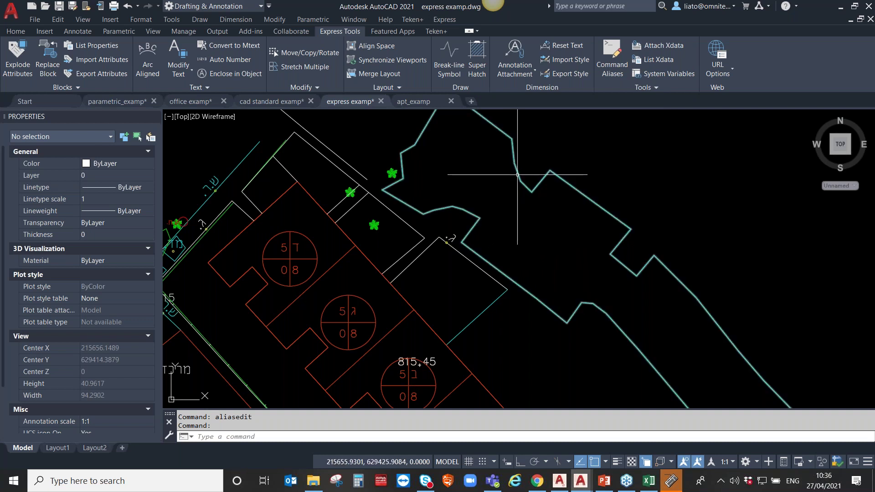
pyautogui.click(680, 486)
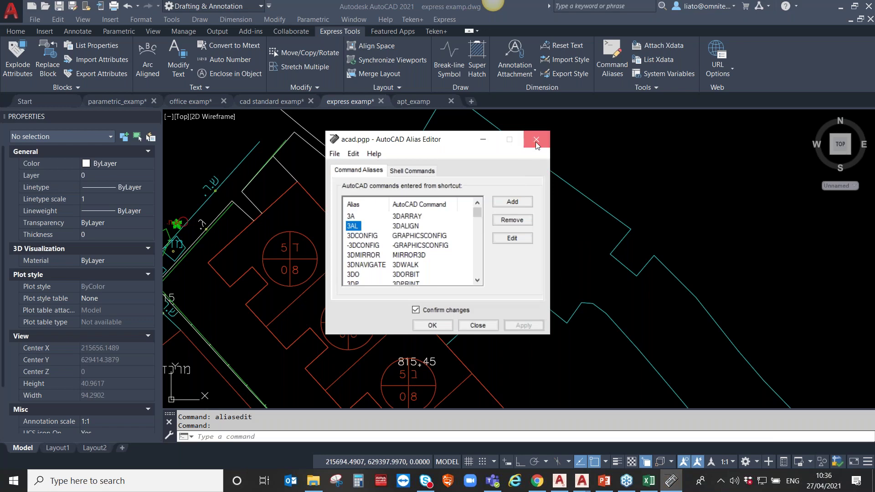
pyautogui.click(680, 487)
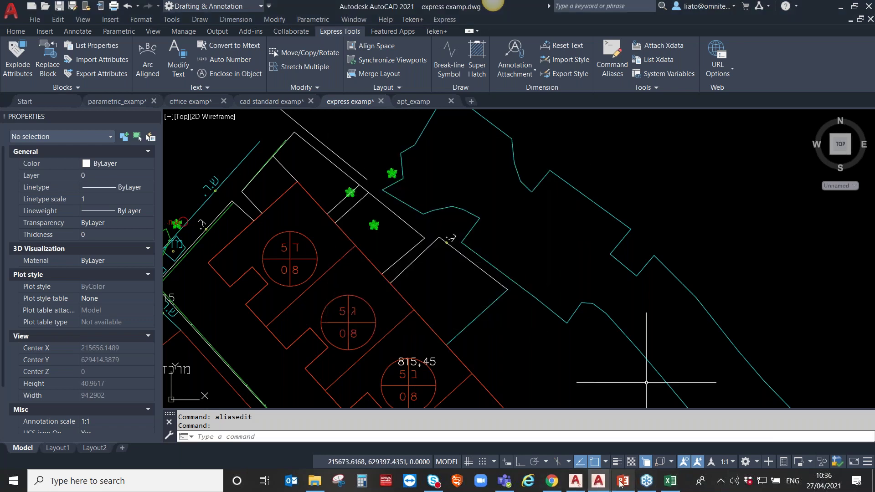
pyautogui.click(604, 481)
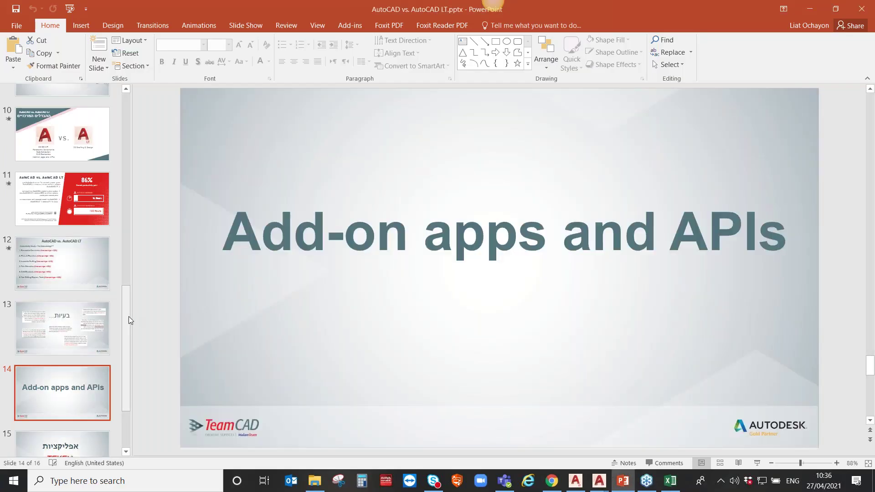
# - Show slide 15 on TEKEN+ apps, then switch to cad standard examp.dwg in AutoCAD
pyautogui.moveTo(128, 316); pyautogui.dragTo(126, 340)
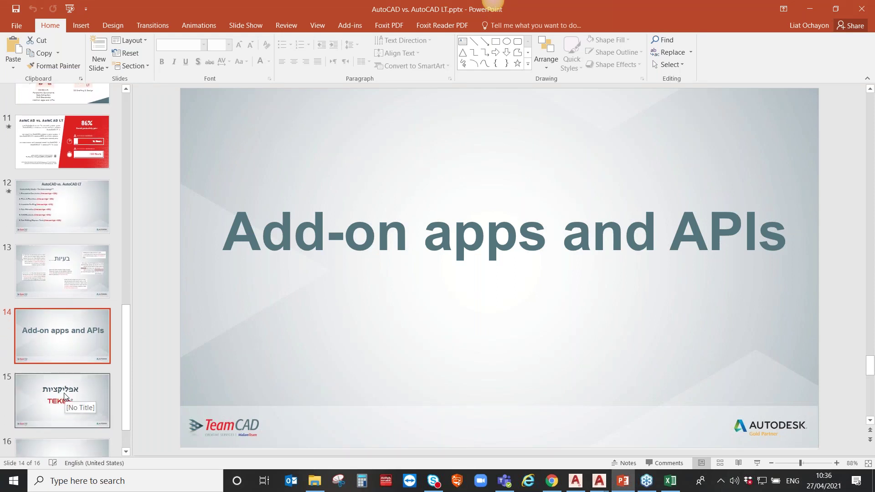
pyautogui.click(63, 393)
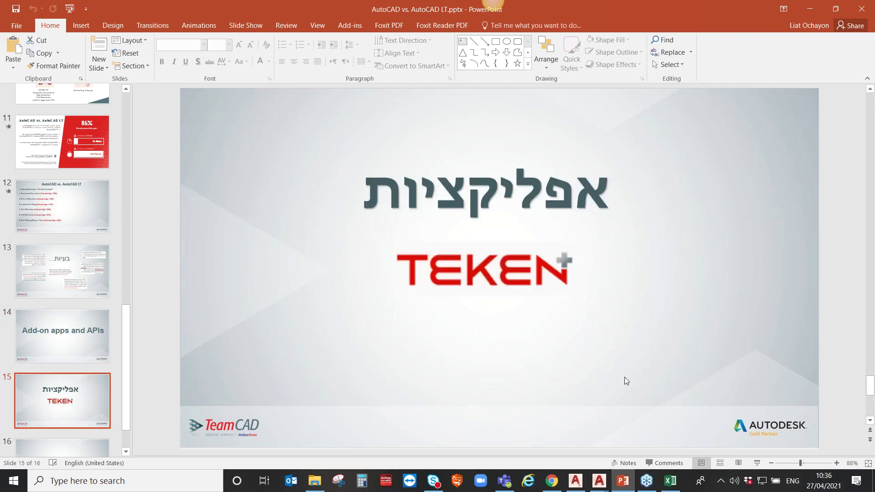
pyautogui.click(599, 481)
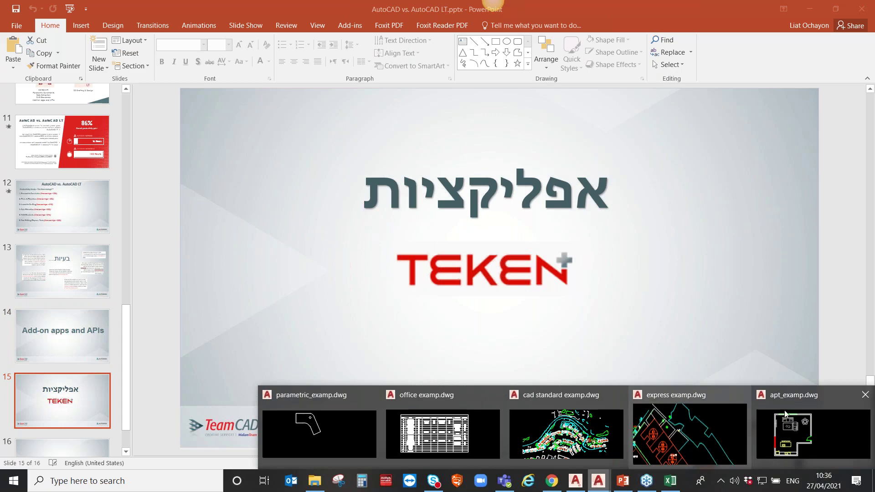
pyautogui.click(533, 433)
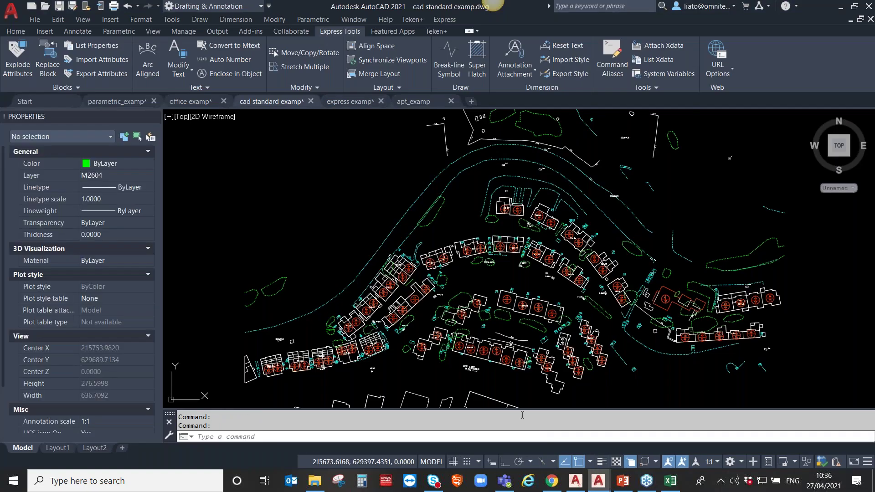
# - Display the Teken+ ribbon tools, then switch to the example files folder in File Explorer
pyautogui.click(433, 32)
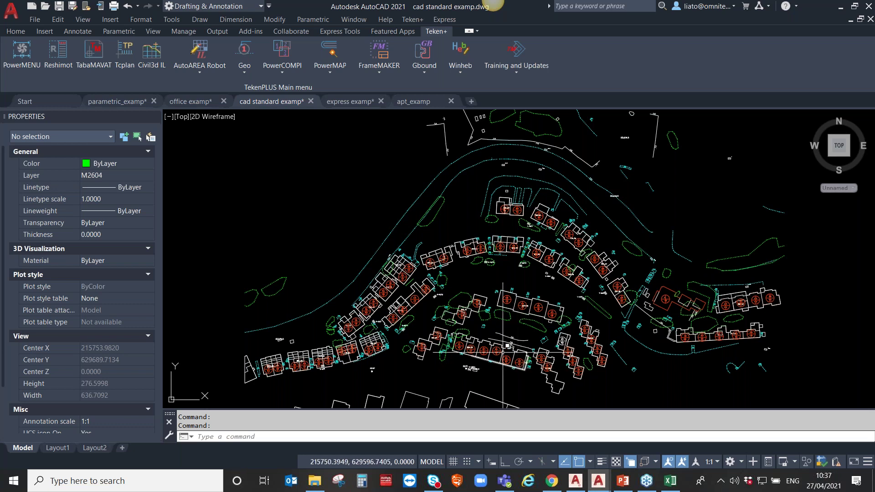
pyautogui.click(313, 482)
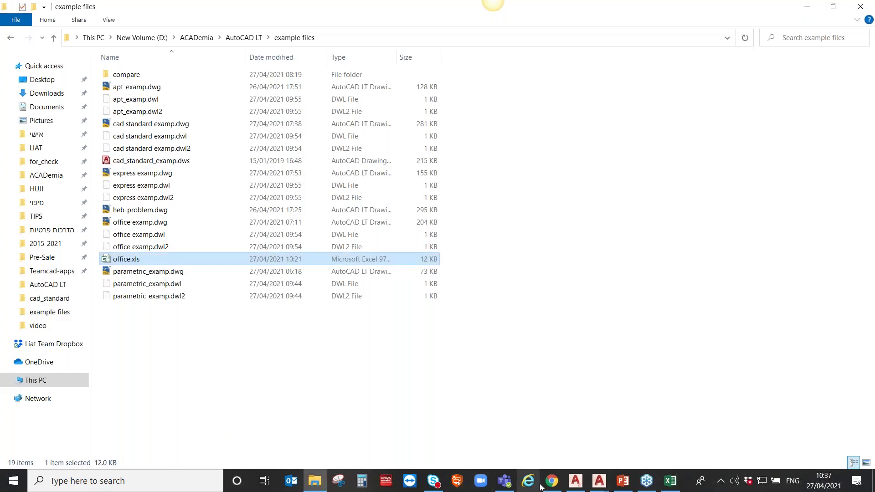
# - Bring apt_examp.dwg to the front and zoom to fit the apartment floor plan
pyautogui.click(597, 485)
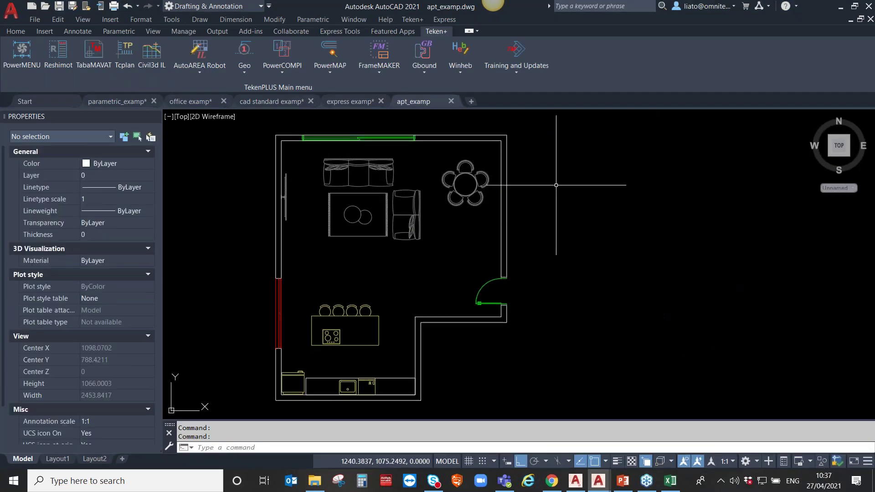
pyautogui.scroll(-3, 556, 218)
pyautogui.scroll(2, 555, 217)
pyautogui.scroll(3, 555, 217)
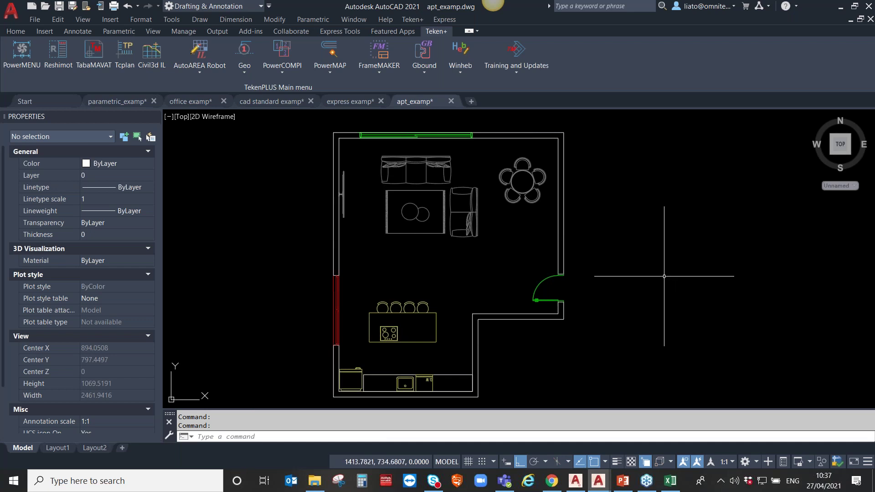
# - Open AutoCAD LT > video and play COMPARE2.mp4, the AutoCAD vs LT comparison
pyautogui.click(313, 485)
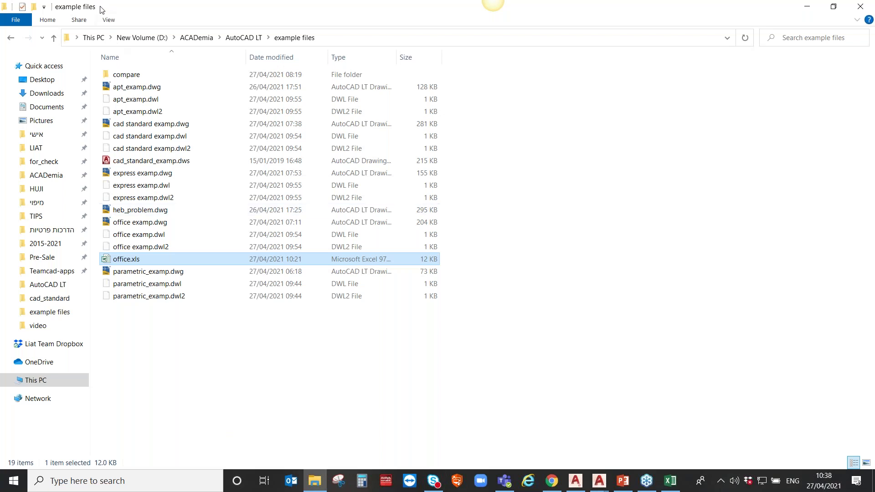
pyautogui.click(249, 38)
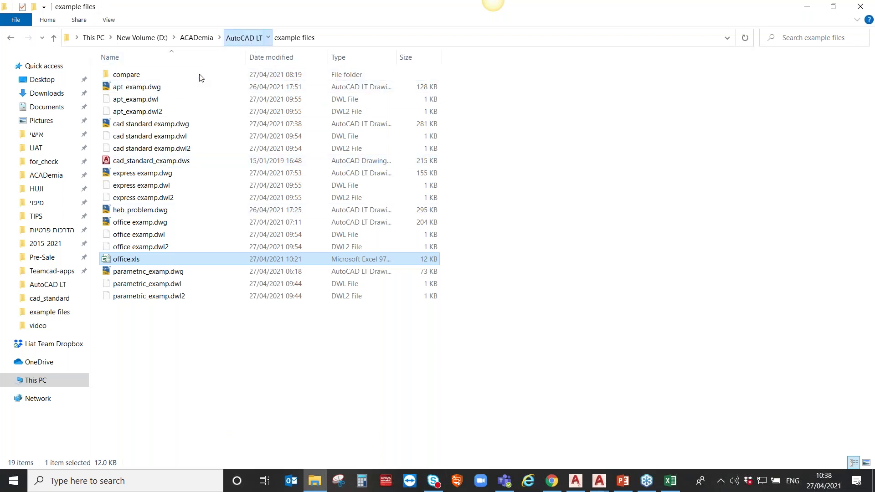
pyautogui.doubleClick(122, 113)
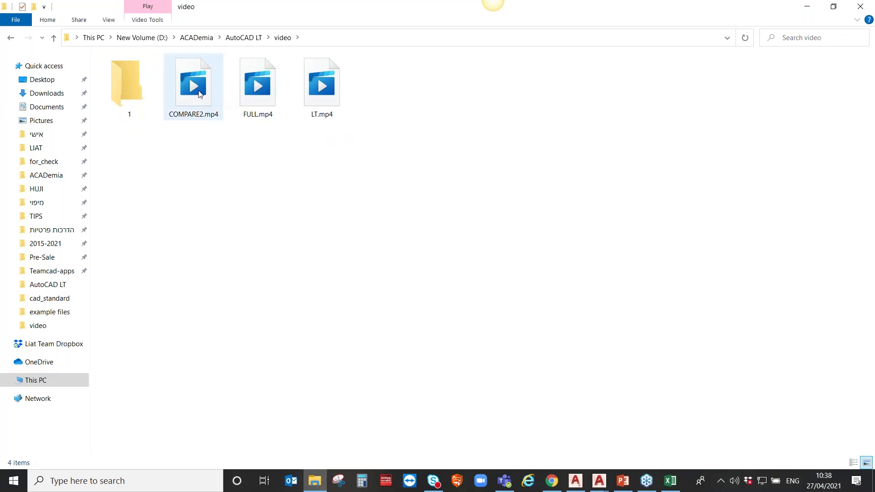
pyautogui.click(200, 94)
pyautogui.press('Return')
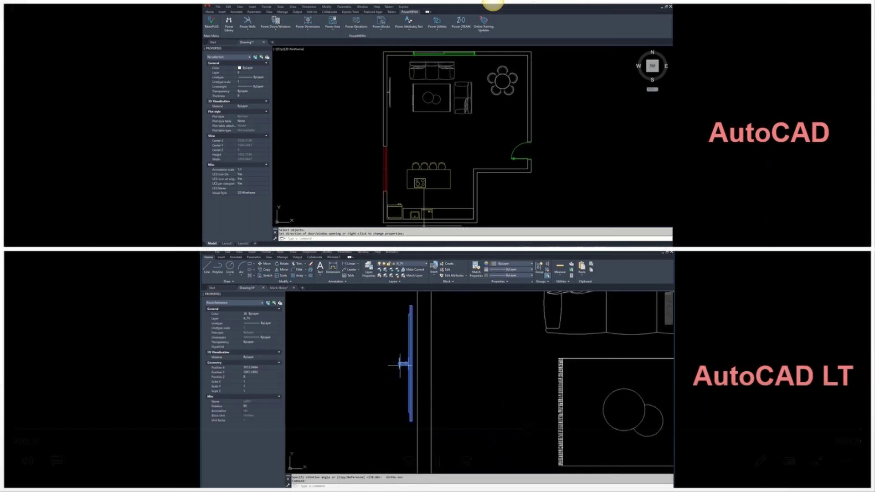
# - Exit full-screen playback of the AutoCAD vs AutoCAD LT comparison video
pyautogui.press('Escape')
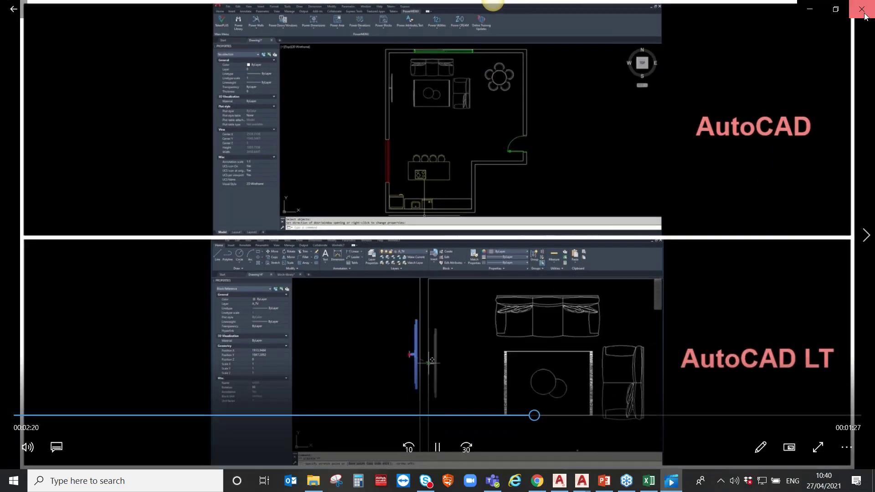
# - Close the comparison video, then play LT.mp4 briefly and close it
pyautogui.click(867, 16)
pyautogui.doubleClick(321, 100)
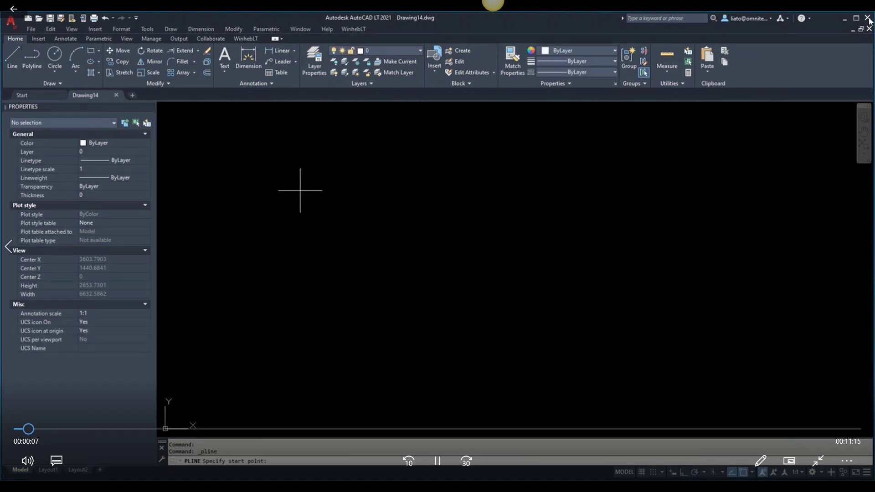
pyautogui.click(869, 18)
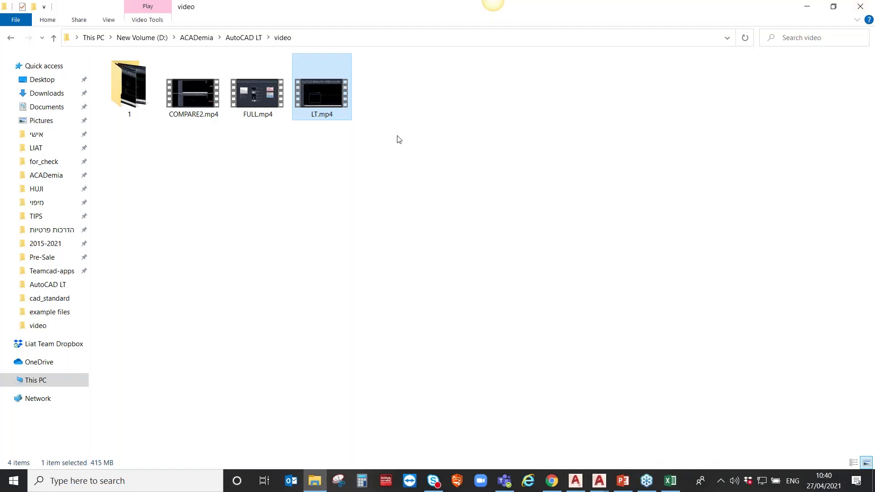
# - Play FULL.mp4 and close its player, leaving the video folder showing
pyautogui.click(269, 96)
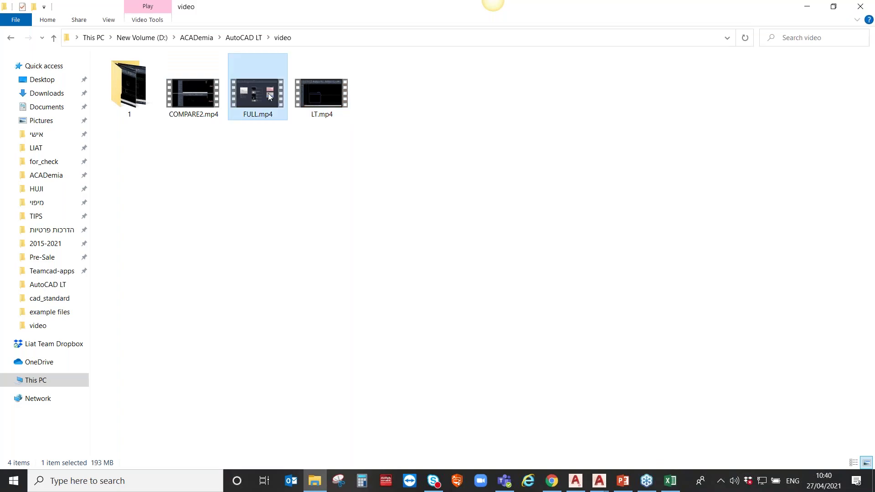
pyautogui.doubleClick(269, 96)
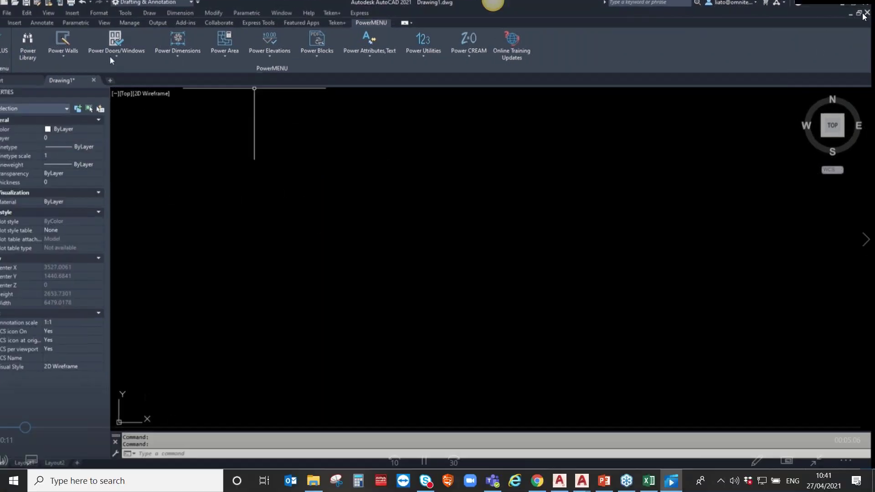
pyautogui.click(862, 16)
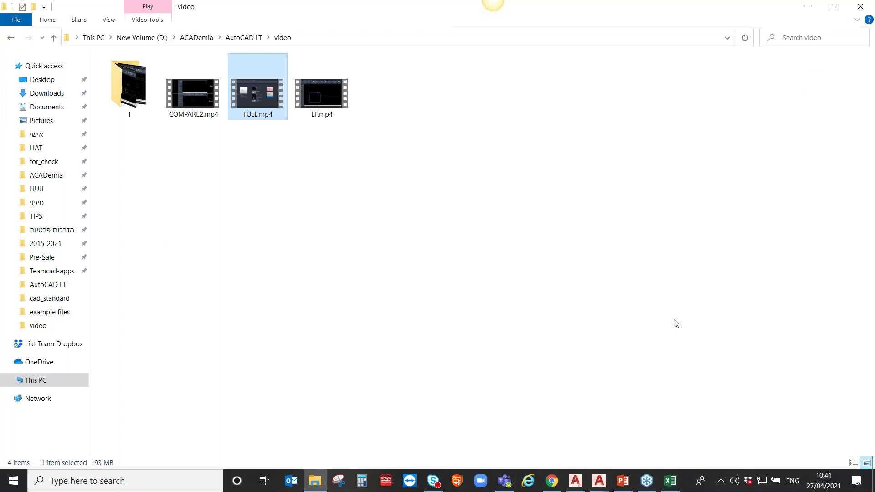
# - Bring AutoCAD forward on apt_examp.dwg and start a new blank Drawing1
pyautogui.click(598, 481)
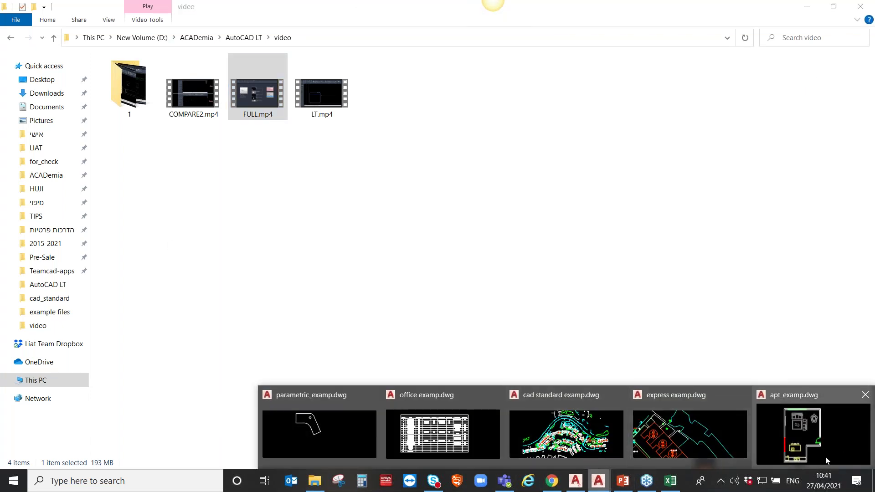
pyautogui.click(766, 435)
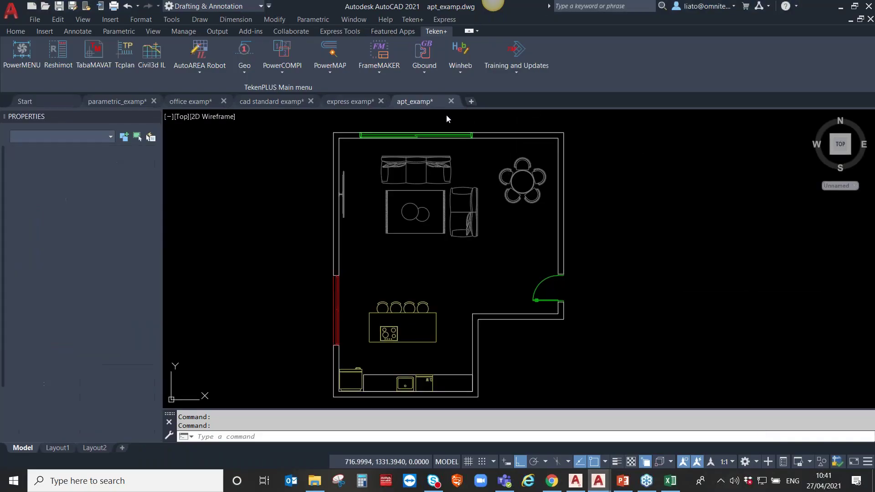
pyautogui.click(471, 101)
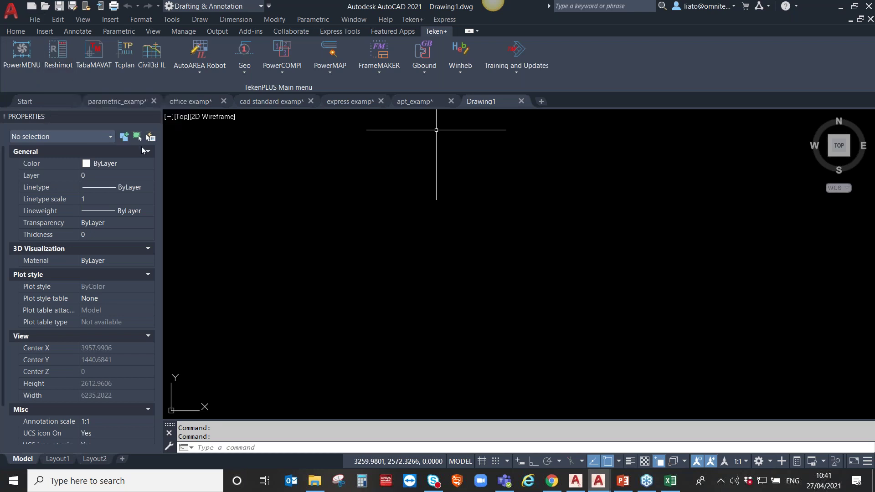
# - Launch TabaMAVAT from the Teken+ ribbon, then return to the TekenPLUS tool set
pyautogui.click(100, 66)
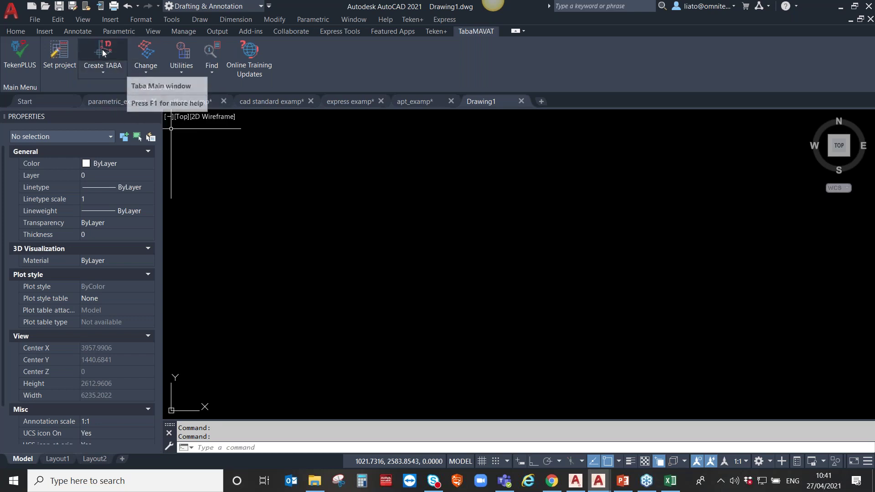
pyautogui.click(436, 33)
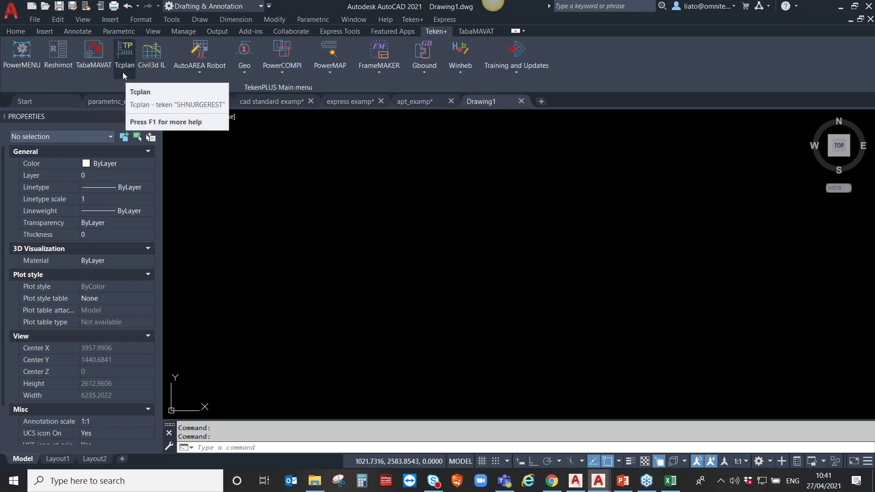
# - Launch the Tcplan column tools, then return to the TekenPLUS main menu
pyautogui.click(122, 72)
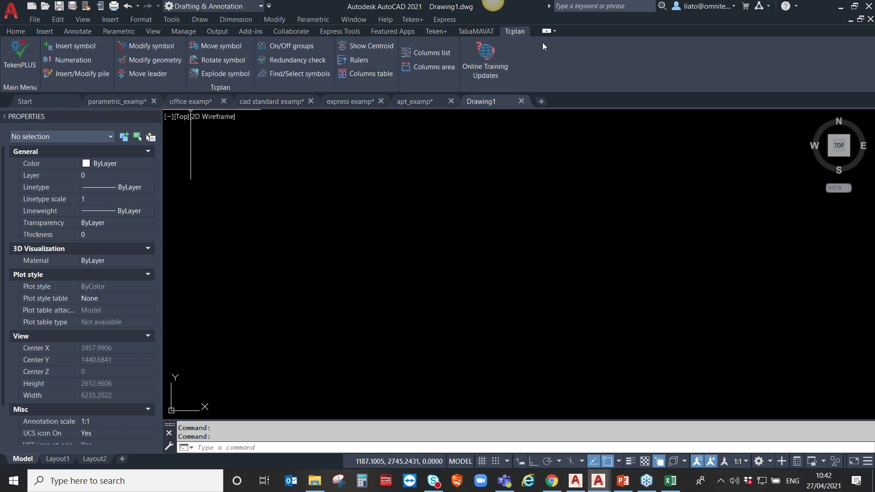
pyautogui.click(20, 52)
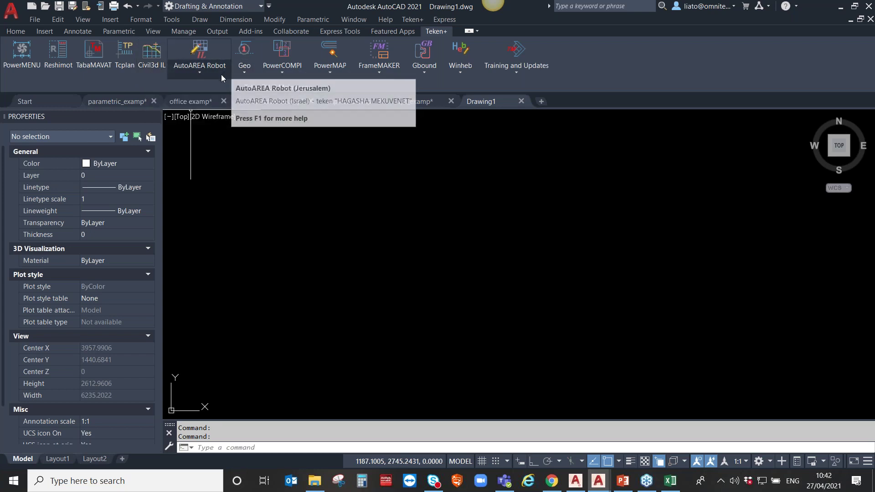
# - Browse the AutoAREA Robot, Geo, PowerCOMPI, PowerMAP and FrameMAKER dropdowns on Teken+
pyautogui.click(201, 76)
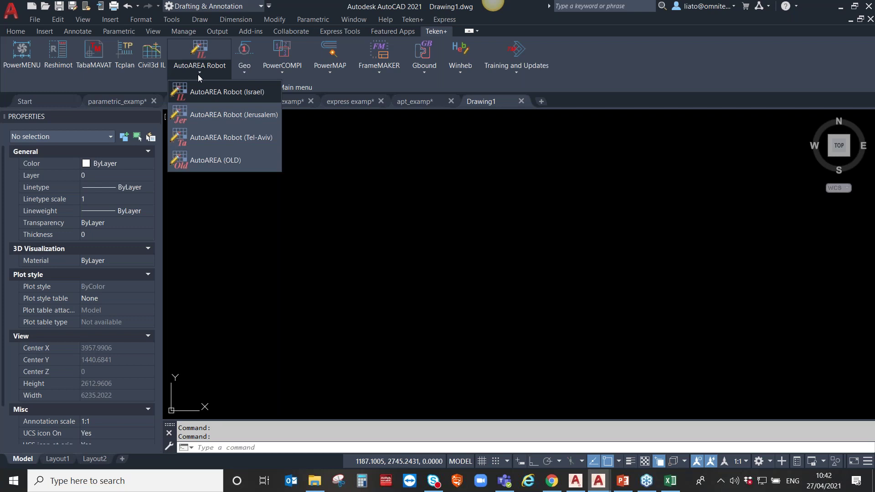
pyautogui.click(245, 75)
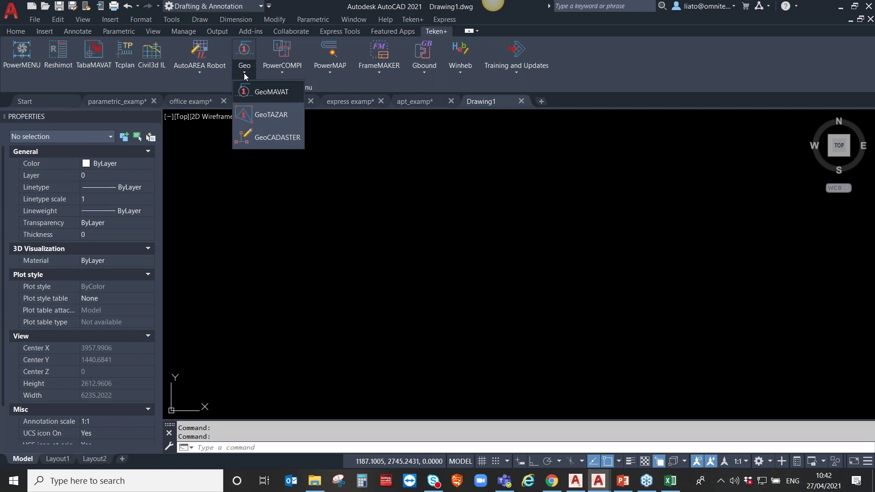
pyautogui.click(291, 72)
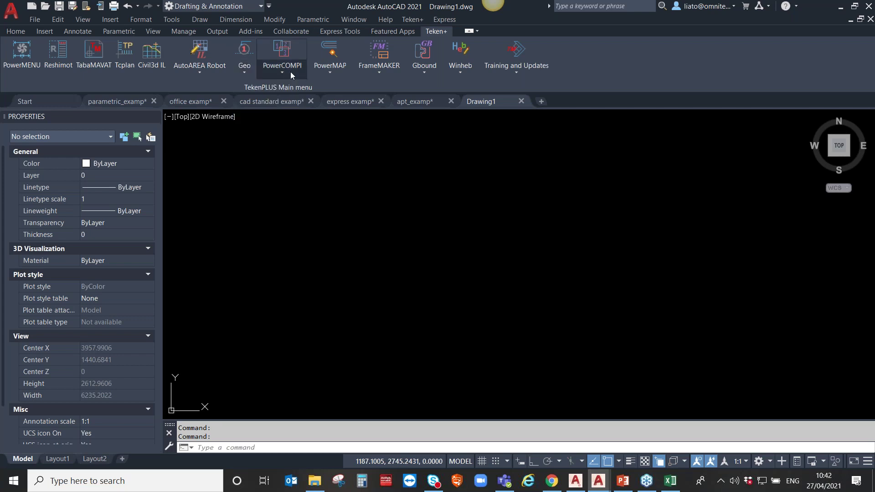
pyautogui.click(281, 73)
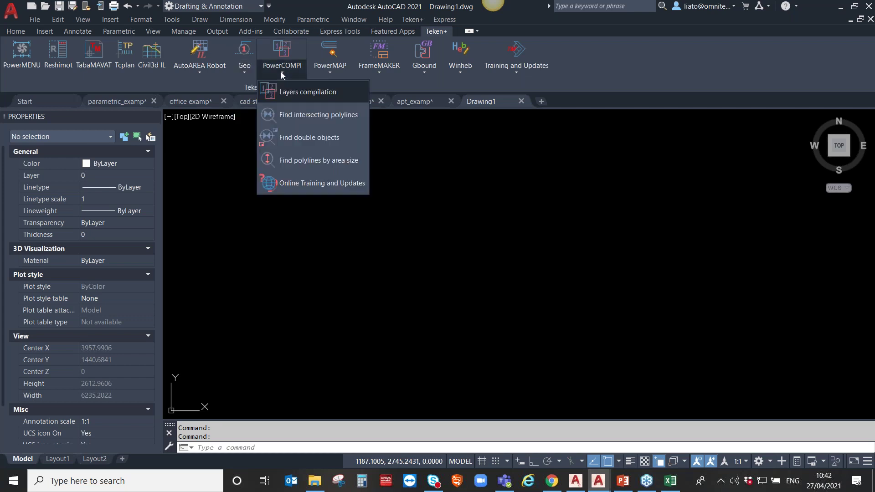
pyautogui.click(335, 72)
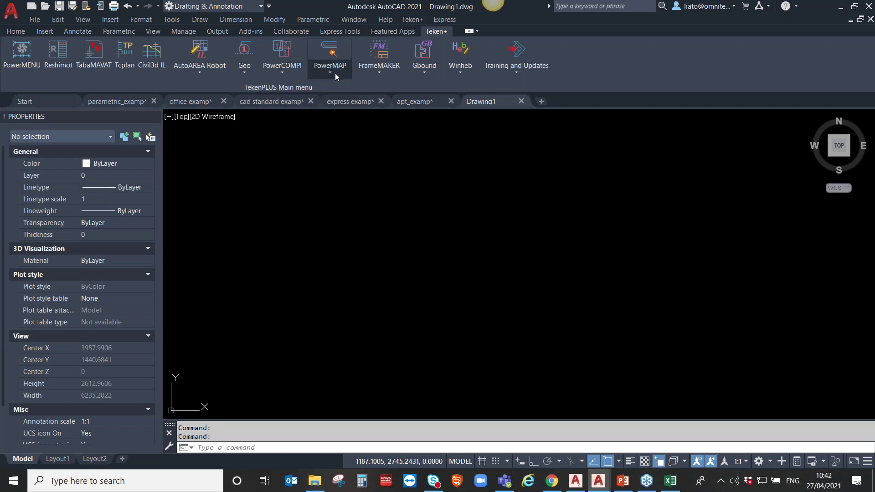
pyautogui.click(335, 73)
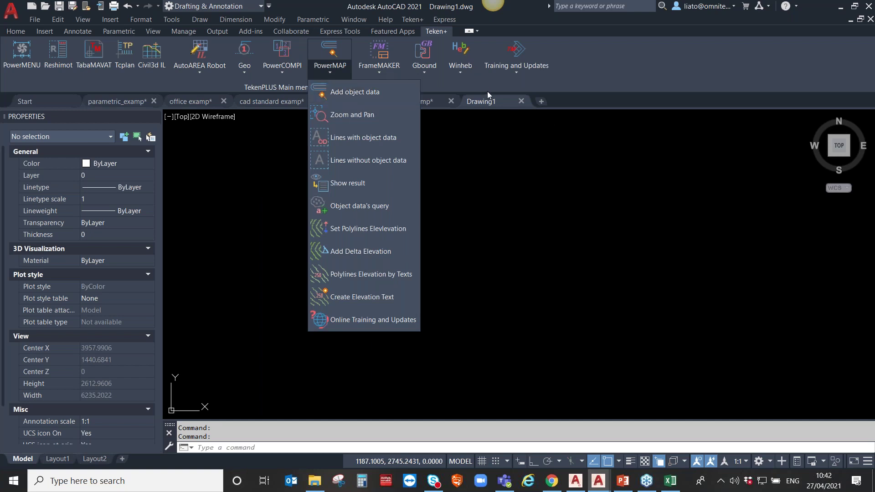
pyautogui.click(387, 70)
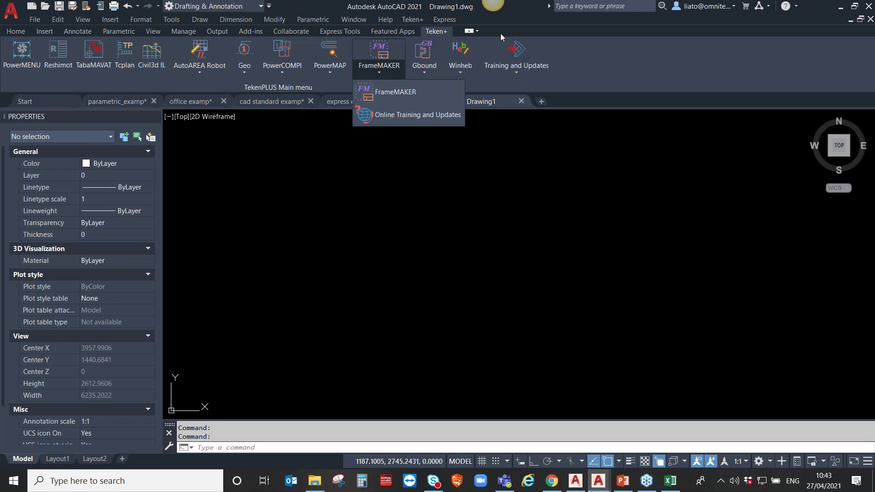
# - Browse the Gbound and Winheb Hebrew text tool lists, then switch to AutoCAD LT 2021
pyautogui.click(440, 66)
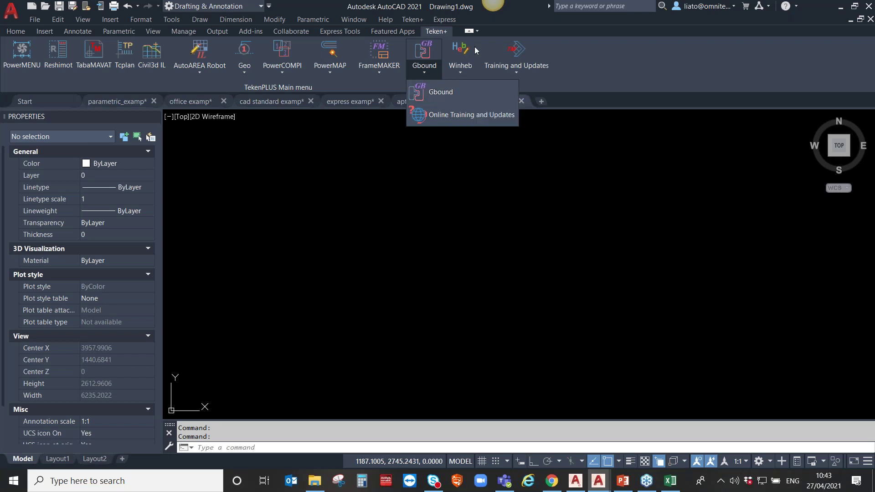
pyautogui.click(470, 75)
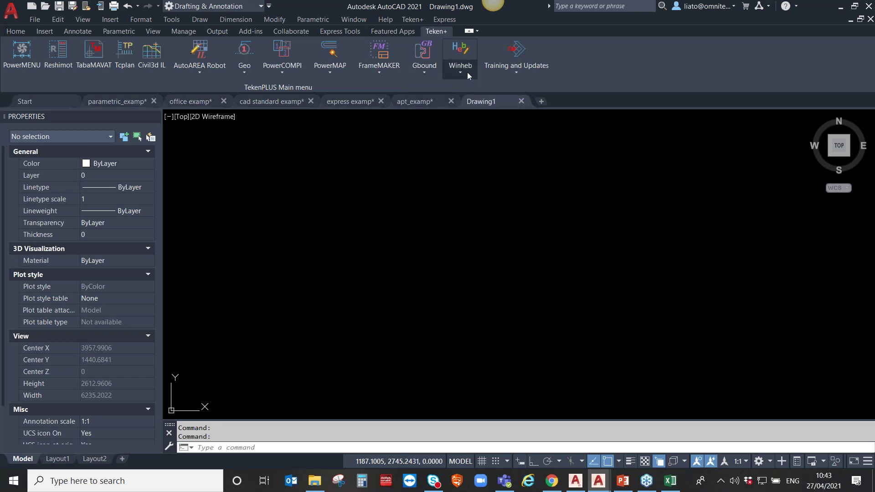
pyautogui.click(467, 74)
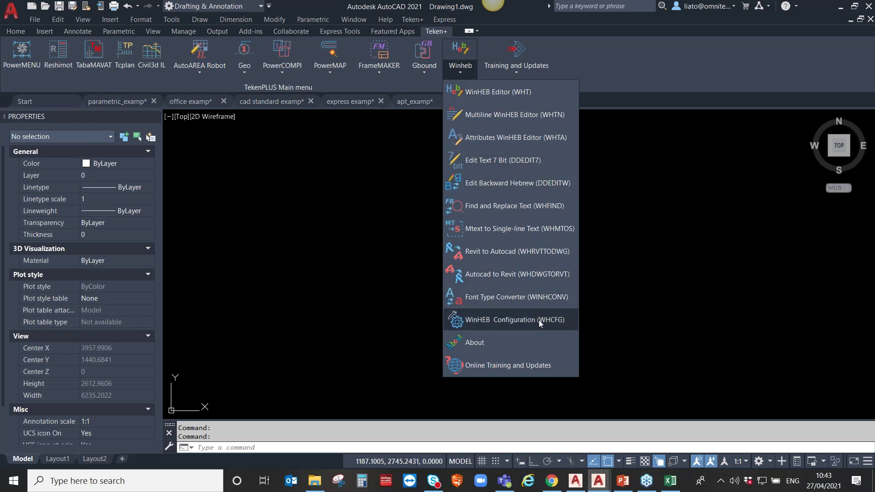
pyautogui.click(581, 484)
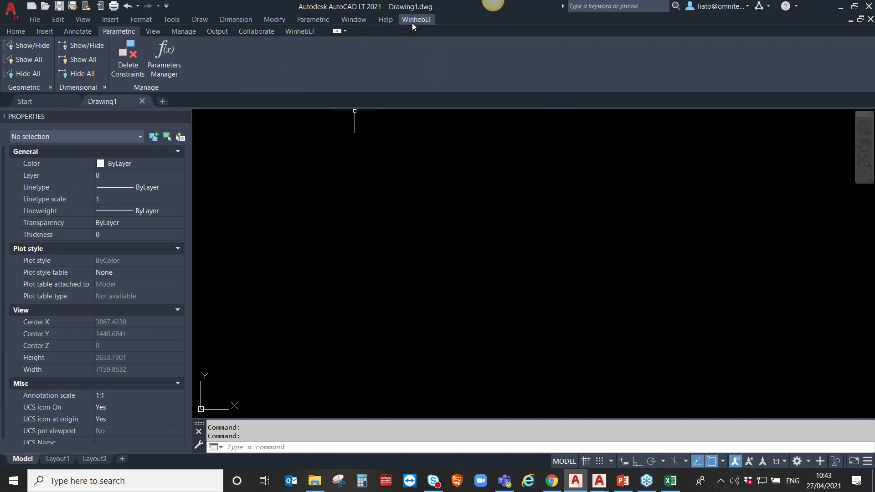
# - Show the WinhebLT Hebrew text tools tab in AutoCAD LT 2021
pyautogui.click(296, 33)
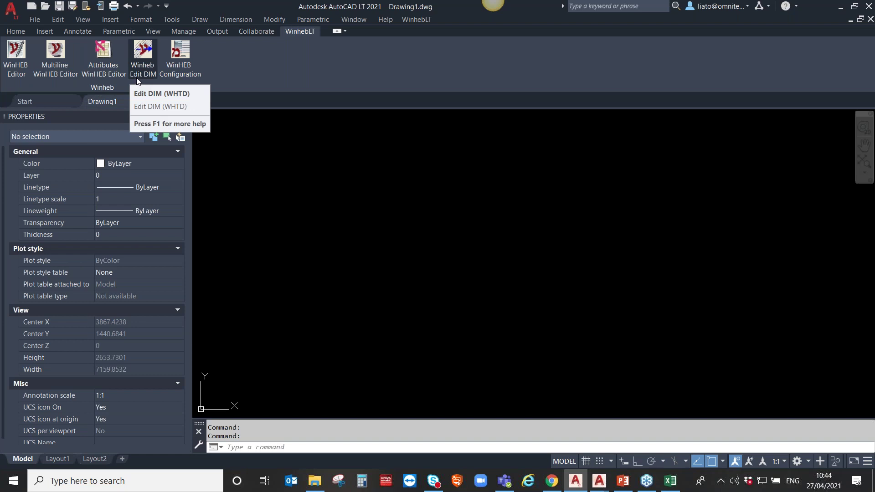
# - Return to AutoCAD 2021's Drawing1, check the Winheb list, and switch to File Explorer
pyautogui.click(599, 481)
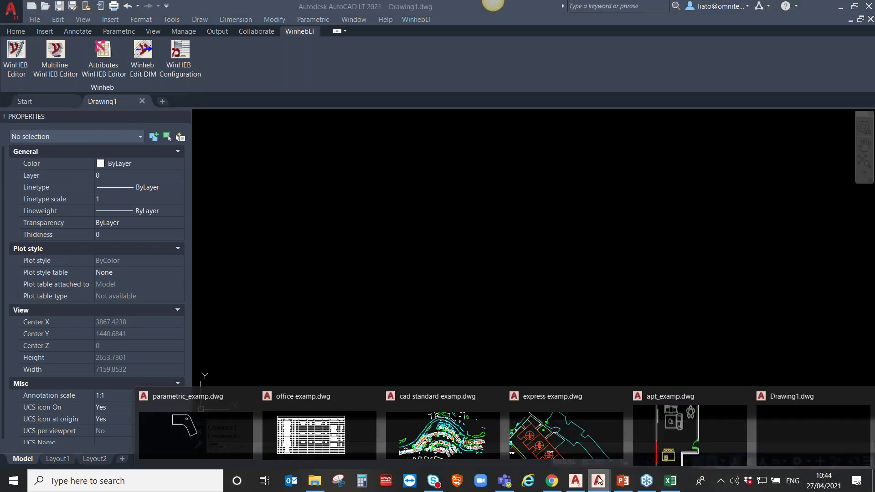
pyautogui.click(814, 433)
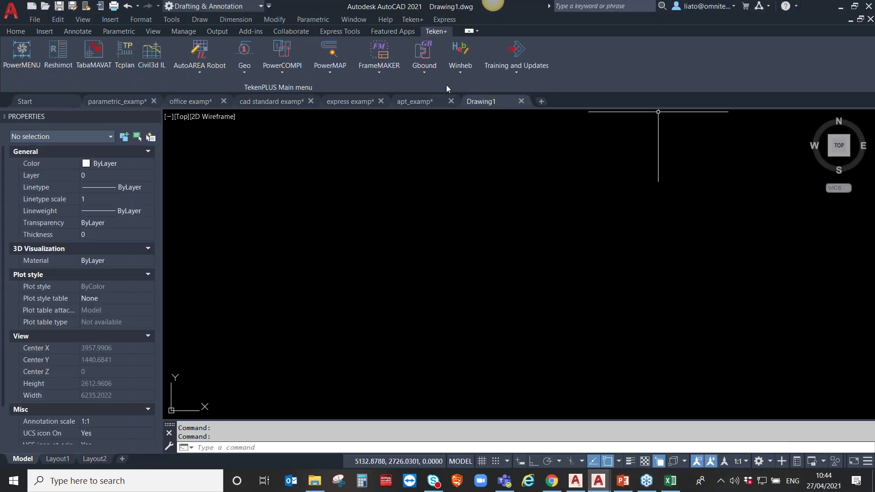
pyautogui.click(463, 76)
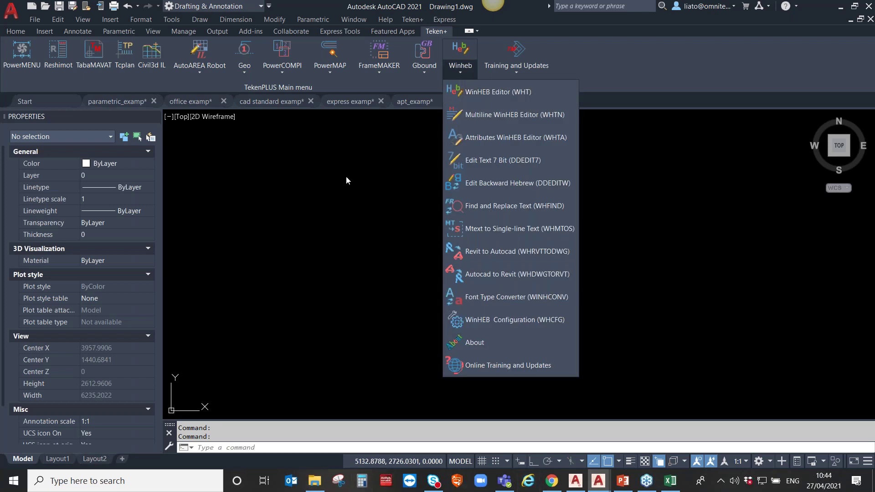
pyautogui.click(384, 235)
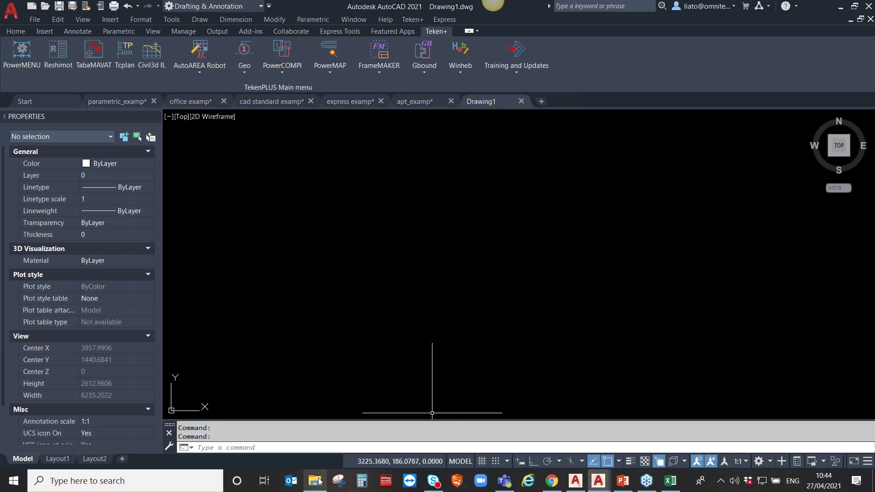
pyautogui.click(319, 482)
# - Open heb_problem.dwg from the AutoCAD LT example files folder
pyautogui.click(246, 37)
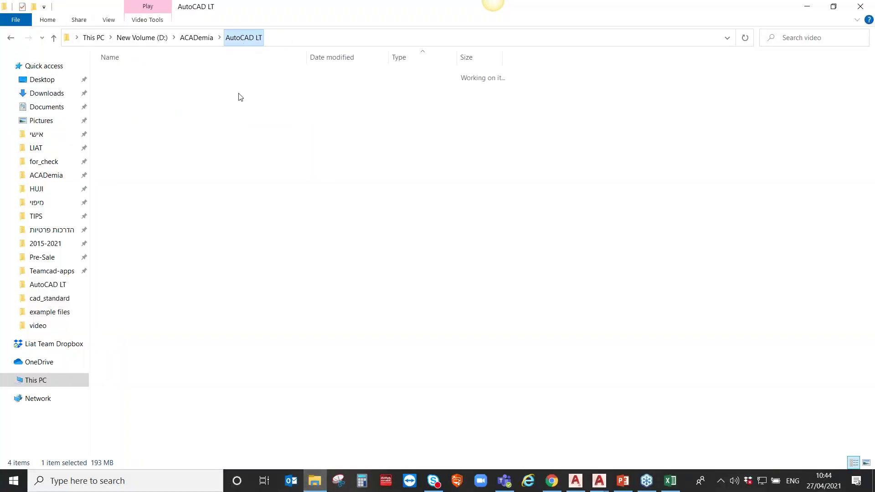
pyautogui.doubleClick(150, 93)
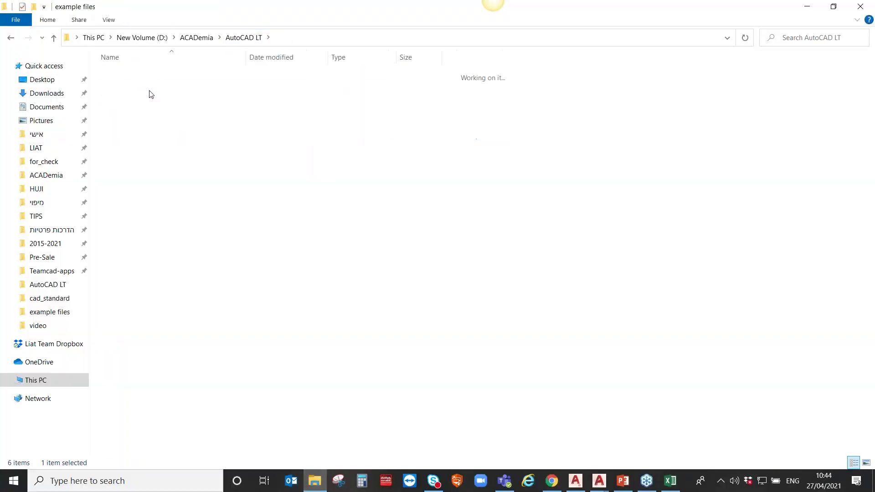
pyautogui.doubleClick(129, 211)
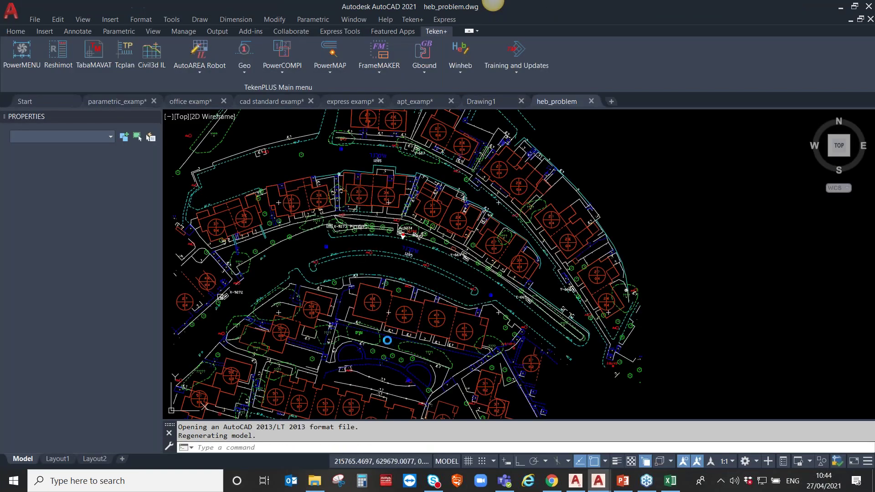
# - Pan the heb_problem site plan, then launch the Winheb Font Type Converter (WINHCONV)
pyautogui.scroll(4, 413, 331)
pyautogui.scroll(2, 389, 274)
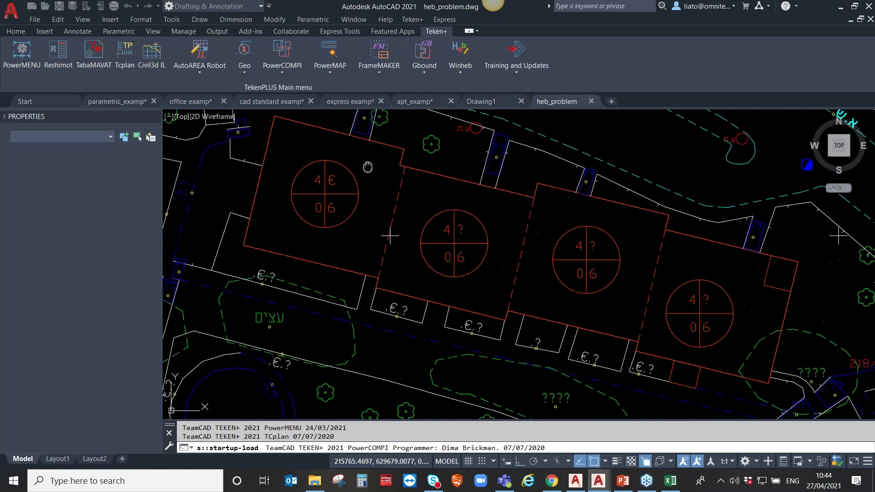
pyautogui.moveTo(456, 410)
pyautogui.mouseDown(button='middle')
pyautogui.moveTo(502, 293)
pyautogui.moveTo(485, 283)
pyautogui.moveTo(624, 324)
pyautogui.moveTo(273, 286)
pyautogui.mouseUp(button='middle')
pyautogui.scroll(-2, 502, 293)
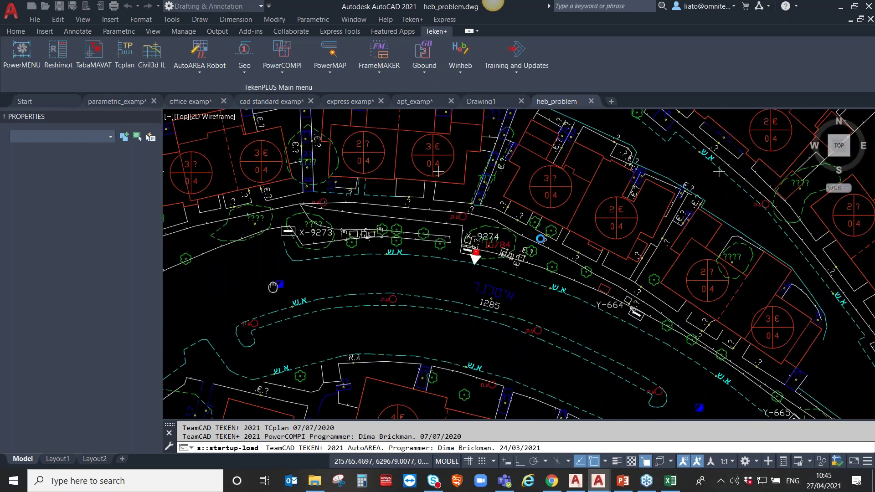
pyautogui.scroll(2, 412, 261)
pyautogui.scroll(-2, 469, 254)
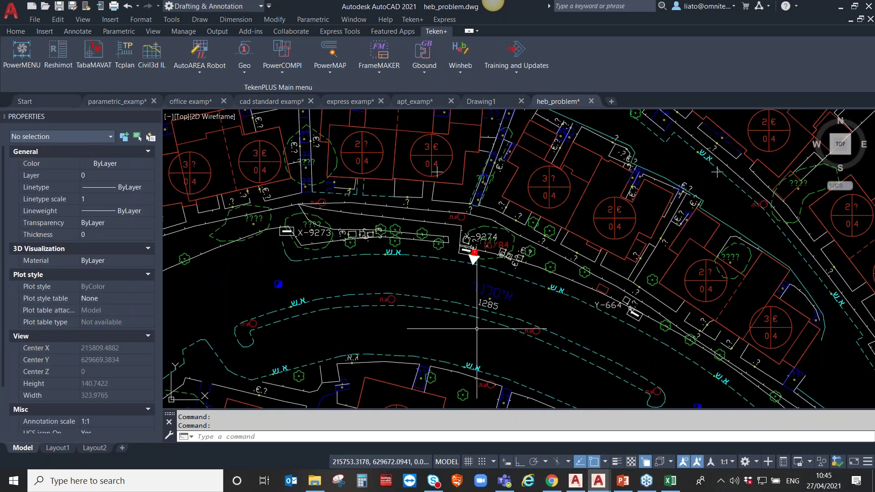
pyautogui.moveTo(661, 381)
pyautogui.mouseDown(button='middle')
pyautogui.moveTo(620, 304)
pyautogui.moveTo(397, 489)
pyautogui.mouseUp(button='middle')
pyautogui.click(460, 73)
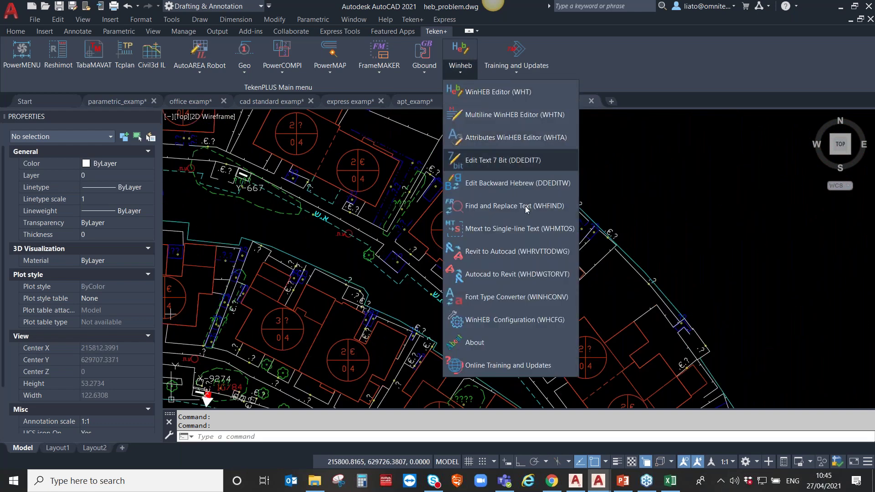
pyautogui.click(497, 299)
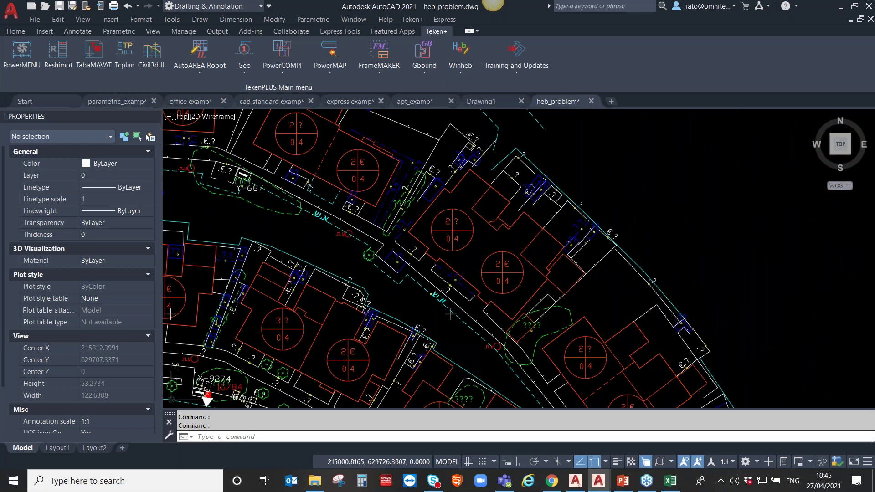
# - Convert all 395 objects' text from Hebrew 7 bit to Hebrew Normal
pyautogui.scroll(4, 529, 327)
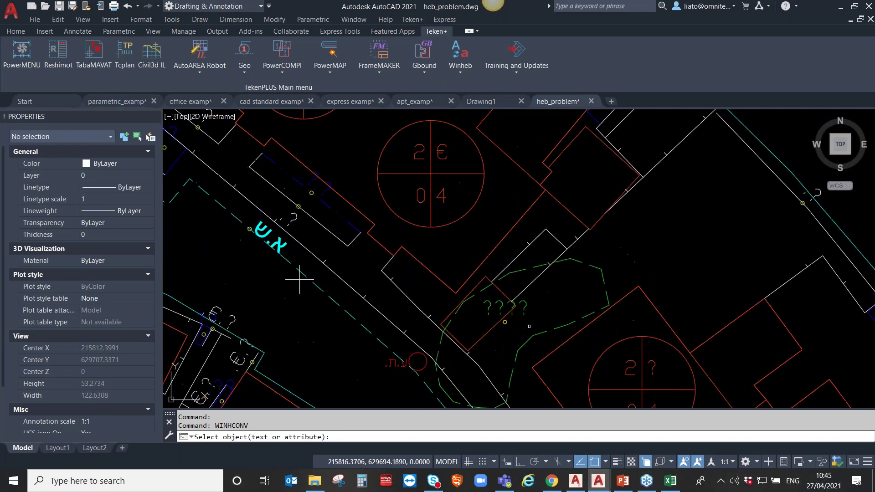
pyautogui.click(526, 304)
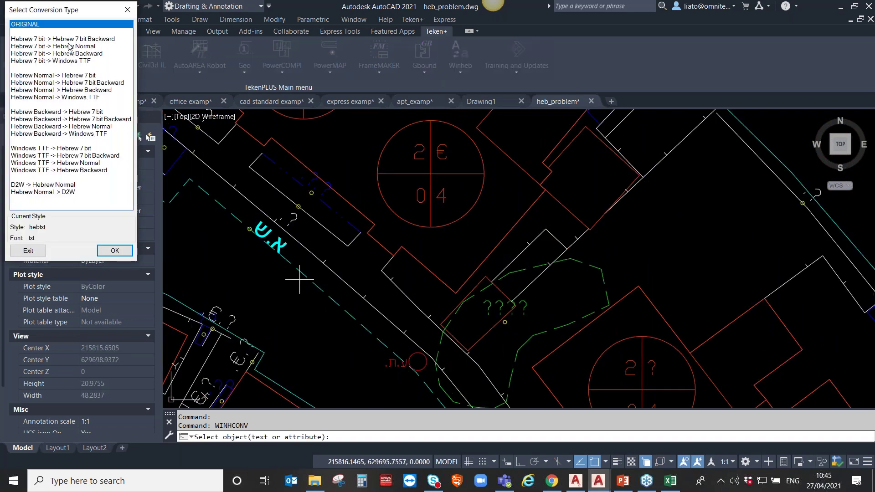
pyautogui.click(67, 46)
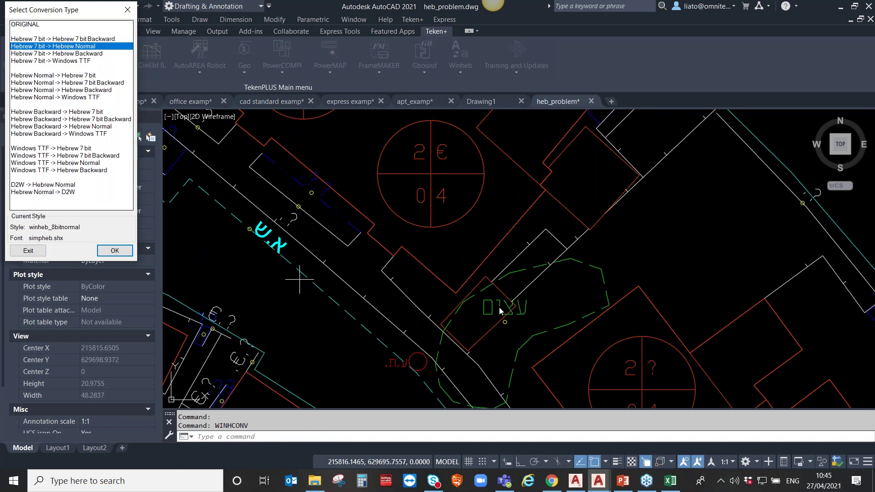
pyautogui.click(115, 251)
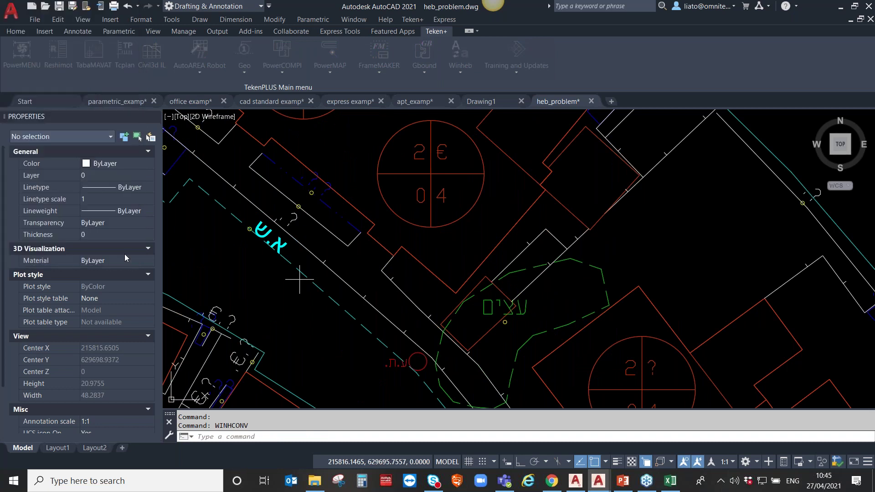
pyautogui.press('Return')
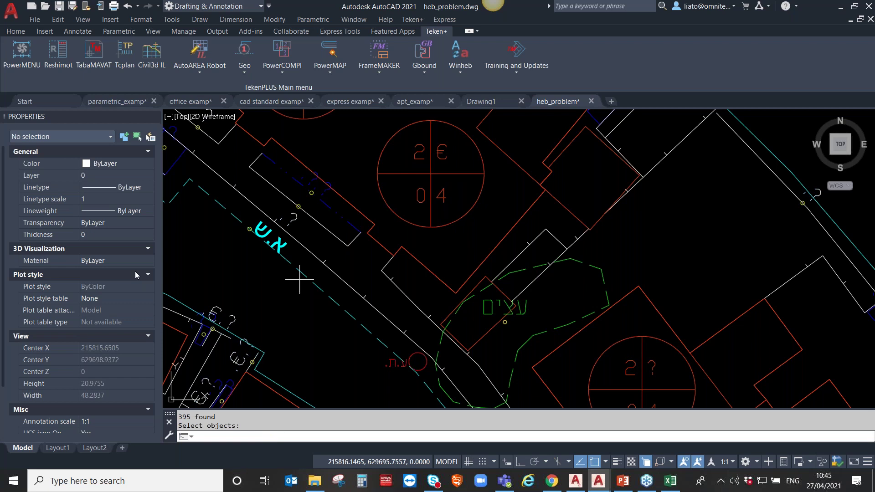
pyautogui.press('Return')
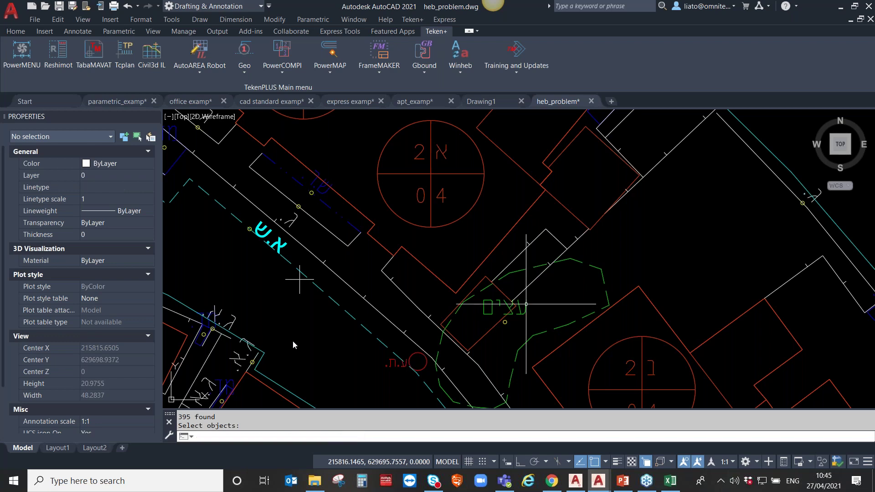
# - Inspect the converted Hebrew labels across the plan, then bring up the PowerMENU tools
pyautogui.scroll(-2, 300, 278)
pyautogui.moveTo(300, 278); pyautogui.dragTo(649, 258, button='middle')
pyautogui.moveTo(201, 232)
pyautogui.mouseDown(button='middle')
pyautogui.moveTo(679, 233)
pyautogui.moveTo(777, 347)
pyautogui.moveTo(574, 367)
pyautogui.mouseUp(button='middle')
pyautogui.moveTo(546, 155); pyautogui.dragTo(569, 358, button='middle')
pyautogui.moveTo(770, 268); pyautogui.dragTo(485, 281, button='middle')
pyautogui.moveTo(581, 289); pyautogui.dragTo(553, 147, button='middle')
pyautogui.moveTo(752, 255)
pyautogui.mouseDown(button='middle')
pyautogui.moveTo(502, 227)
pyautogui.moveTo(531, 237)
pyautogui.moveTo(574, 191)
pyautogui.mouseUp(button='middle')
pyautogui.moveTo(588, 301); pyautogui.dragTo(622, 279, button='middle')
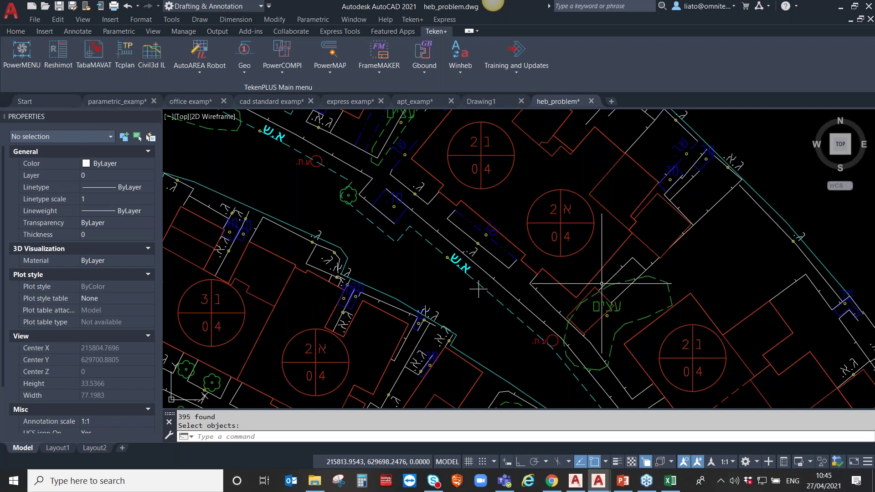
pyautogui.click(18, 54)
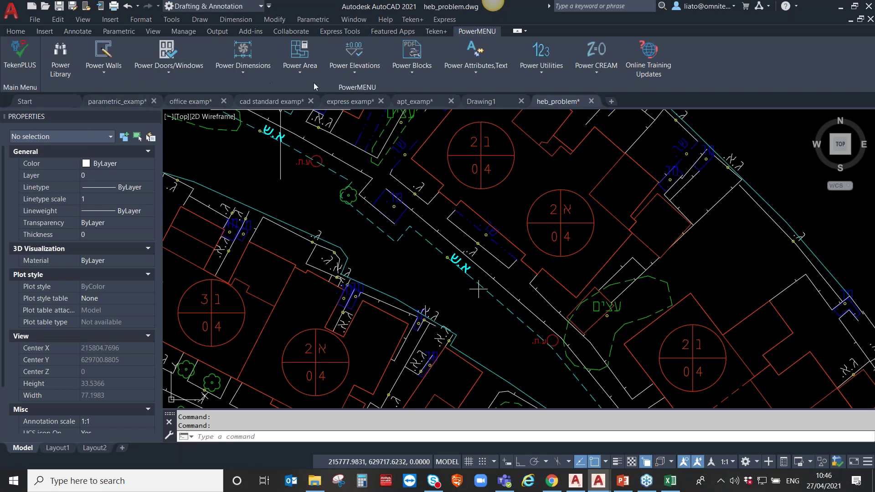
# - Start a new drawing and begin drawing walls with the WALL_20 wall type
pyautogui.scroll(-4, 375, 135)
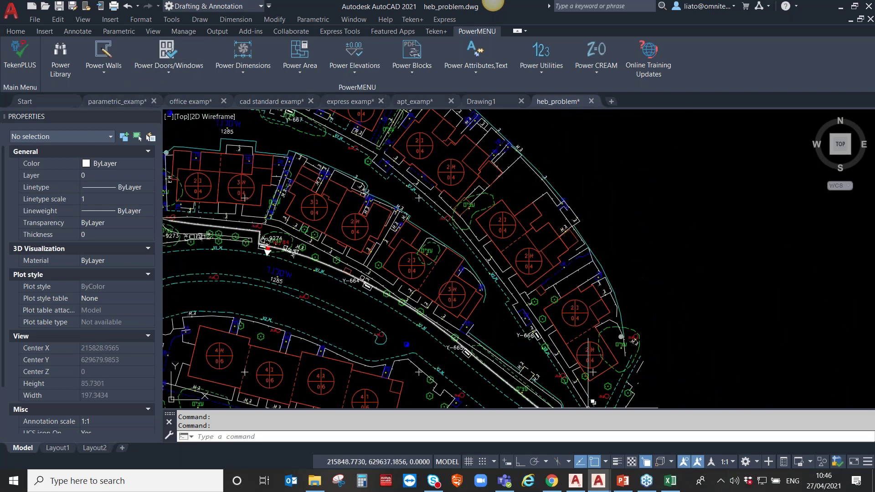
pyautogui.hotkey('ctrl', 'n')
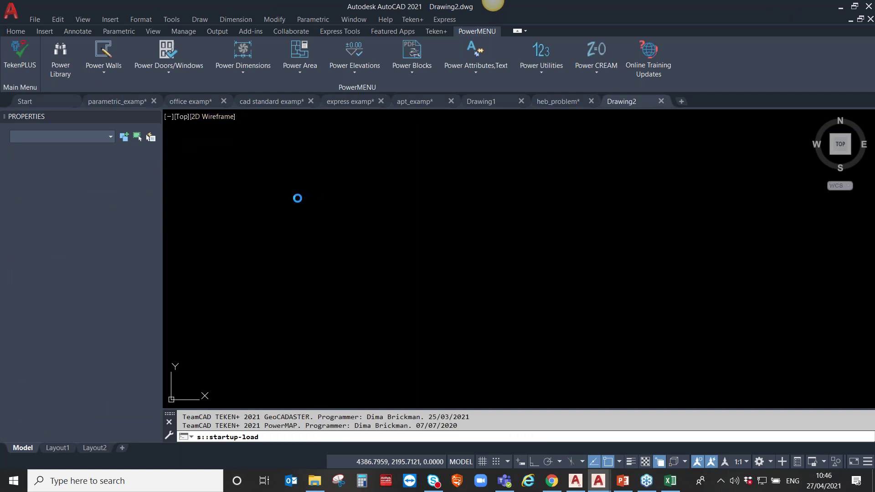
pyautogui.click(108, 77)
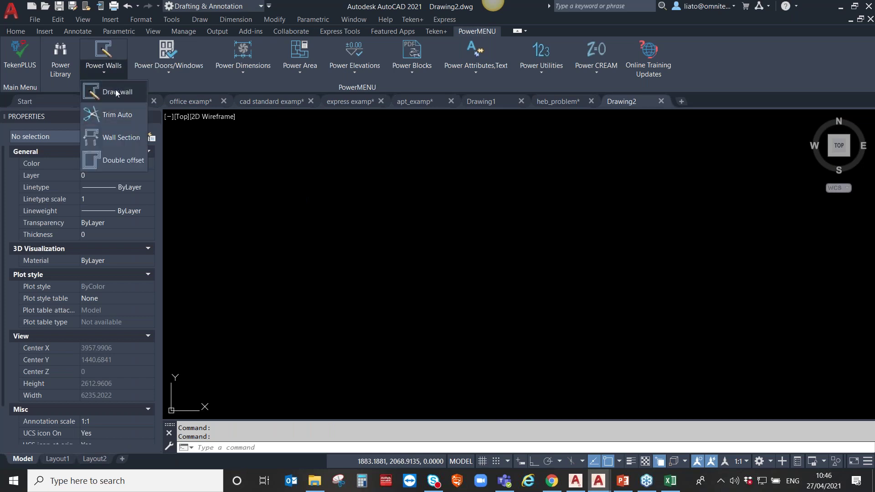
pyautogui.click(112, 92)
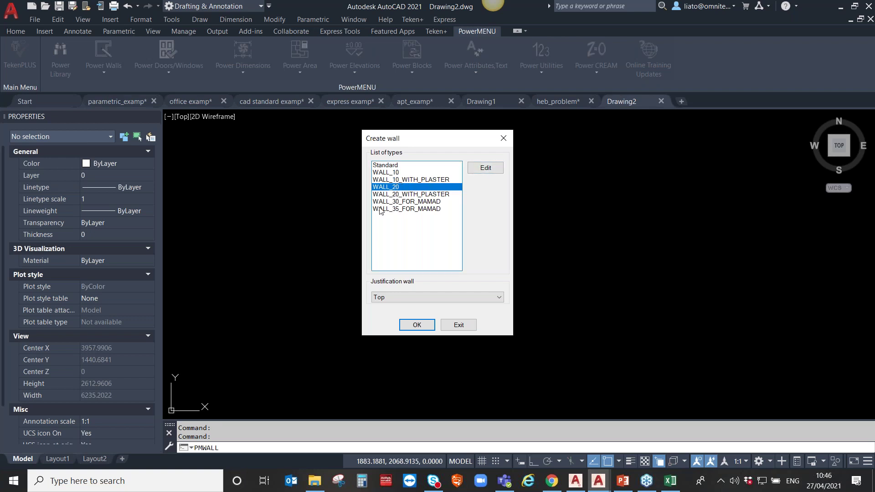
pyautogui.click(417, 325)
# - Draw four WALL_20 walls with Ortho on, forming a closed rectangular room
pyautogui.click(533, 461)
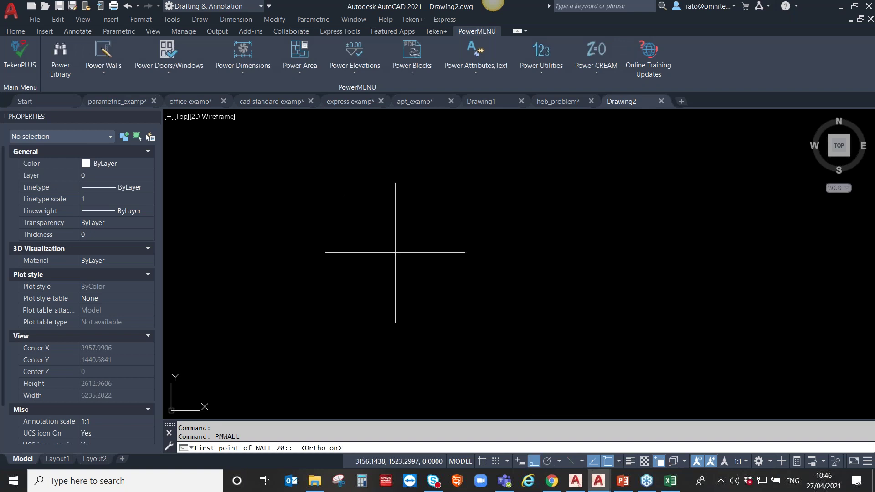
pyautogui.click(306, 252)
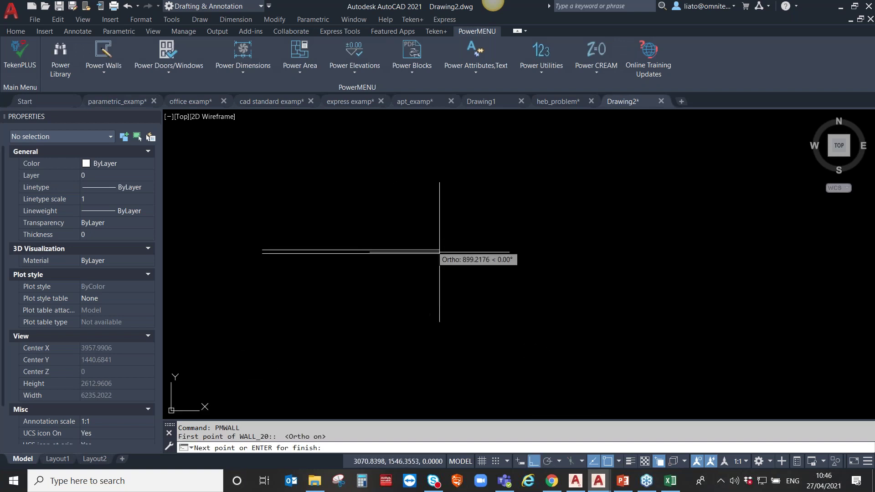
pyautogui.click(458, 252)
pyautogui.moveTo(460, 294); pyautogui.dragTo(497, 183, button='middle')
pyautogui.click(495, 353)
pyautogui.click(324, 349)
pyautogui.moveTo(336, 146); pyautogui.dragTo(342, 212, button='middle')
pyautogui.click(328, 186)
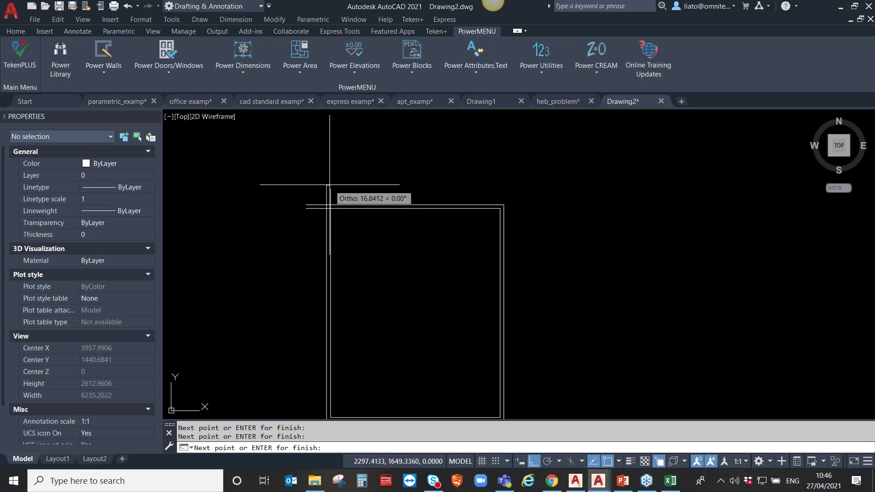
pyautogui.press('Return')
pyautogui.scroll(3, 331, 188)
pyautogui.scroll(2, 315, 195)
pyautogui.scroll(2, 328, 196)
pyautogui.scroll(2, 347, 211)
pyautogui.scroll(-3, 347, 211)
pyautogui.scroll(-1, 342, 214)
# - Auto-trim the overlapping wall lines at one corner of the room
pyautogui.click(105, 77)
pyautogui.click(122, 116)
pyautogui.click(291, 162)
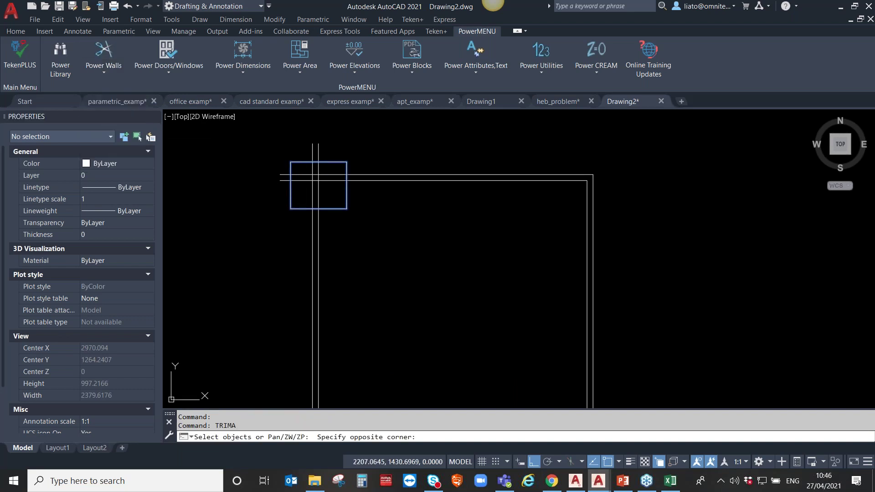
pyautogui.click(346, 209)
pyautogui.click(303, 244)
pyautogui.scroll(-2, 369, 298)
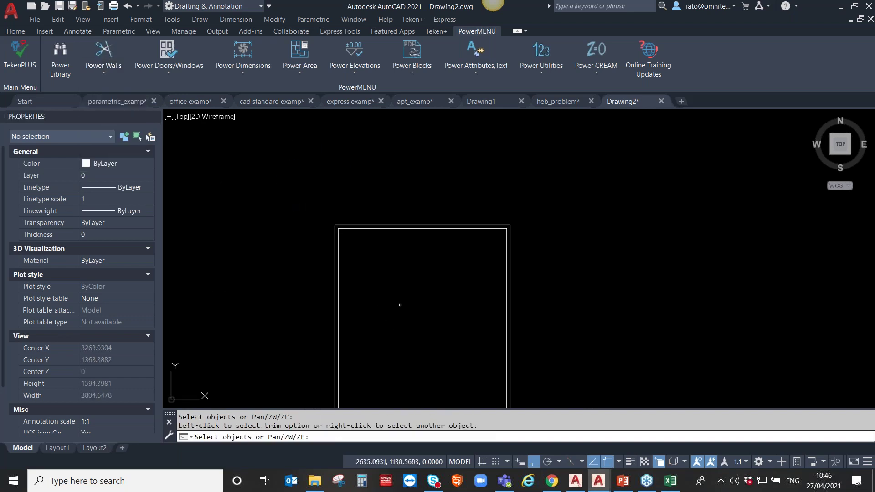
pyautogui.press('Return')
pyautogui.moveTo(424, 285); pyautogui.dragTo(396, 222, button='middle')
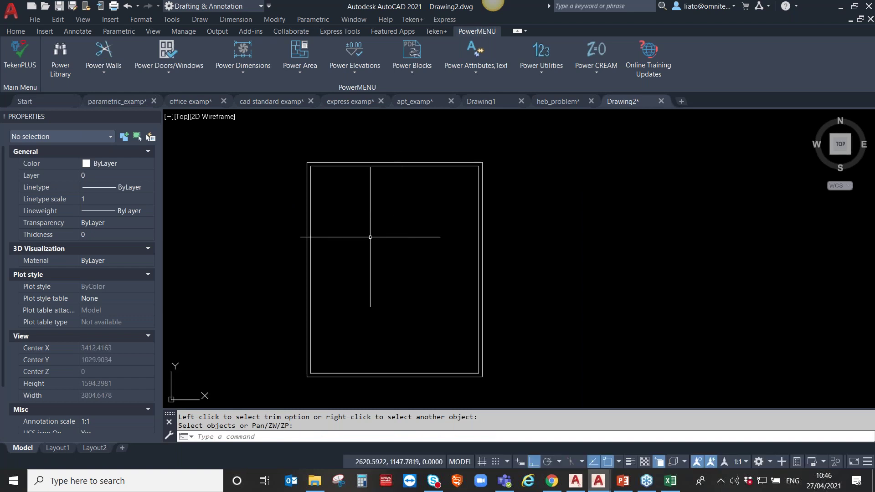
pyautogui.moveTo(371, 196); pyautogui.dragTo(399, 222, button='middle')
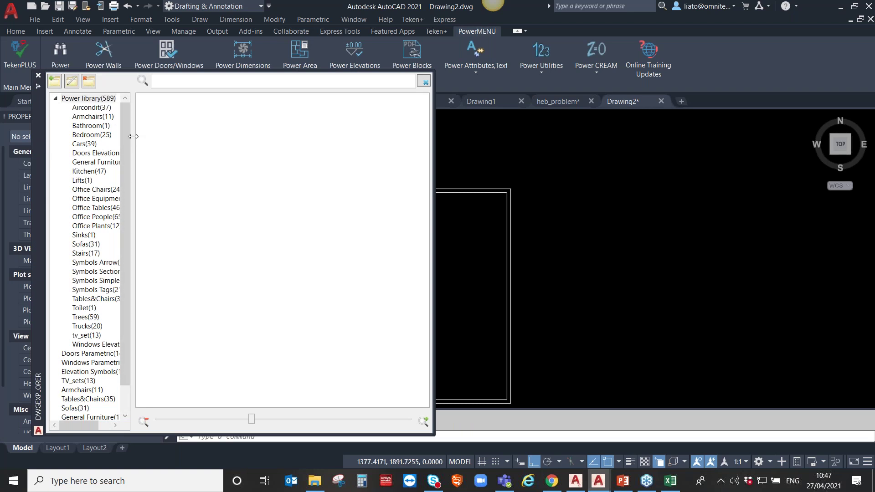
# - Browse the Power Library's Cars, Bedroom and Sofas block categories
pyautogui.moveTo(133, 138); pyautogui.dragTo(162, 150)
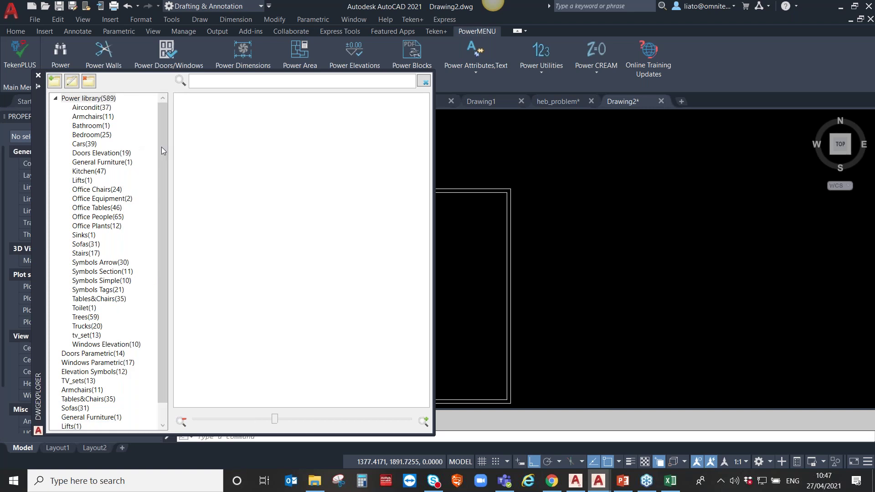
pyautogui.click(90, 142)
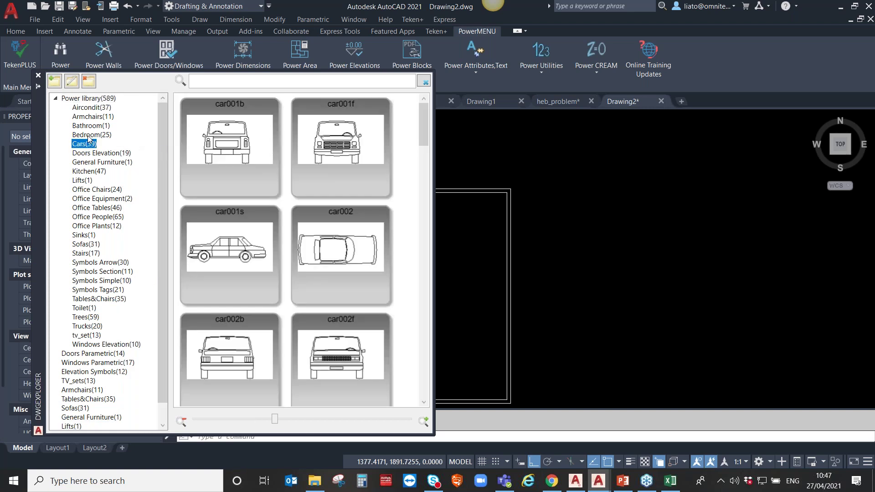
pyautogui.click(89, 135)
pyautogui.click(85, 244)
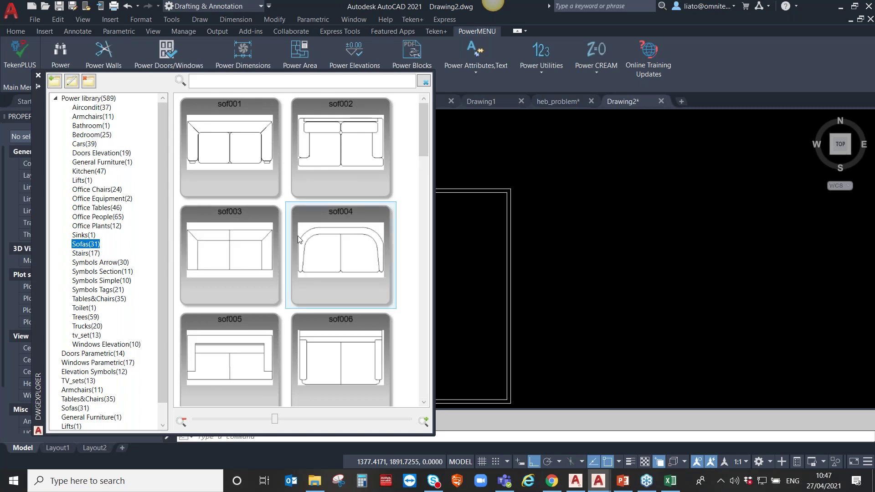
pyautogui.scroll(-3, 296, 286)
pyautogui.scroll(-3, 297, 289)
pyautogui.scroll(-3, 299, 291)
pyautogui.scroll(-5, 296, 292)
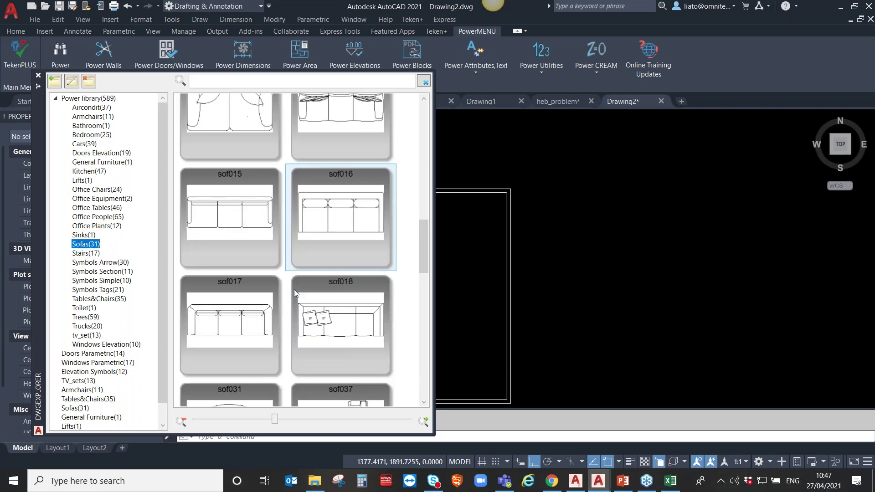
pyautogui.scroll(-5, 319, 319)
pyautogui.scroll(-5, 346, 343)
pyautogui.scroll(-5, 337, 355)
pyautogui.scroll(-3, 336, 355)
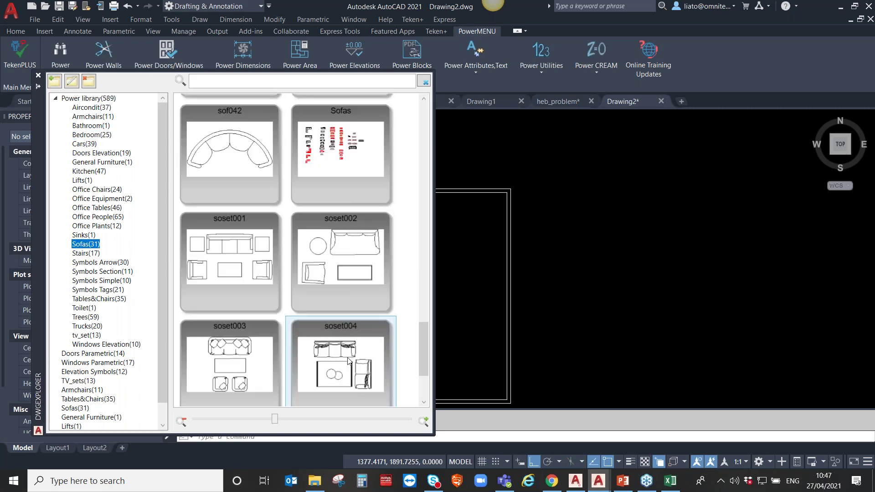
pyautogui.scroll(-2, 255, 296)
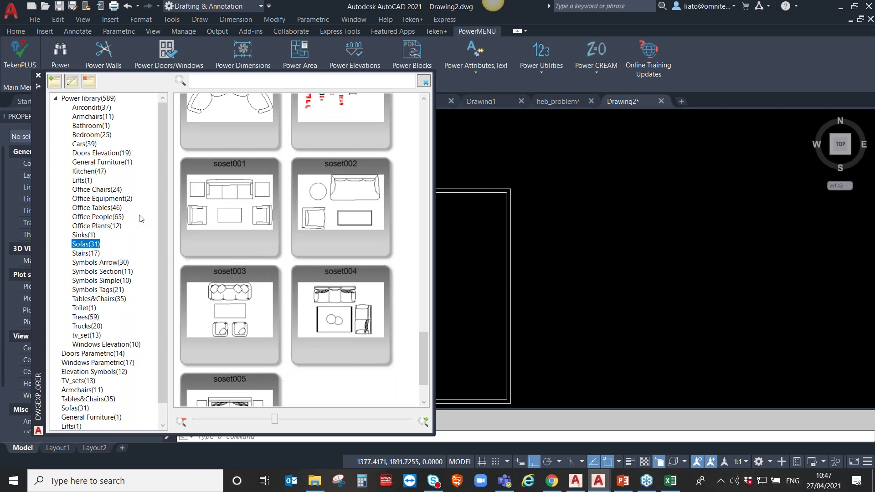
pyautogui.scroll(-1, 121, 270)
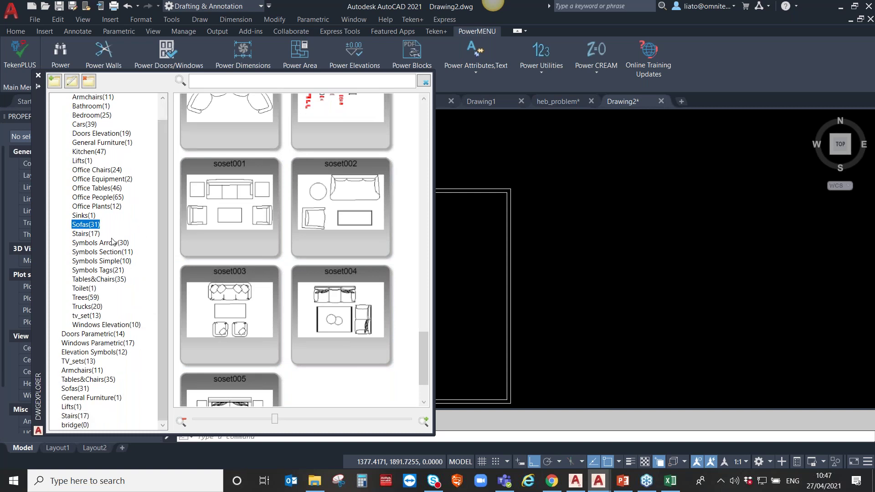
# - Close the Power Library palette to reveal the walled room again
pyautogui.moveTo(341, 207); pyautogui.dragTo(616, 252)
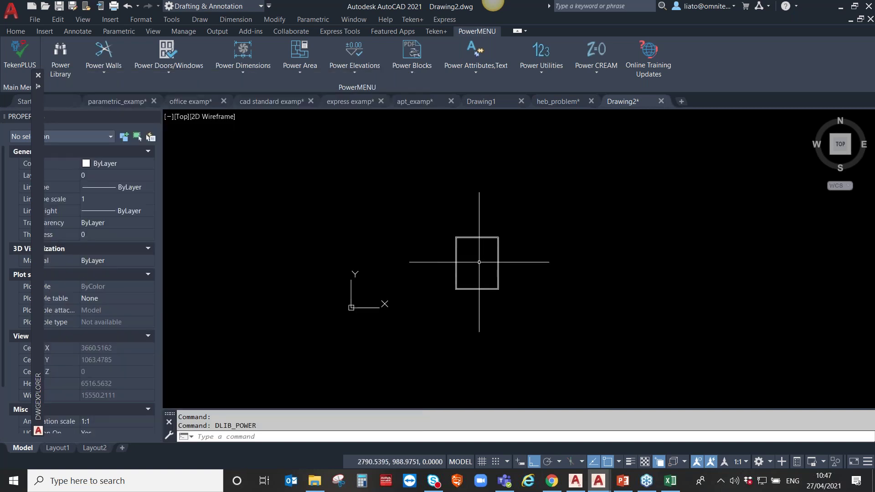
pyautogui.scroll(2, 616, 252)
pyautogui.scroll(4, 563, 256)
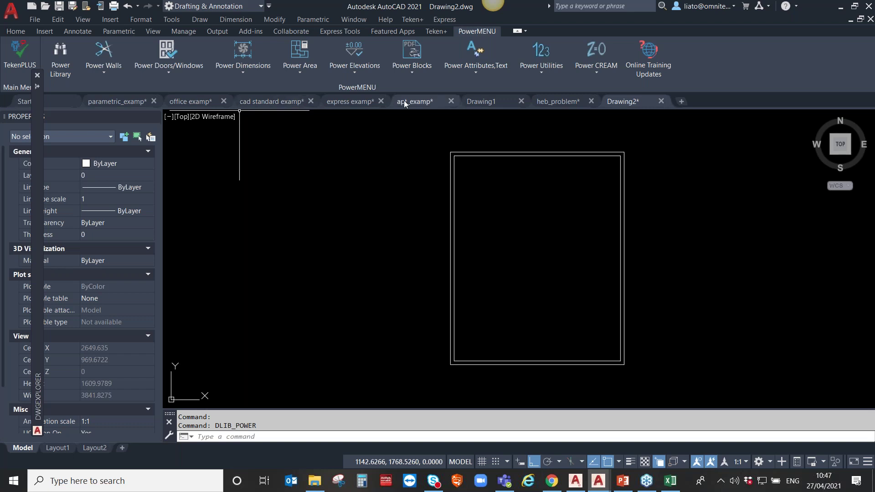
pyautogui.scroll(5, 567, 176)
pyautogui.scroll(-1, 416, 185)
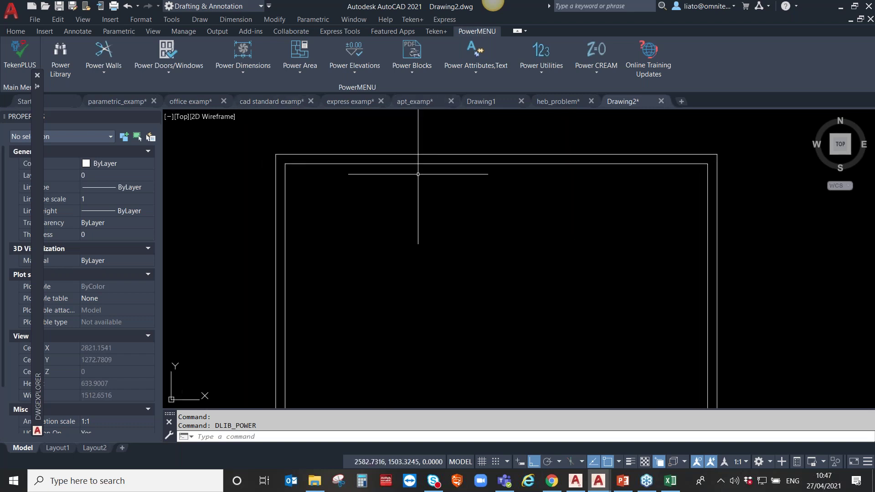
# - Choose door b from the Power Doors/Windows tools and zoom in on the room
pyautogui.click(167, 70)
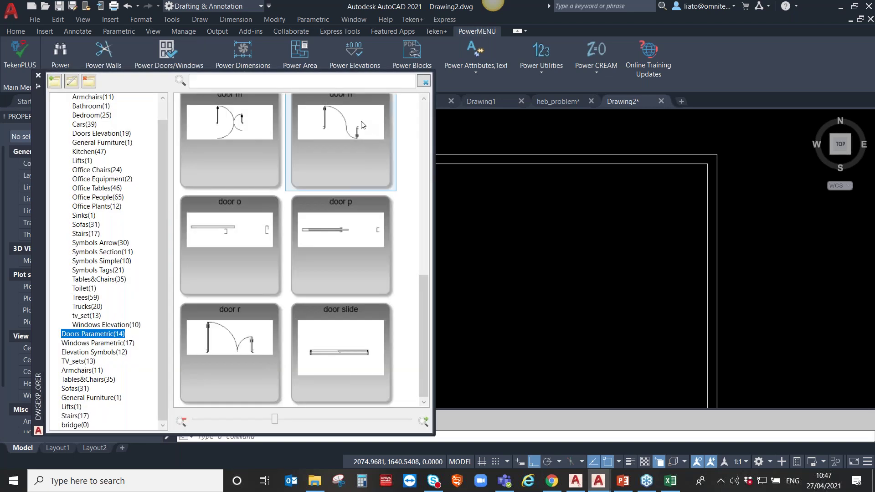
pyautogui.scroll(2, 343, 149)
pyautogui.scroll(2, 221, 183)
pyautogui.scroll(2, 400, 177)
pyautogui.click(275, 226)
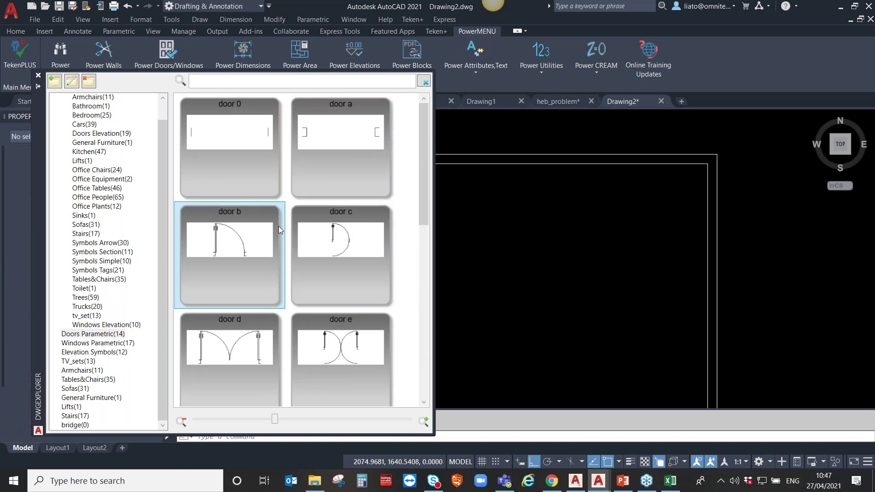
pyautogui.moveTo(543, 214); pyautogui.dragTo(546, 235, button='middle')
pyautogui.scroll(2, 551, 218)
pyautogui.scroll(2, 592, 217)
pyautogui.moveTo(592, 217); pyautogui.dragTo(409, 223, button='middle')
# - Place the door in the top wall at 100 wide by 210 high and set its swing
pyautogui.click(404, 222)
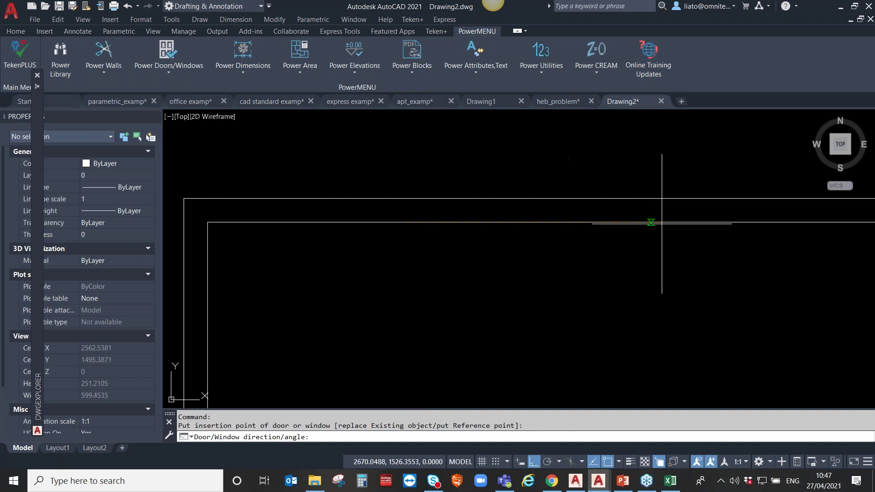
pyautogui.click(670, 219)
pyautogui.click(667, 198)
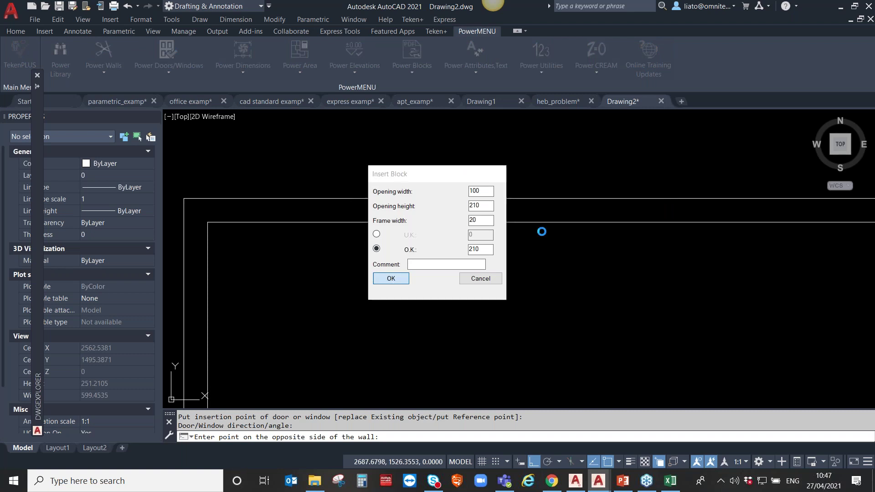
pyautogui.press('Return')
pyautogui.scroll(-5, 503, 200)
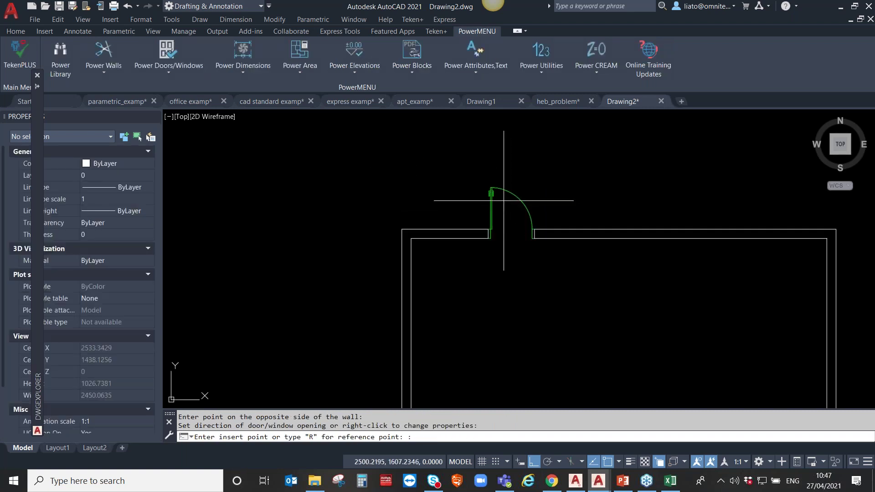
pyautogui.moveTo(526, 227); pyautogui.dragTo(412, 225, button='middle')
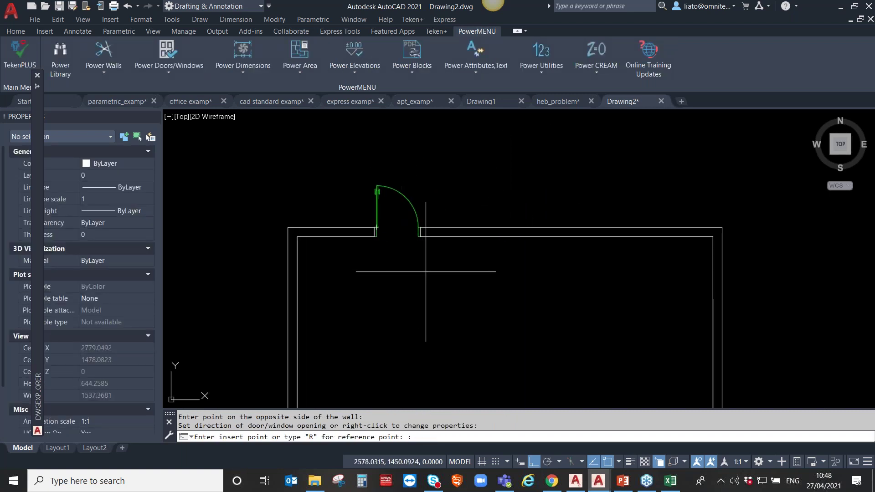
pyautogui.click(424, 292)
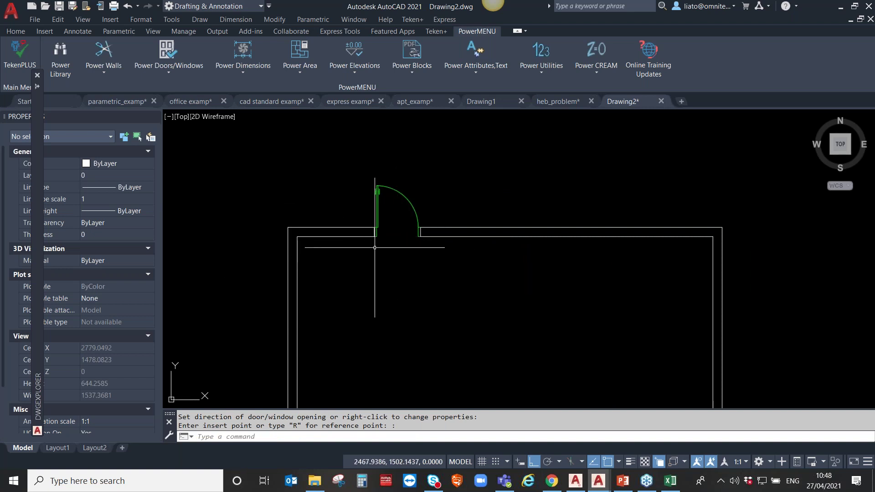
# - Slide the door further right along the top wall
pyautogui.click(171, 72)
pyautogui.click(190, 187)
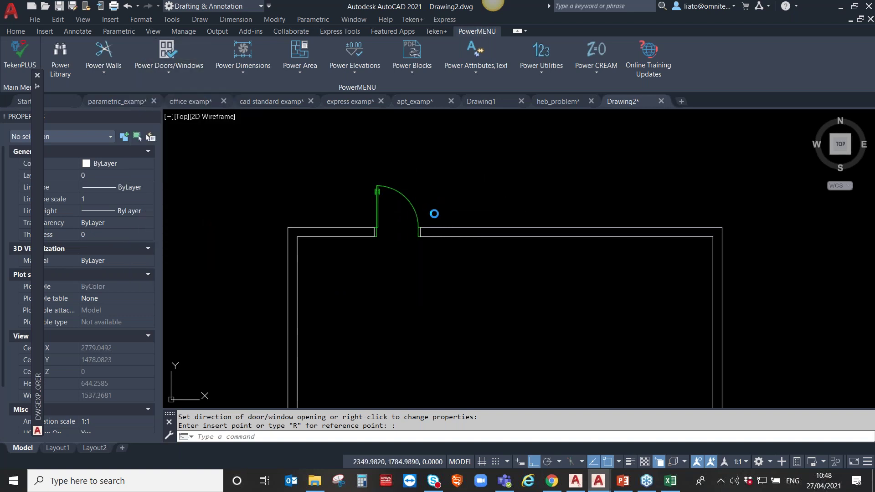
pyautogui.click(413, 209)
pyautogui.click(427, 236)
pyautogui.click(624, 236)
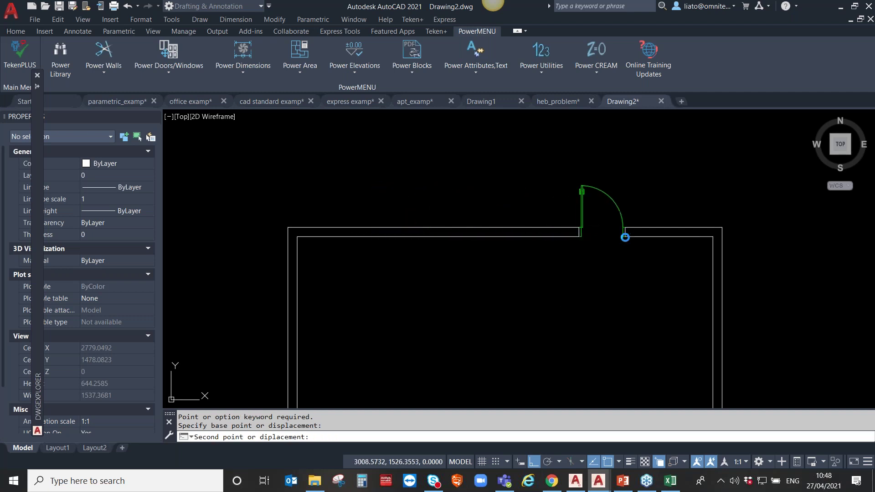
pyautogui.moveTo(505, 331); pyautogui.dragTo(392, 324, button='middle')
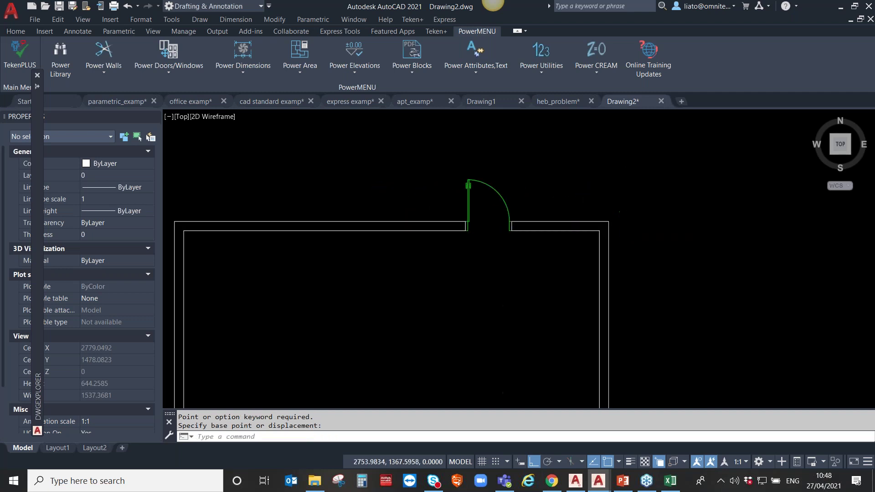
# - Erase the door so the top wall is continuous again
pyautogui.click(167, 74)
pyautogui.click(192, 160)
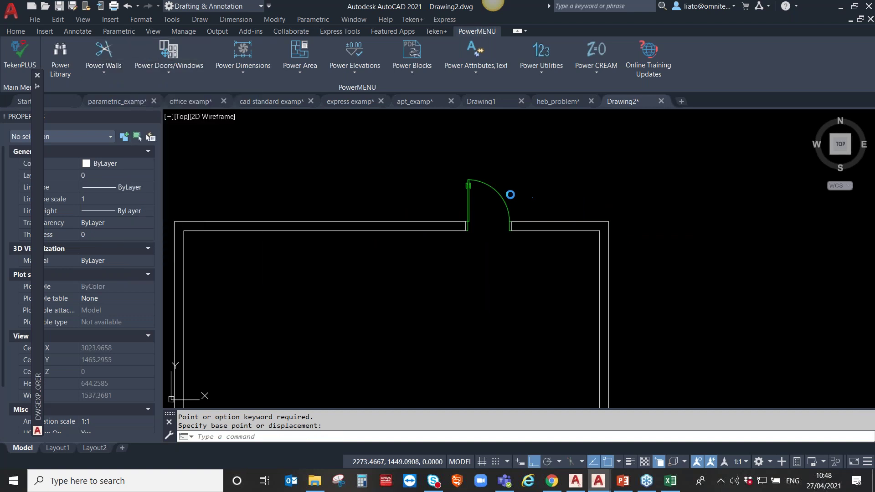
pyautogui.click(500, 196)
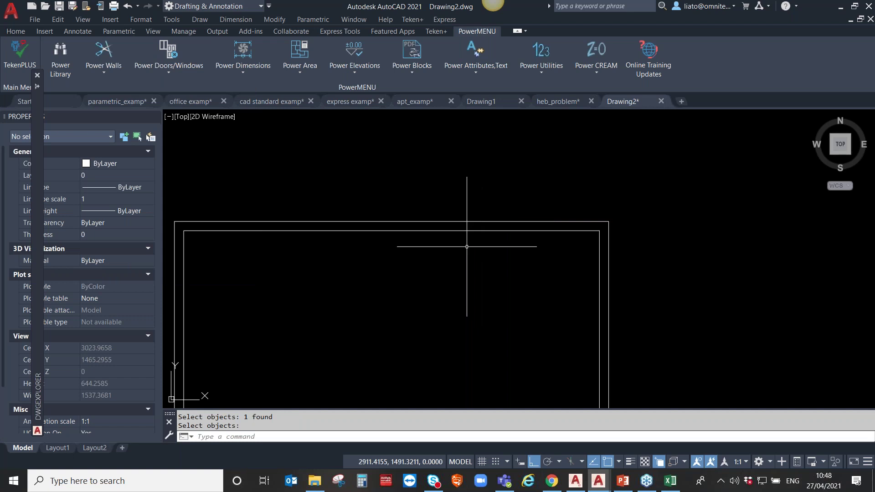
pyautogui.scroll(-2, 435, 245)
pyautogui.moveTo(447, 368); pyautogui.dragTo(502, 229, button='middle')
pyautogui.moveTo(518, 182); pyautogui.dragTo(496, 245, button='middle')
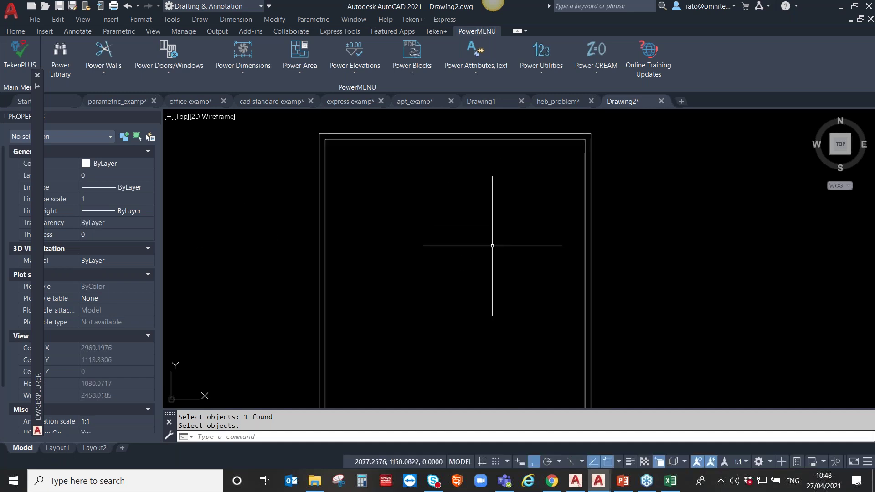
pyautogui.scroll(-4, 479, 246)
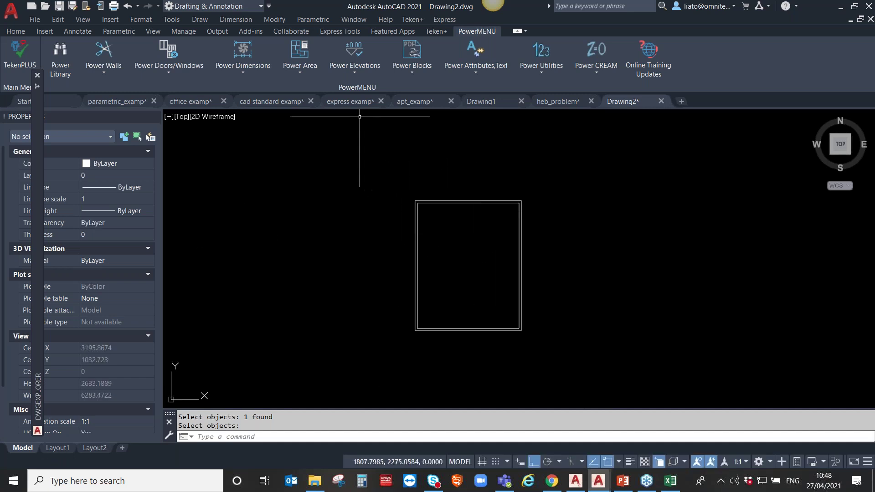
# - Go through apt_examp and express examp to office examp, fitting its full floor plan in view
pyautogui.click(430, 102)
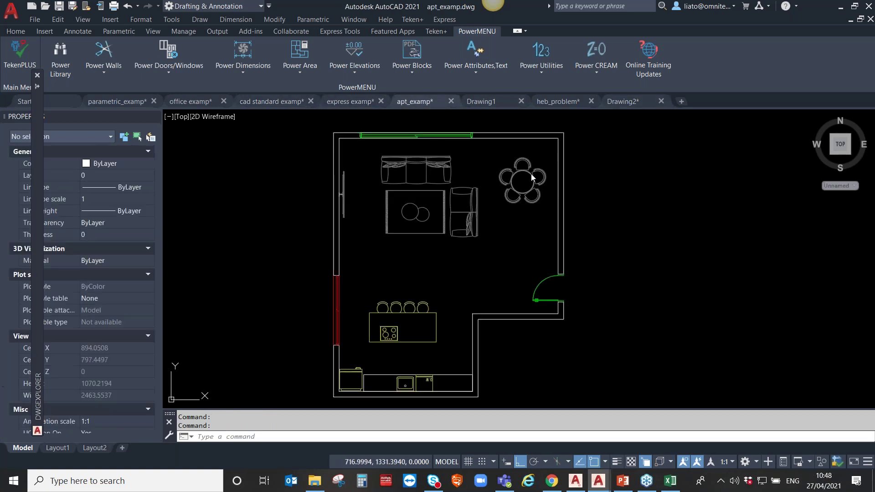
pyautogui.click(355, 102)
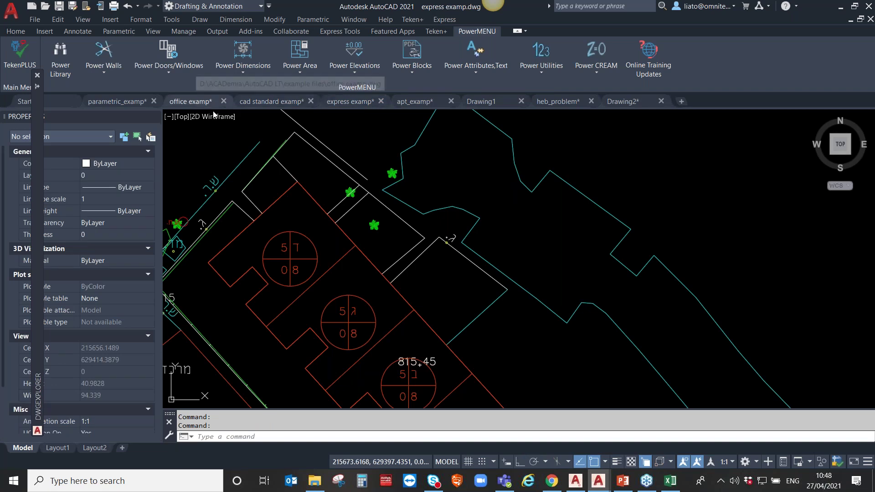
pyautogui.click(191, 102)
pyautogui.scroll(-5, 455, 219)
pyautogui.moveTo(479, 214)
pyautogui.mouseDown(button='middle')
pyautogui.moveTo(661, 166)
pyautogui.moveTo(734, 175)
pyautogui.mouseUp(button='middle')
pyautogui.scroll(-4, 662, 166)
pyautogui.scroll(5, 736, 214)
pyautogui.scroll(-3, 736, 216)
pyautogui.scroll(-3, 736, 216)
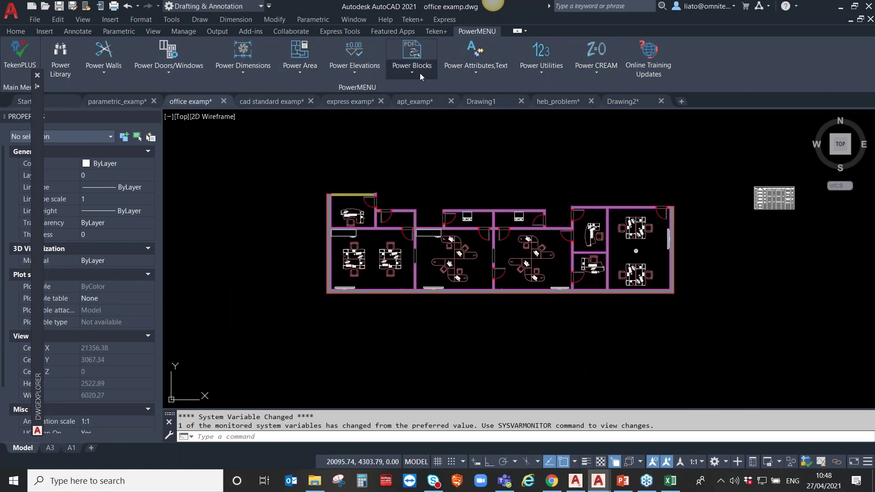
# - Count the blocks among the 60 selected office-plan objects and insert the quantity table
pyautogui.click(412, 59)
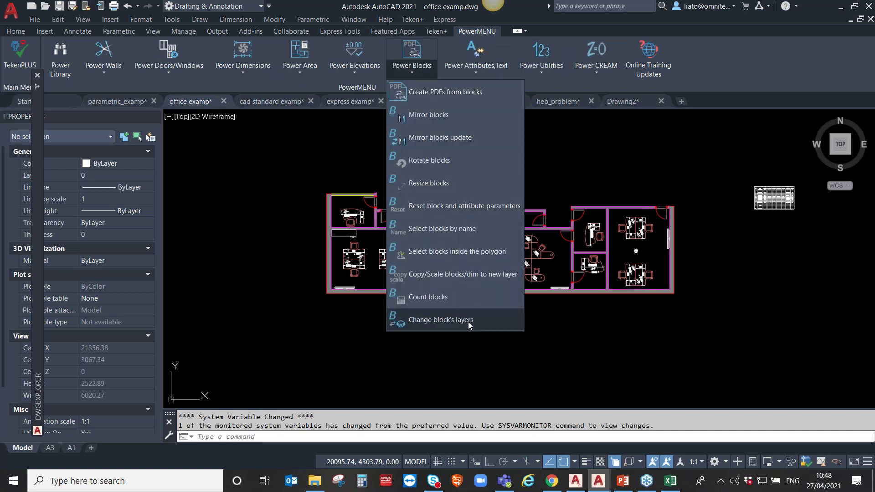
pyautogui.click(442, 301)
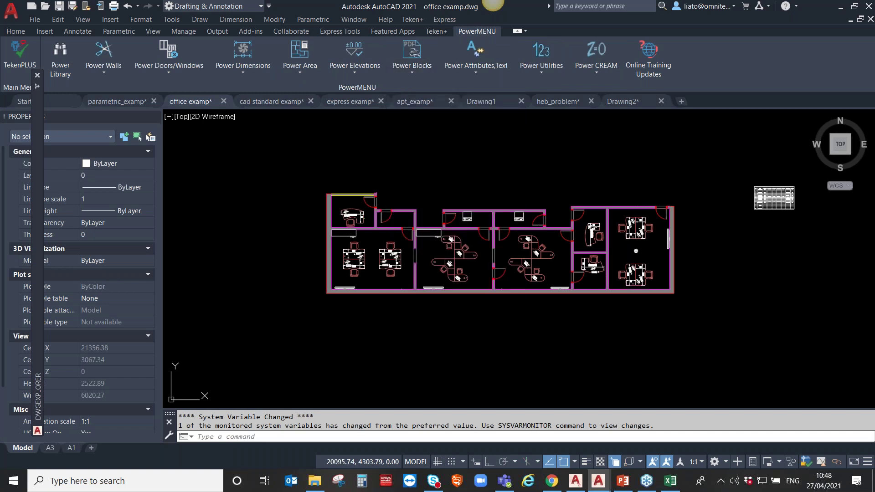
pyautogui.click(255, 372)
pyautogui.press('Return')
pyautogui.write('10')
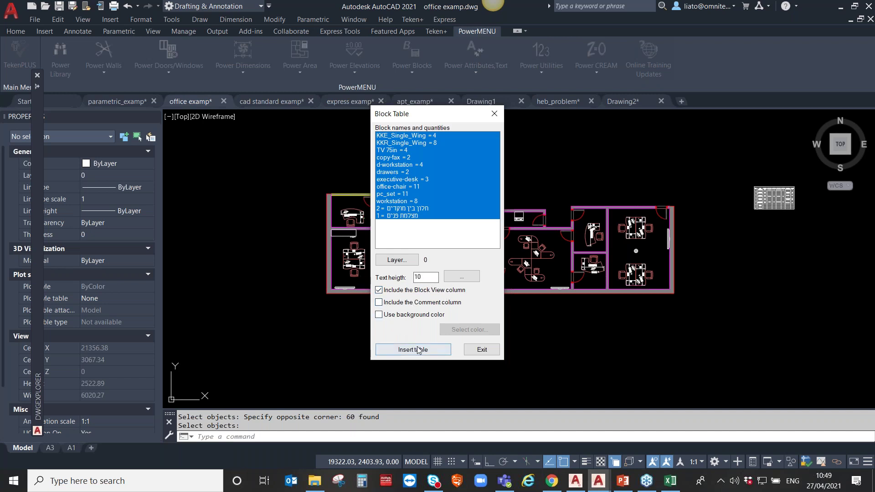
pyautogui.click(418, 350)
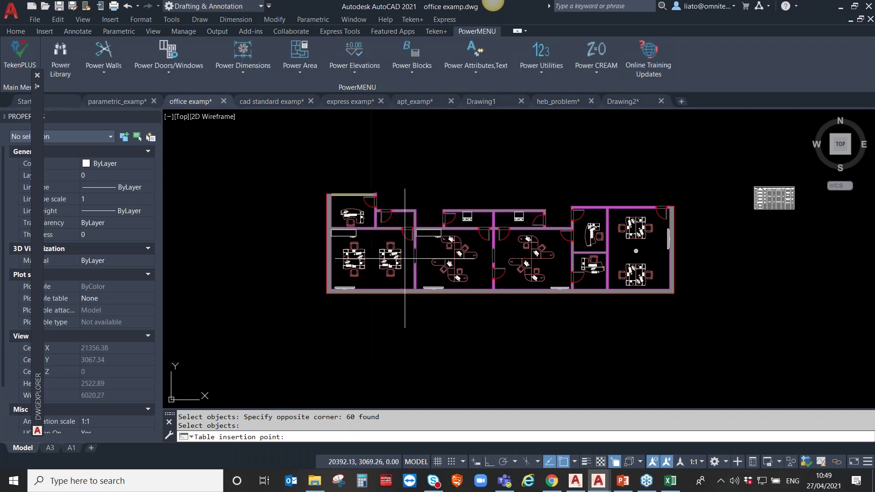
# - Place the Blocks List quantity table below the office plan and inspect its rows
pyautogui.scroll(-2, 450, 312)
pyautogui.moveTo(449, 313); pyautogui.dragTo(382, 264, button='middle')
pyautogui.scroll(2, 484, 266)
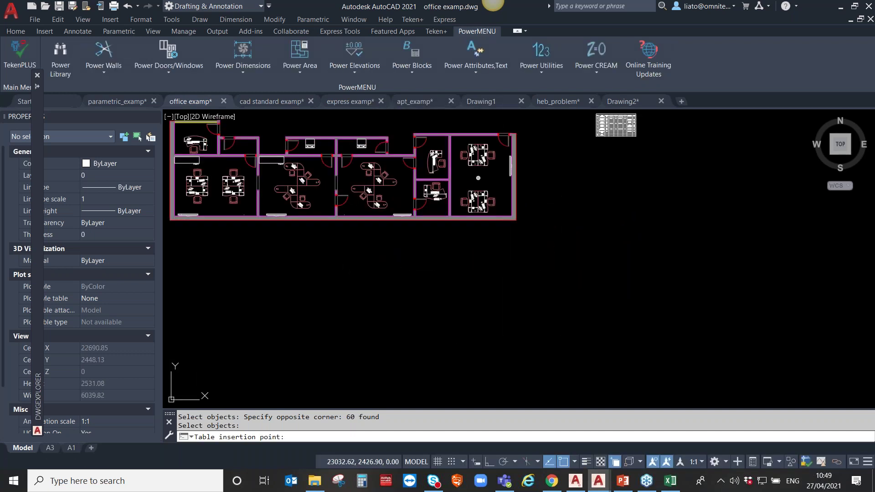
pyautogui.click(559, 262)
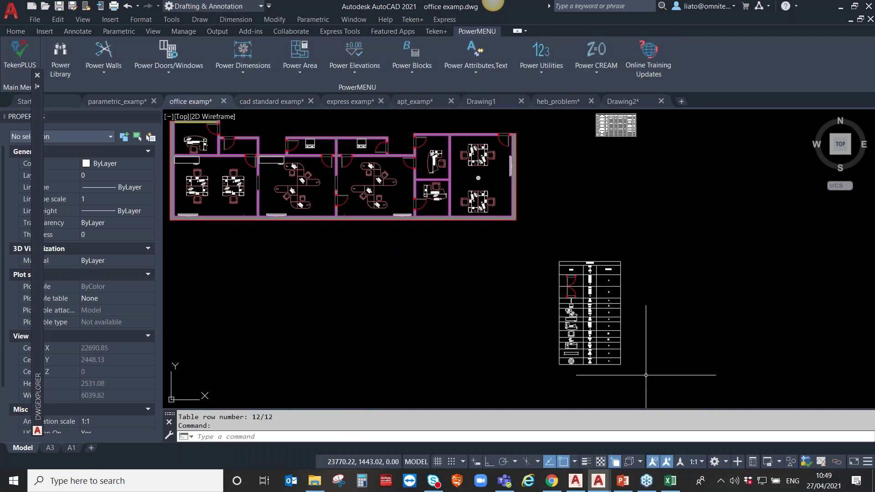
pyautogui.scroll(2, 672, 363)
pyautogui.scroll(4, 674, 346)
pyautogui.scroll(-2, 561, 221)
pyautogui.scroll(-3, 638, 246)
pyautogui.moveTo(683, 262)
pyautogui.mouseDown(button='middle')
pyautogui.moveTo(605, 351)
pyautogui.moveTo(567, 183)
pyautogui.mouseUp(button='middle')
pyautogui.scroll(3, 567, 184)
pyautogui.moveTo(562, 313); pyautogui.dragTo(601, 180, button='middle')
pyautogui.scroll(-3, 597, 152)
pyautogui.scroll(2, 603, 301)
pyautogui.scroll(2, 478, 255)
pyautogui.scroll(2, 556, 255)
pyautogui.moveTo(383, 307); pyautogui.dragTo(418, 389, button='middle')
pyautogui.moveTo(478, 332); pyautogui.dragTo(478, 245, button='middle')
pyautogui.moveTo(436, 358); pyautogui.dragTo(444, 248, button='middle')
pyautogui.scroll(-2, 444, 248)
pyautogui.scroll(-2, 524, 319)
pyautogui.moveTo(570, 319)
pyautogui.mouseDown(button='middle')
pyautogui.moveTo(585, 385)
pyautogui.moveTo(575, 418)
pyautogui.mouseUp(button='middle')
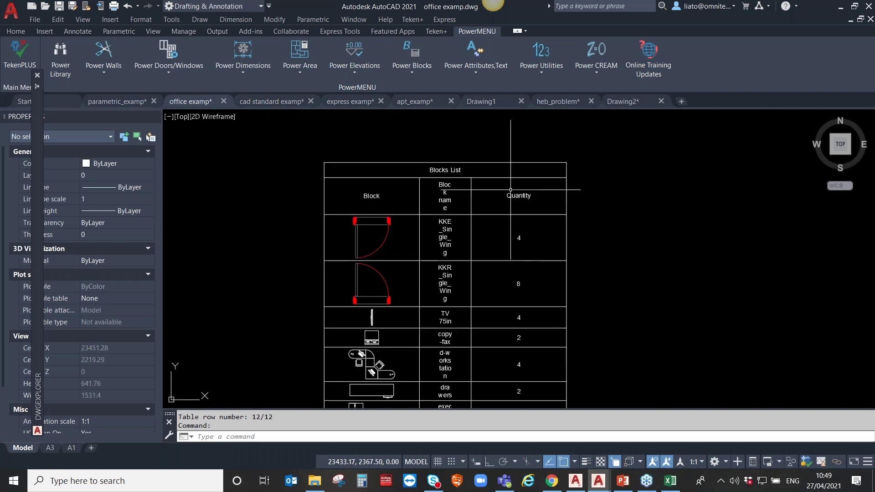
# - Widen the table's Block name column using the column grip, then deselect the table
pyautogui.click(508, 162)
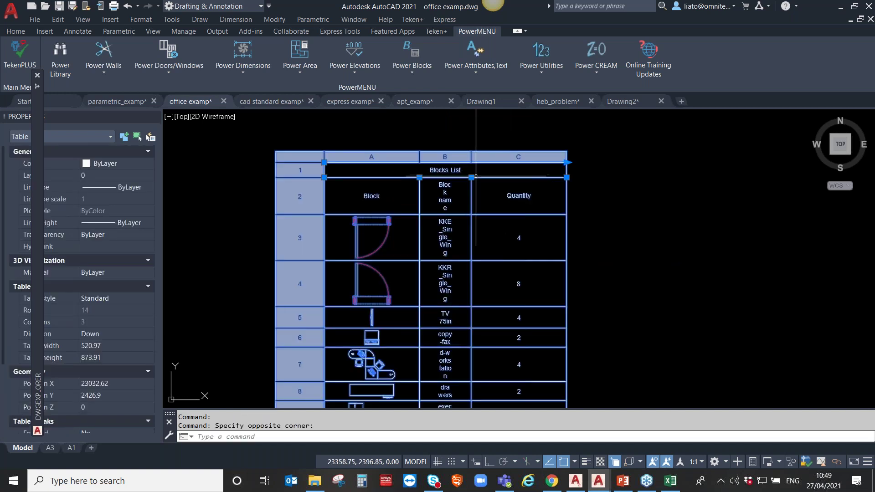
pyautogui.click(472, 177)
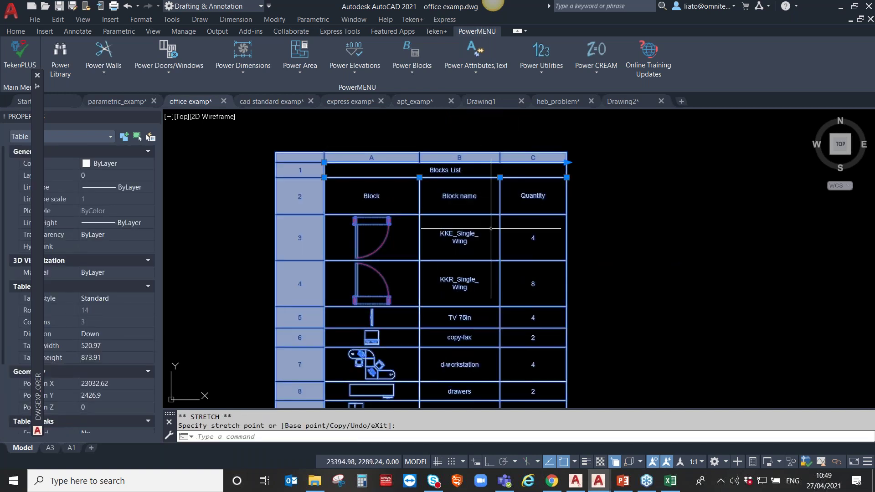
pyautogui.scroll(-2, 491, 228)
pyautogui.scroll(5, 503, 152)
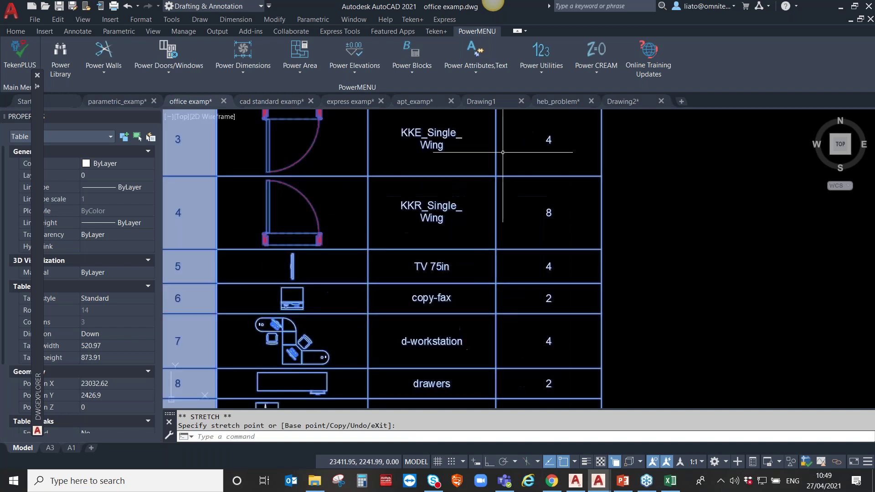
pyautogui.scroll(-2, 456, 192)
pyautogui.moveTo(456, 278); pyautogui.dragTo(456, 155, button='middle')
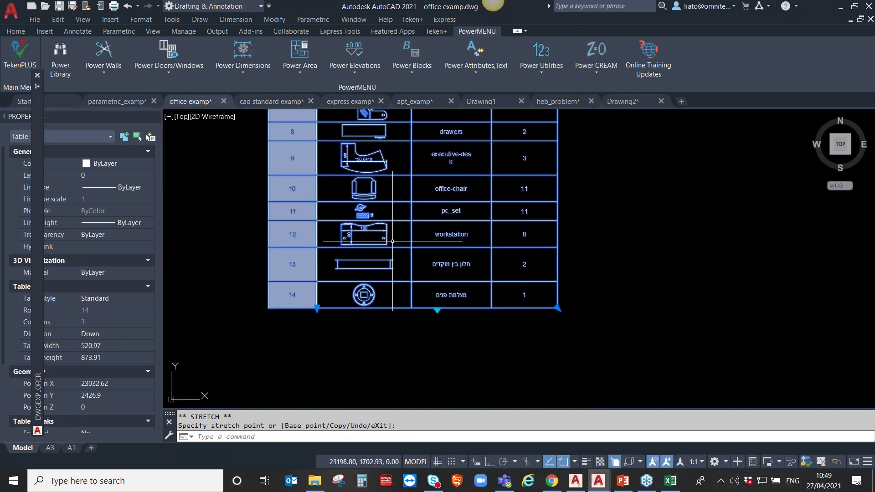
pyautogui.press('Escape')
pyautogui.press('Escape')
pyautogui.scroll(-2, 634, 236)
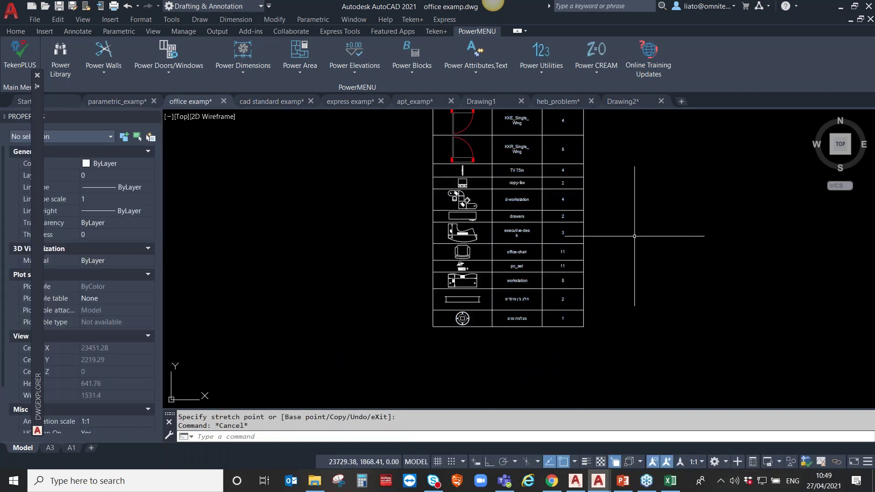
pyautogui.scroll(-4, 635, 236)
pyautogui.moveTo(588, 232); pyautogui.dragTo(397, 301, button='middle')
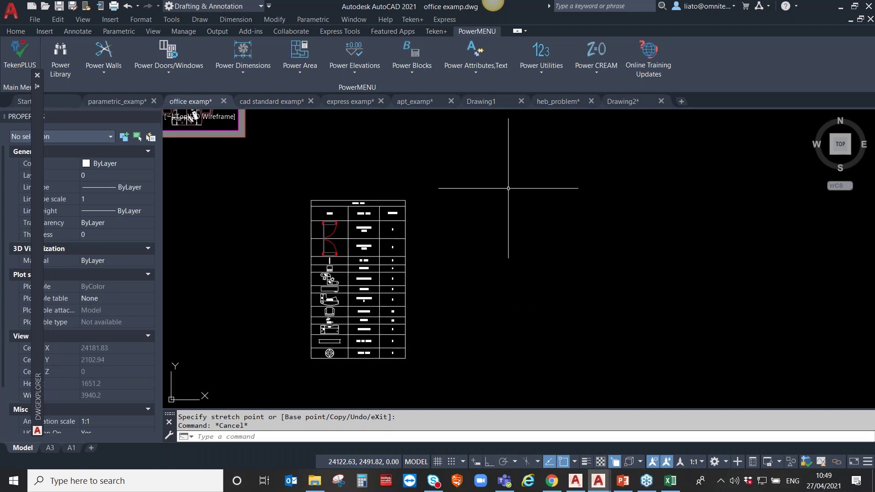
# - Browse the extra drawing utilities list and close it without choosing anything
pyautogui.click(595, 73)
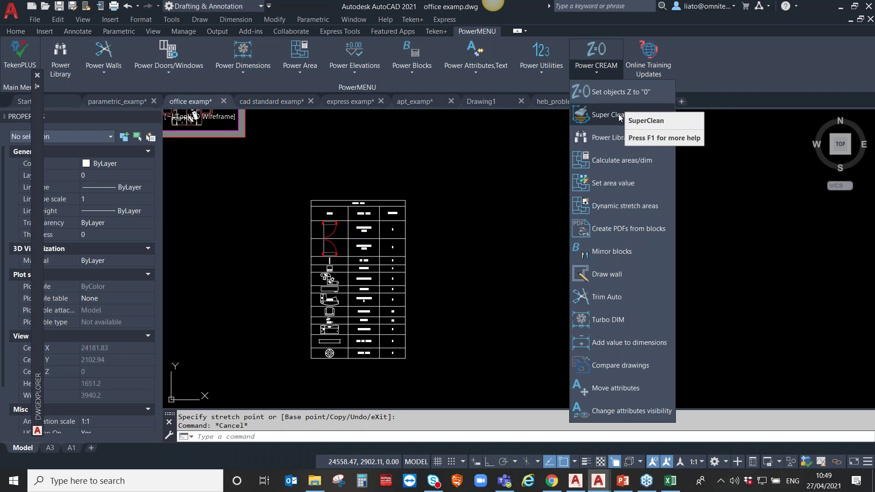
pyautogui.click(463, 174)
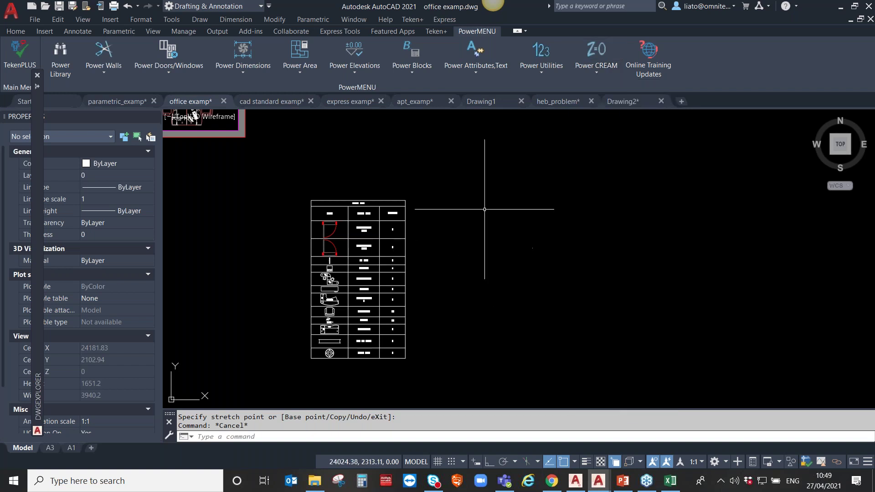
pyautogui.scroll(-3, 567, 166)
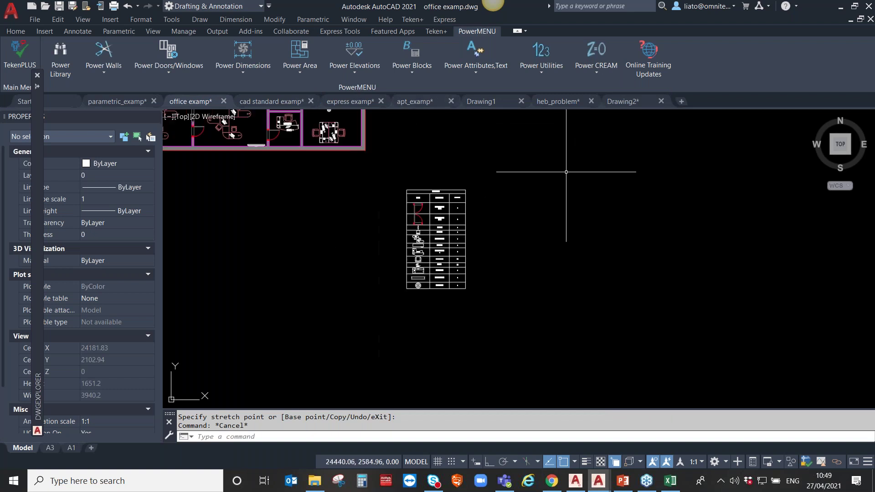
pyautogui.scroll(-2, 422, 215)
pyautogui.scroll(2, 456, 208)
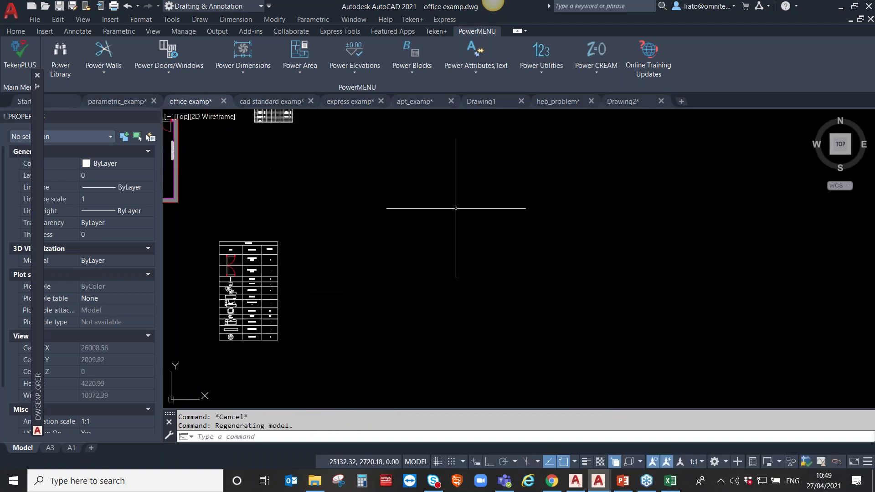
# - Draw the first three rectangles with the RECTANG (r) command
pyautogui.scroll(2, 401, 185)
pyautogui.write('r')
pyautogui.press('Return')
pyautogui.click(390, 175)
pyautogui.click(432, 206)
pyautogui.press('Return')
pyautogui.press('Return')
pyautogui.click(439, 191)
pyautogui.click(486, 238)
pyautogui.press('Return')
pyautogui.press('Return')
pyautogui.click(354, 235)
pyautogui.click(419, 288)
# - Draw the remaining rectangles to complete the set of six
pyautogui.press('Return')
pyautogui.press('Return')
pyautogui.click(443, 269)
pyautogui.click(516, 317)
pyautogui.press('Return')
pyautogui.press('Return')
pyautogui.click(508, 209)
pyautogui.click(581, 267)
pyautogui.press('Return')
pyautogui.press('Return')
pyautogui.click(507, 142)
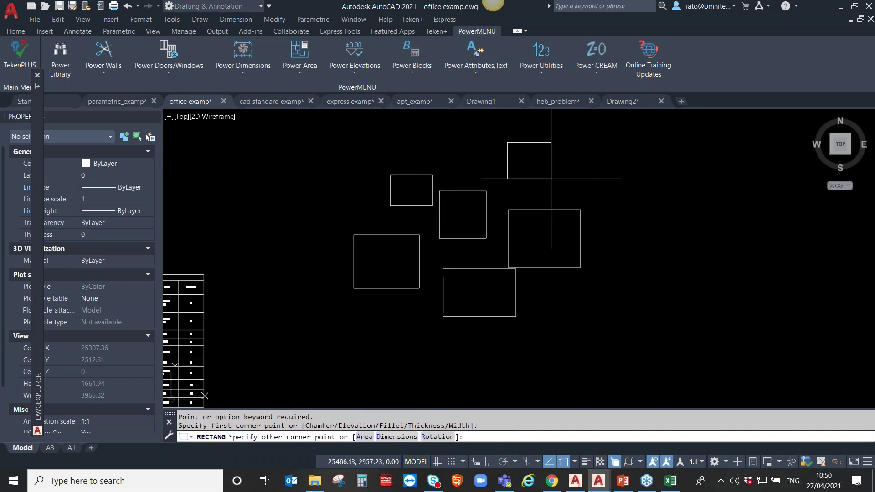
pyautogui.click(551, 179)
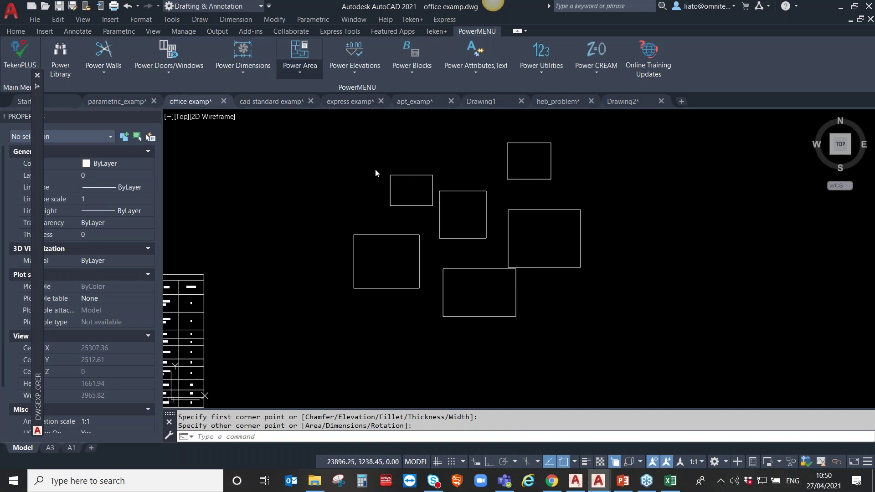
# - Hatch two rectangles as חניה Power Area areas with area labels, one reading 6.88 m²
pyautogui.click(300, 59)
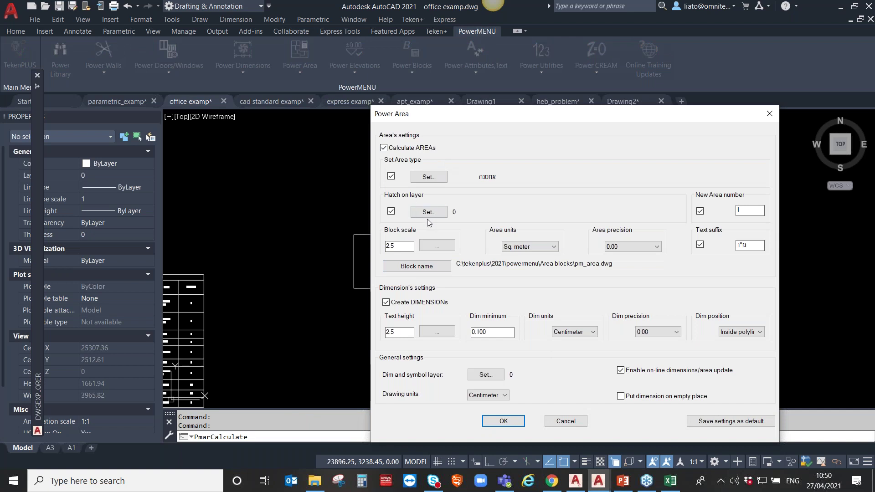
pyautogui.click(436, 182)
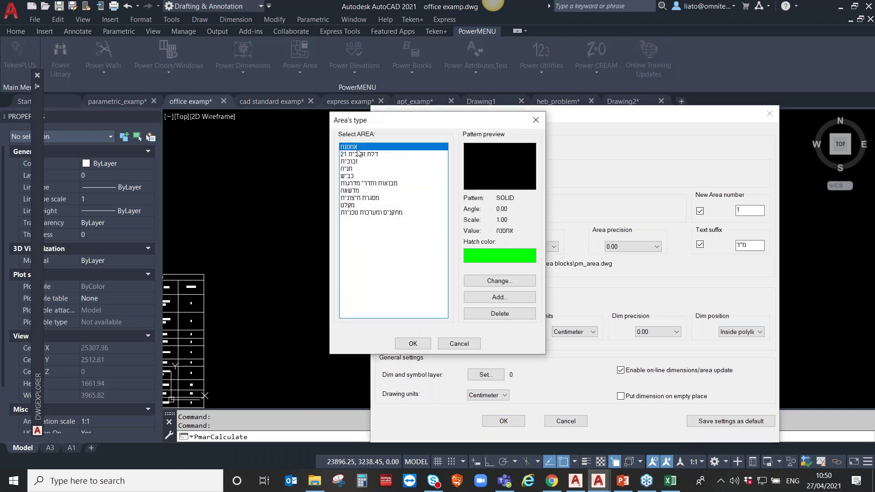
pyautogui.click(351, 169)
pyautogui.click(413, 343)
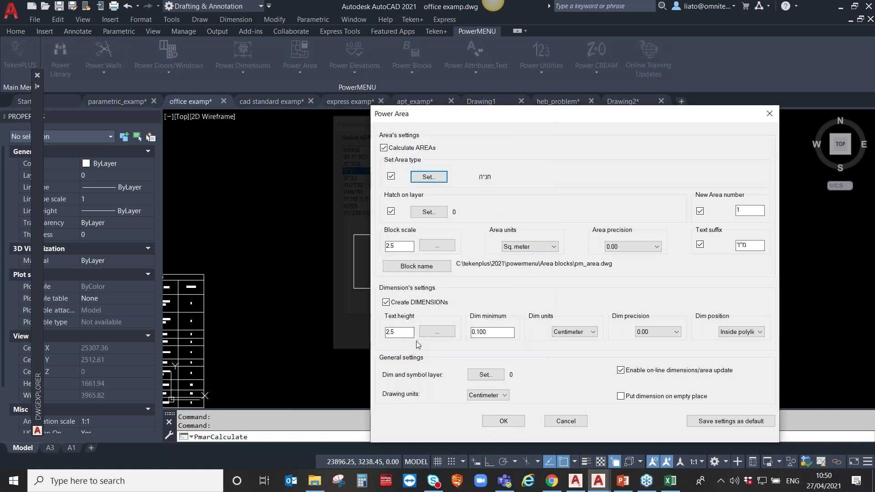
pyautogui.click(505, 422)
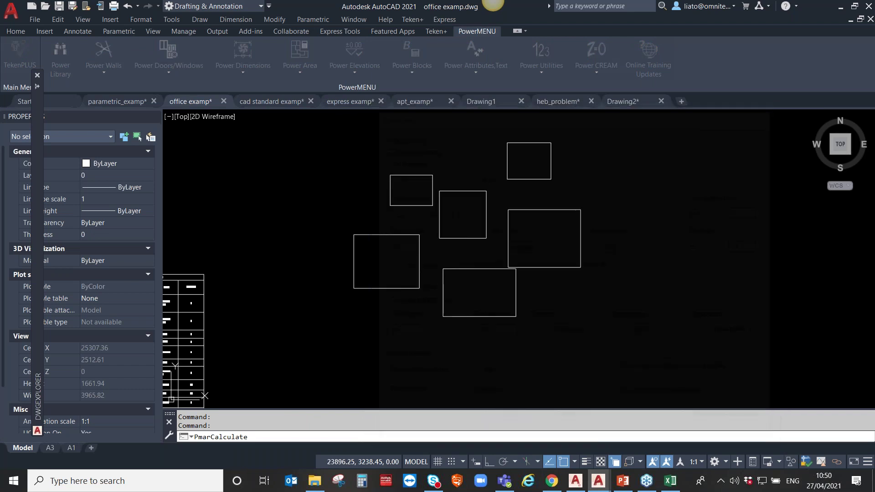
pyautogui.click(461, 166)
pyautogui.click(383, 223)
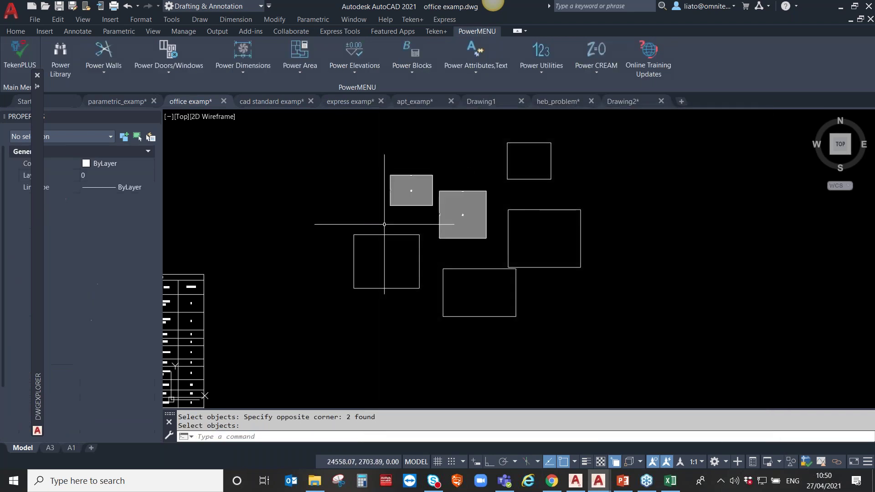
pyautogui.scroll(8, 463, 208)
pyautogui.scroll(2, 479, 232)
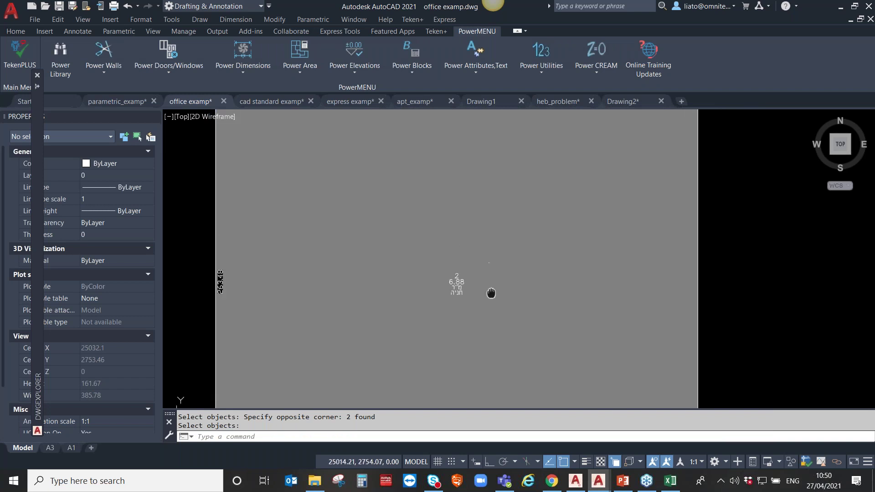
pyautogui.scroll(-4, 438, 319)
pyautogui.scroll(2, 429, 203)
pyautogui.scroll(-2, 447, 220)
pyautogui.scroll(-3, 506, 256)
pyautogui.scroll(5, 437, 262)
pyautogui.scroll(-4, 437, 261)
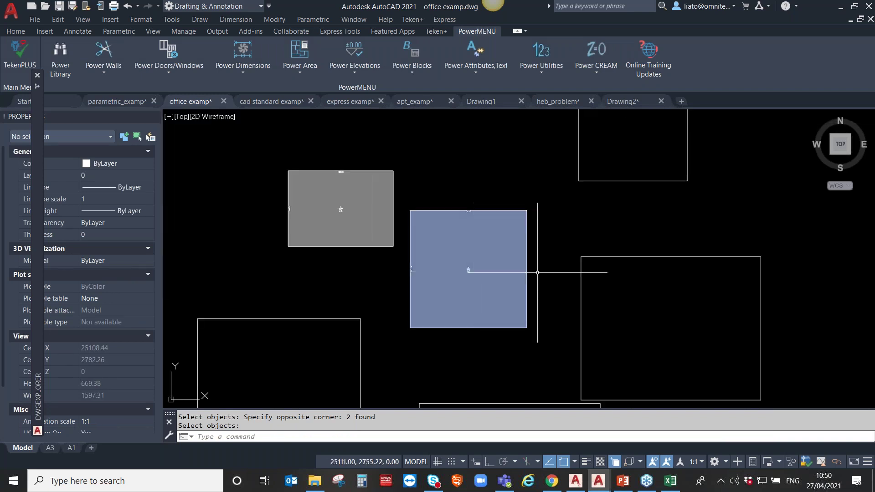
pyautogui.moveTo(469, 269); pyautogui.dragTo(303, 293, button='middle')
# - Hatch two rectangles as calculated areas of type אחסנה
pyautogui.click(300, 51)
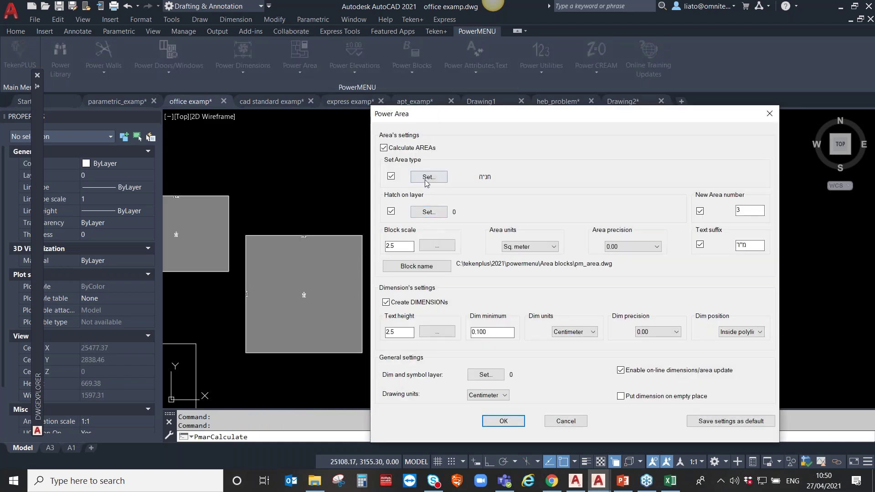
pyautogui.click(428, 177)
pyautogui.click(355, 154)
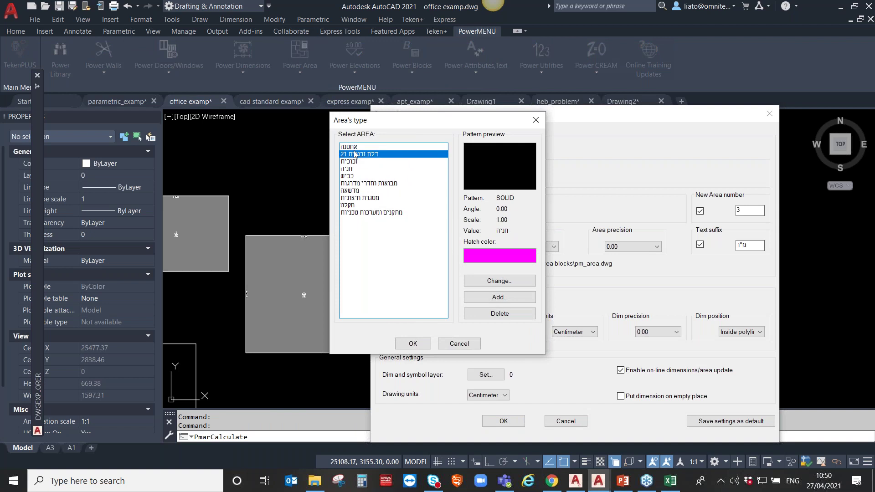
pyautogui.click(355, 147)
pyautogui.click(418, 346)
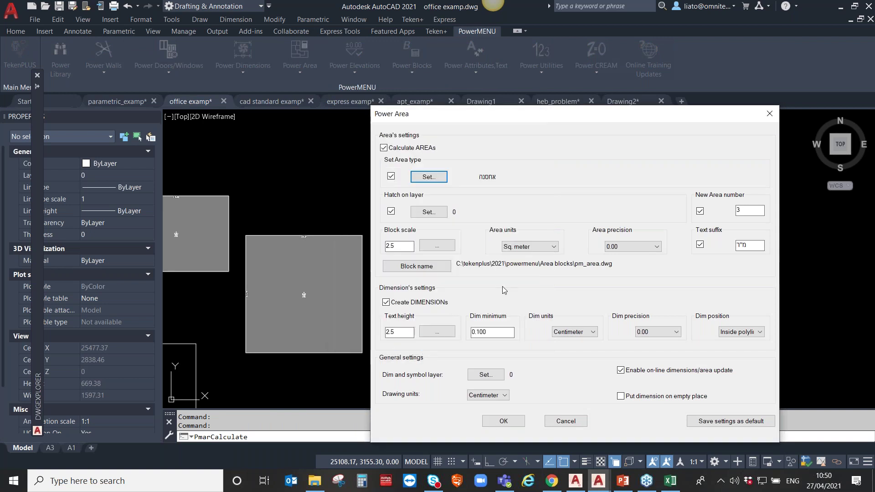
pyautogui.click(503, 420)
pyautogui.click(535, 190)
pyautogui.click(526, 337)
pyautogui.press('Return')
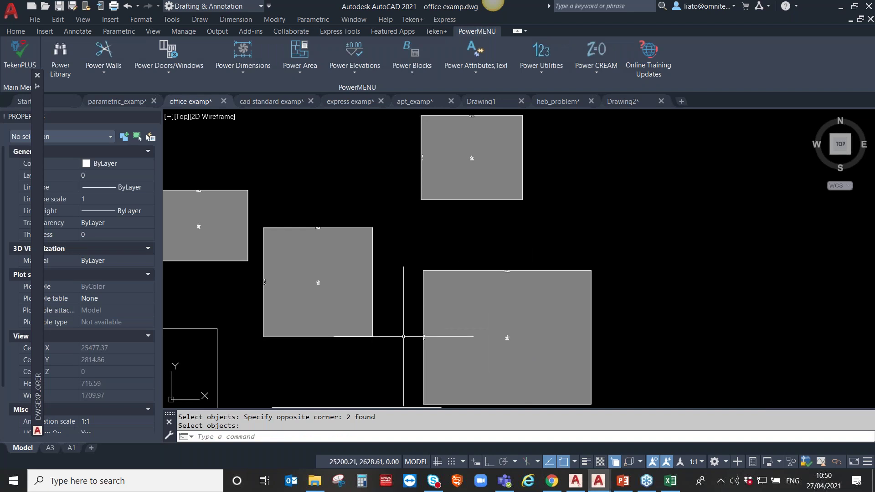
pyautogui.moveTo(411, 337); pyautogui.dragTo(652, 195, button='middle')
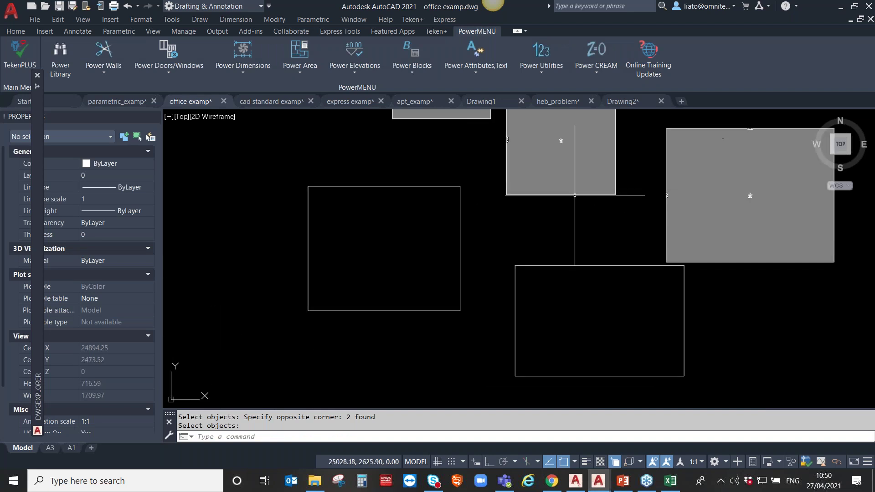
# - Hatch the last two rectangles as calculated areas of type מדשאה
pyautogui.click(300, 57)
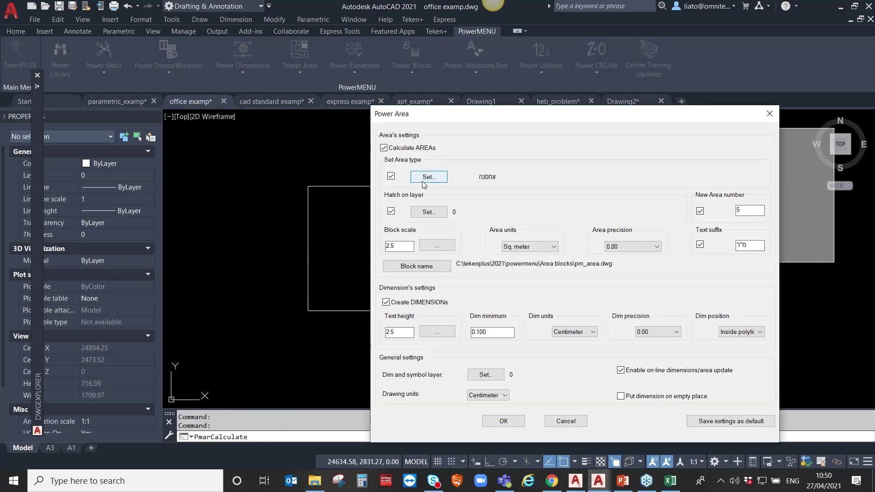
pyautogui.click(429, 177)
pyautogui.click(360, 191)
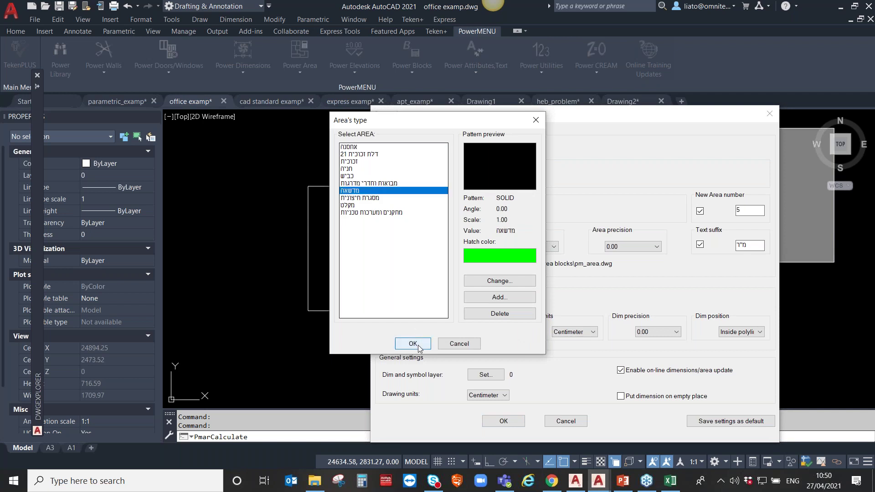
pyautogui.click(413, 344)
pyautogui.click(505, 420)
pyautogui.click(570, 241)
pyautogui.click(393, 303)
pyautogui.scroll(-2, 393, 303)
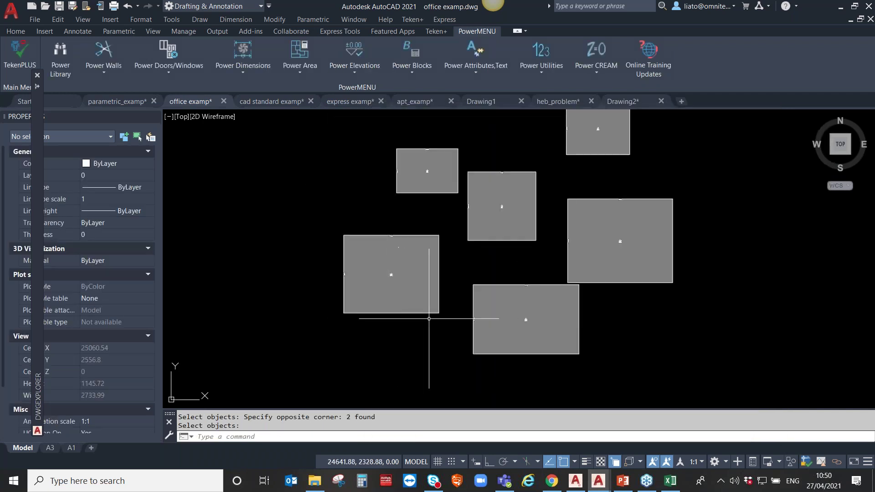
pyautogui.scroll(-2, 460, 317)
pyautogui.moveTo(547, 301); pyautogui.dragTo(401, 297, button='middle')
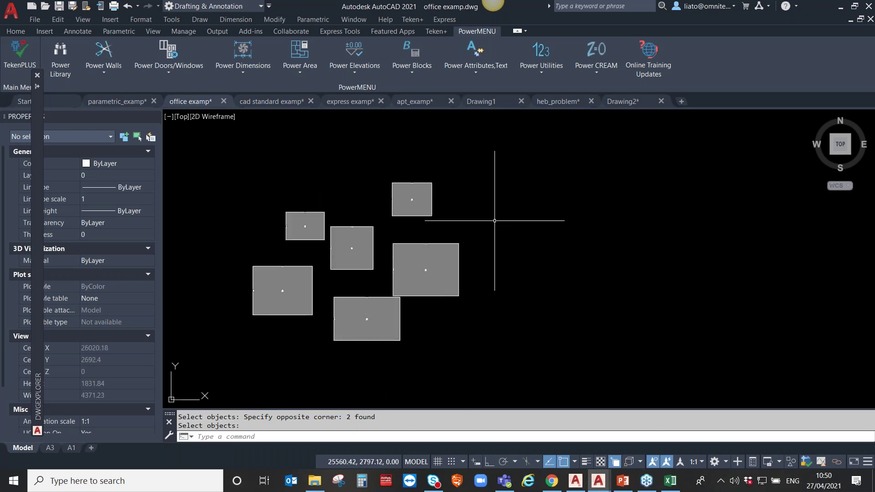
# - Create a text-height-20 areas table from all six rectangles: אחסנה 17.90, חניה 10.88, מדשאה 21.71, total 50.49
pyautogui.click(315, 77)
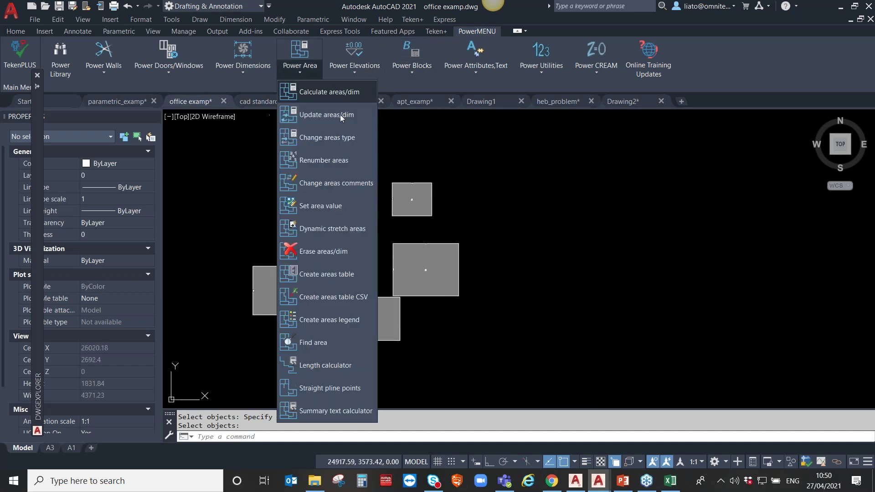
pyautogui.click(325, 275)
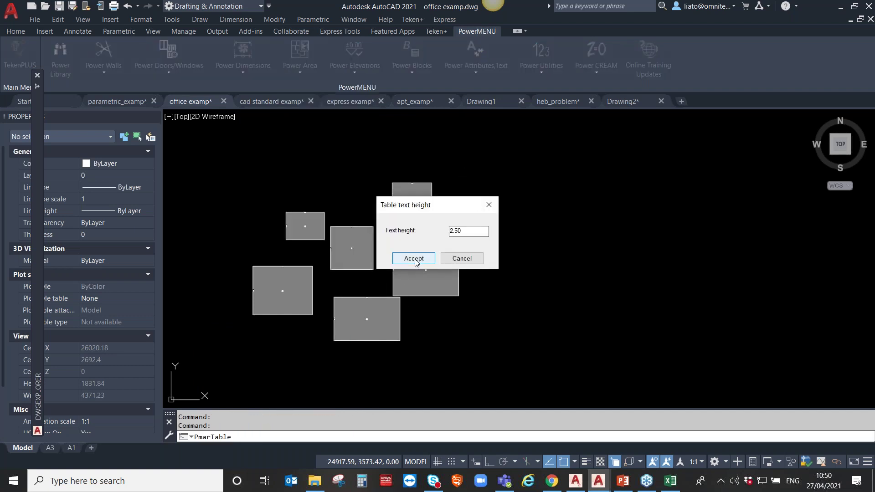
pyautogui.write('20')
pyautogui.click(412, 260)
pyautogui.click(463, 165)
pyautogui.click(244, 344)
pyautogui.press('Return')
pyautogui.click(556, 205)
pyautogui.scroll(3, 554, 294)
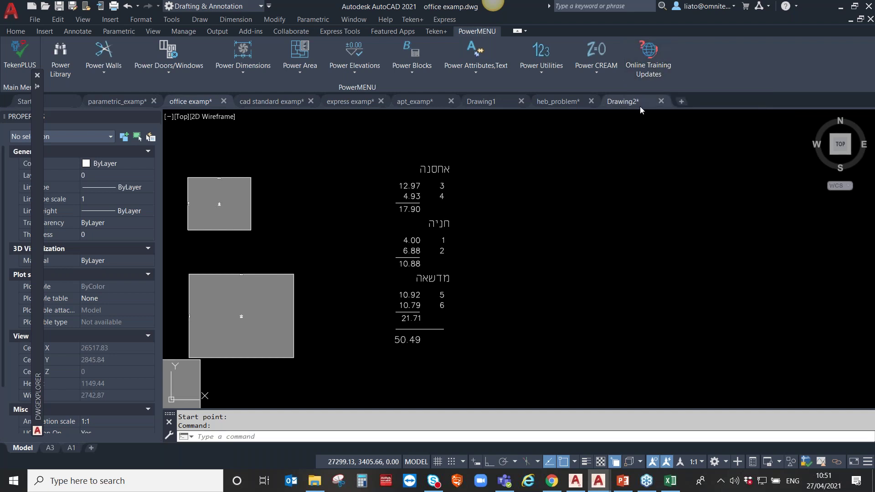
# - View the PowerMENU online help page, then switch back to Drawing2 in AutoCAD
pyautogui.click(648, 52)
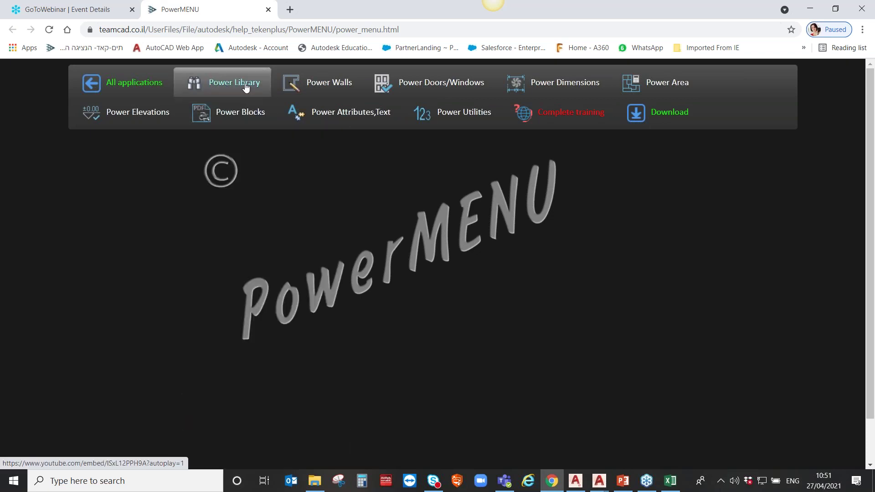
pyautogui.moveTo(454, 112)
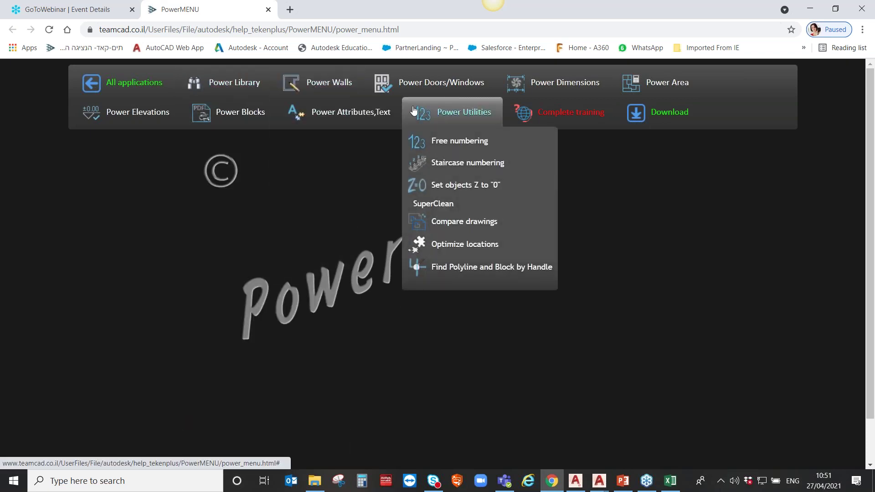
pyautogui.click(599, 481)
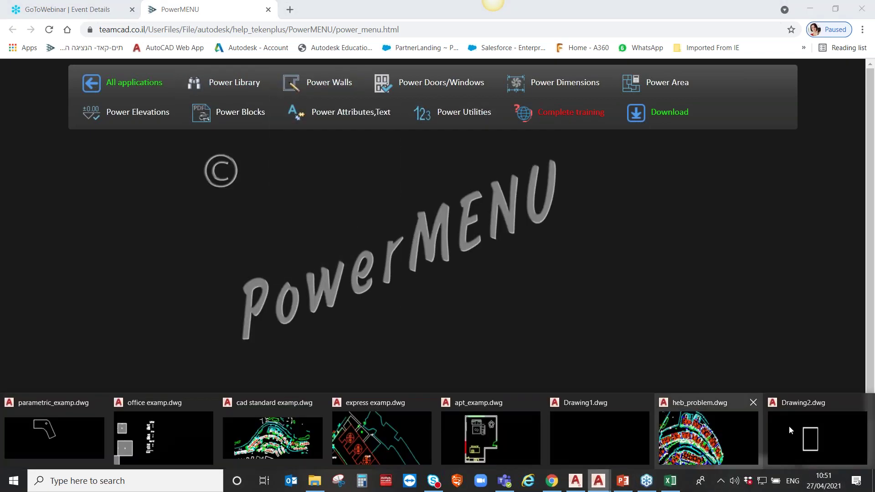
pyautogui.click(801, 446)
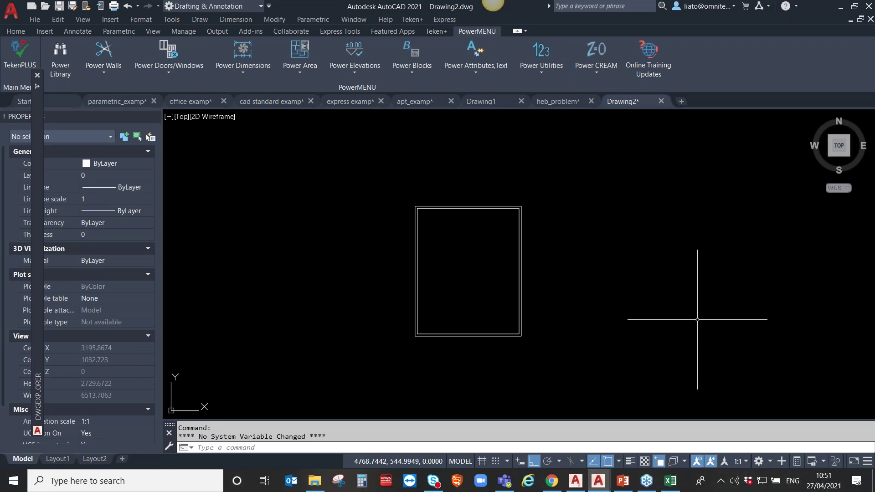
# - Bring the presentation forward and show the closing thank-you slide 16 of 16
pyautogui.click(623, 480)
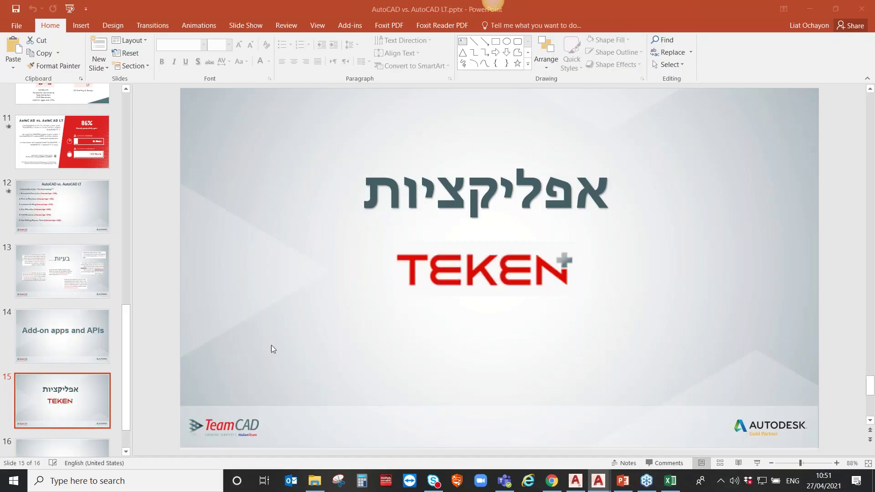
pyautogui.scroll(-1, 474, 260)
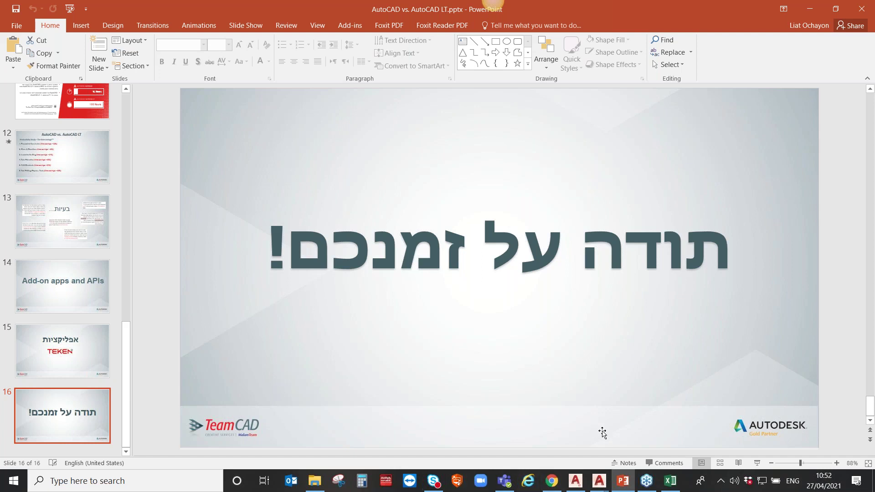
pyautogui.click(656, 481)
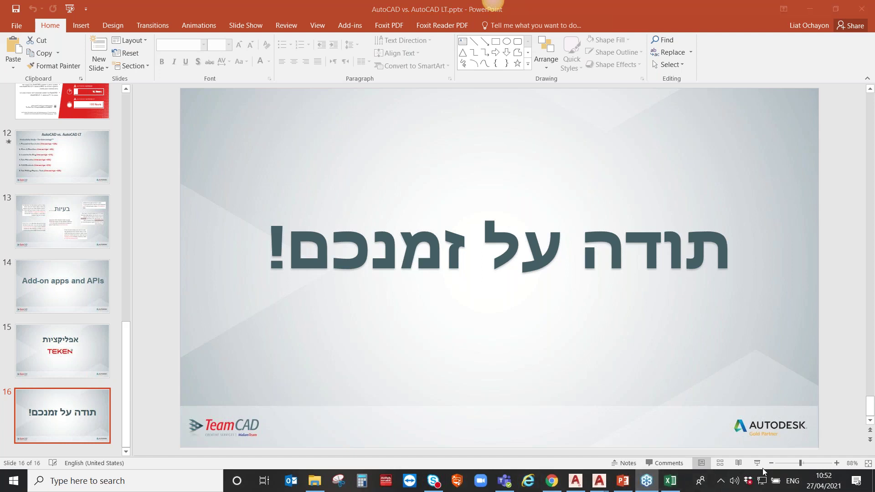